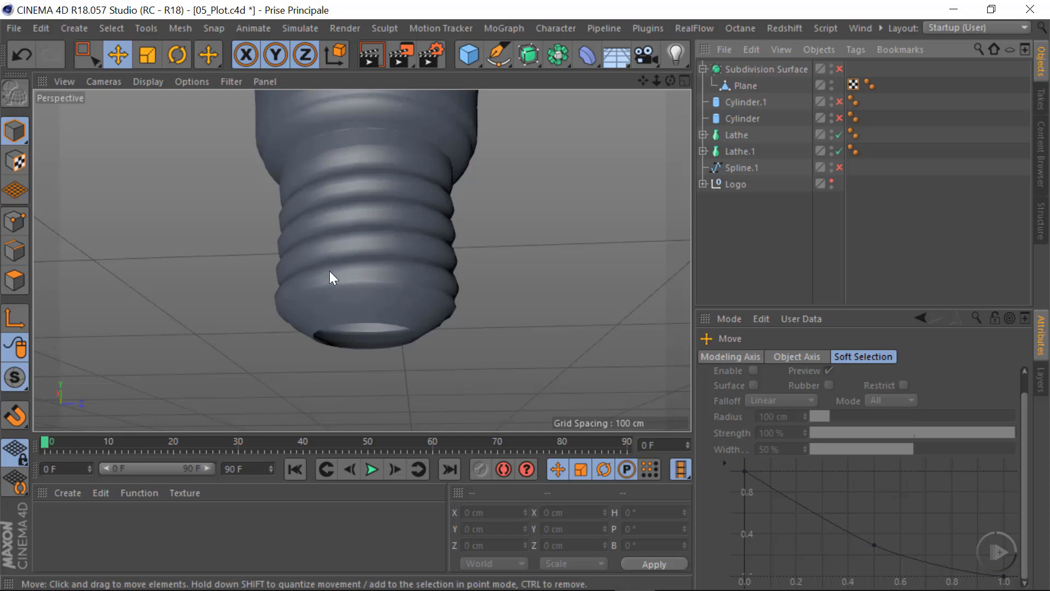
Step: Rename the Plane object under Subdivision Surface as Culot
scroll(368, 273, up, 2)
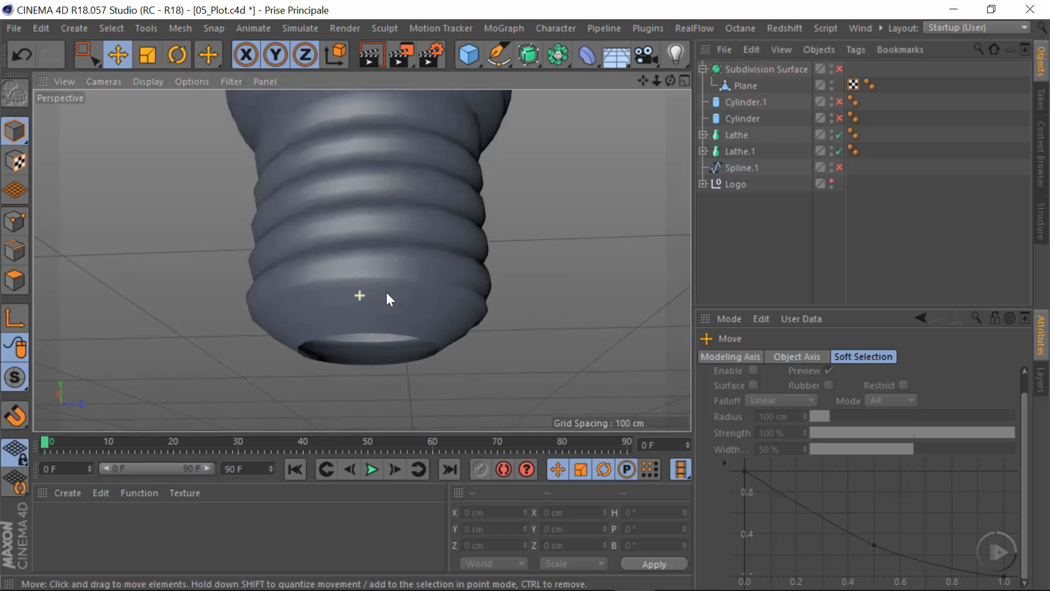
click(744, 86)
double_click(747, 86)
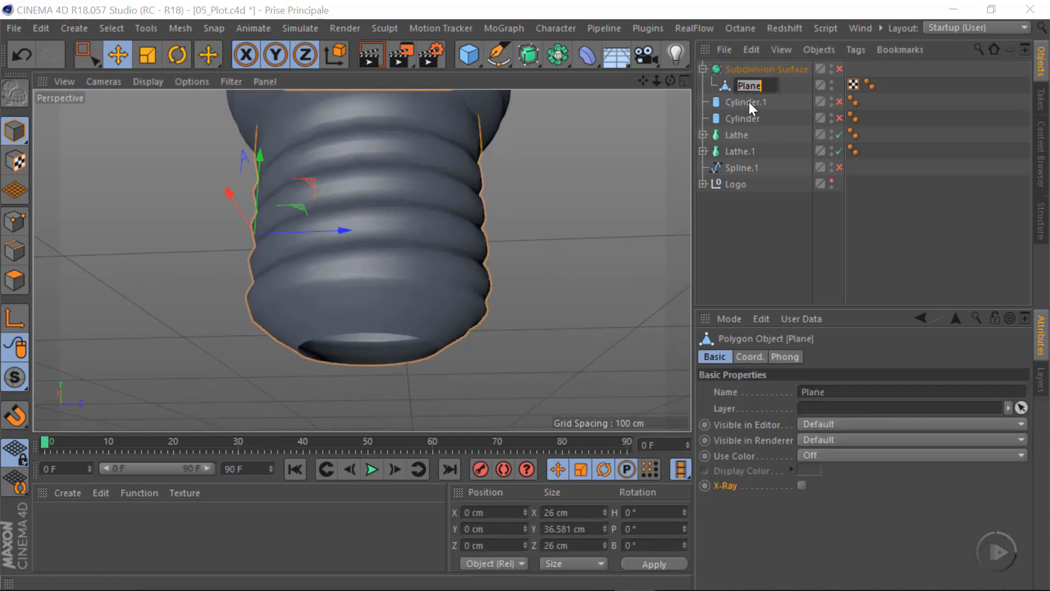
text(Culot)
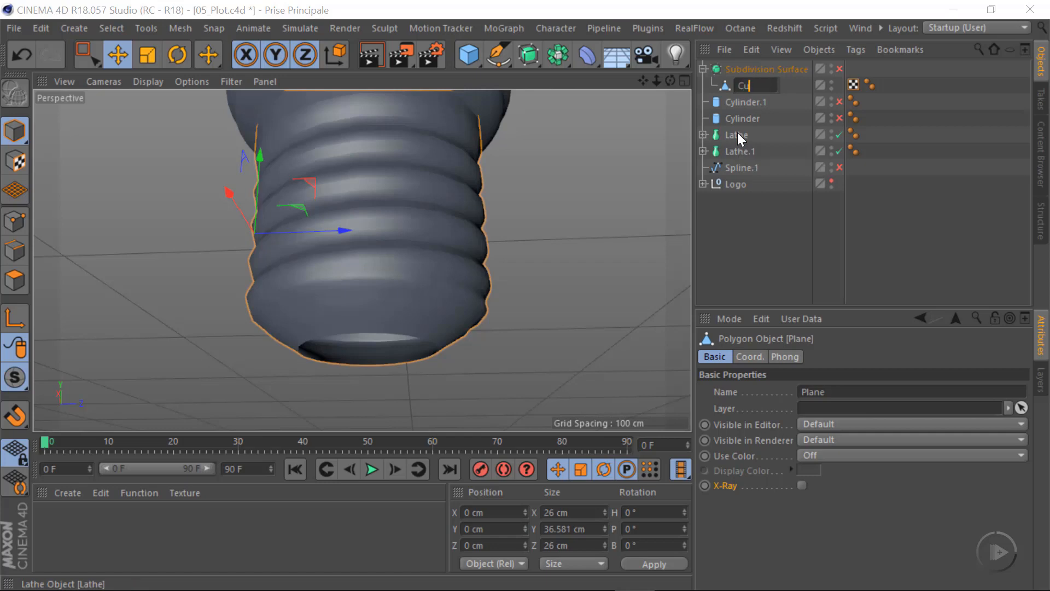
key(Return)
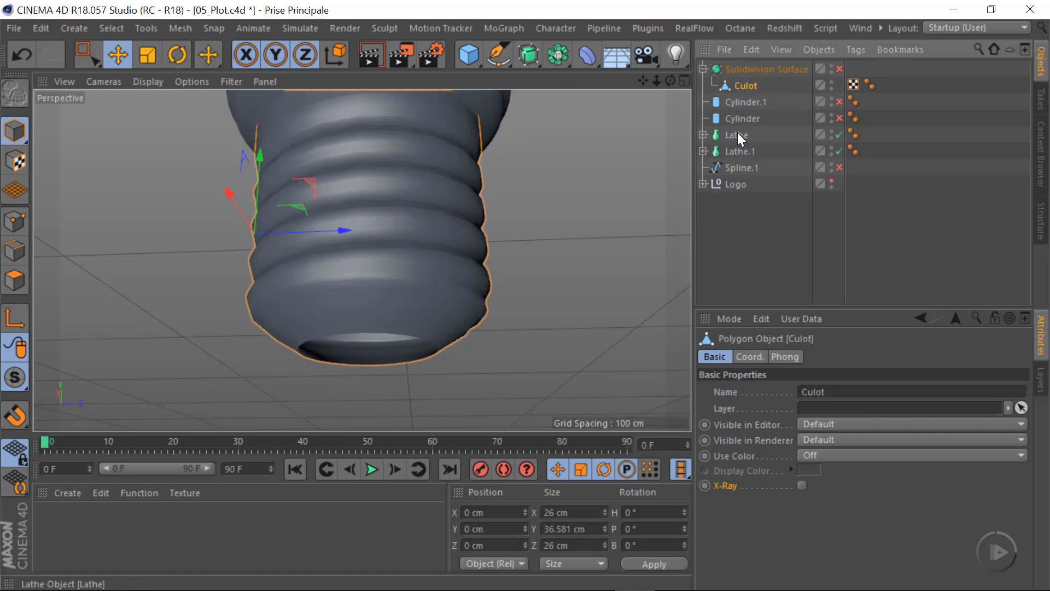
Step: Extrude the edge loop around Culot's bottom opening with an offset of about 0.687 cm and an edge angle of -30°
click(15, 221)
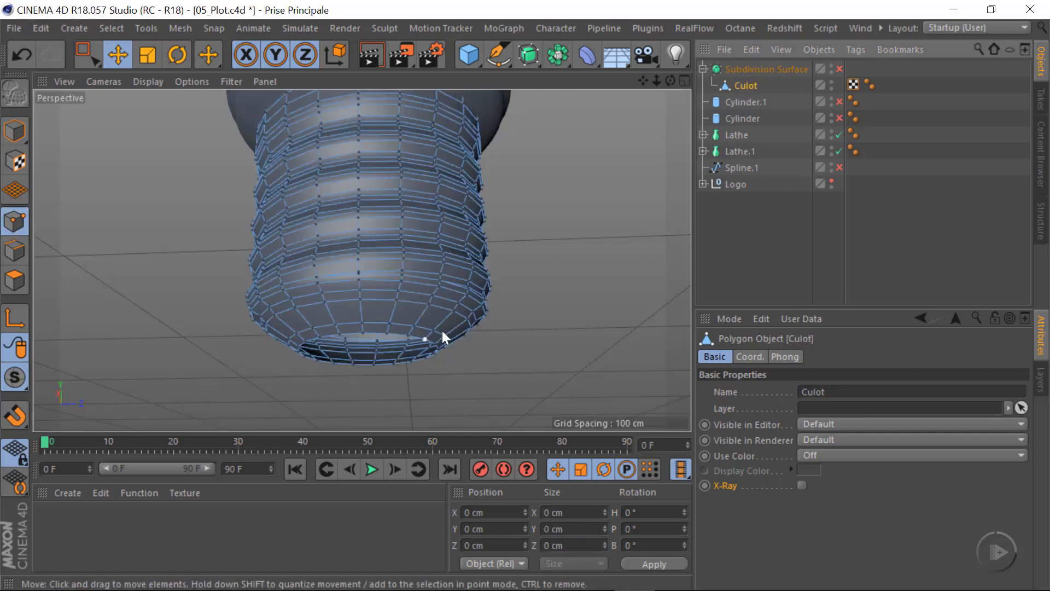
scroll(441, 330, up, 5)
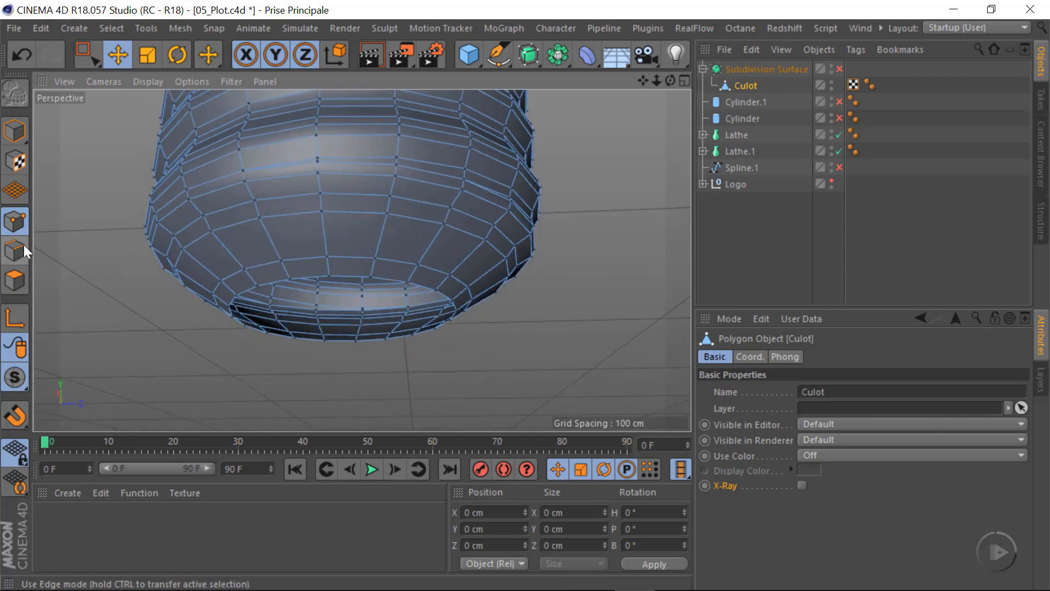
click(24, 250)
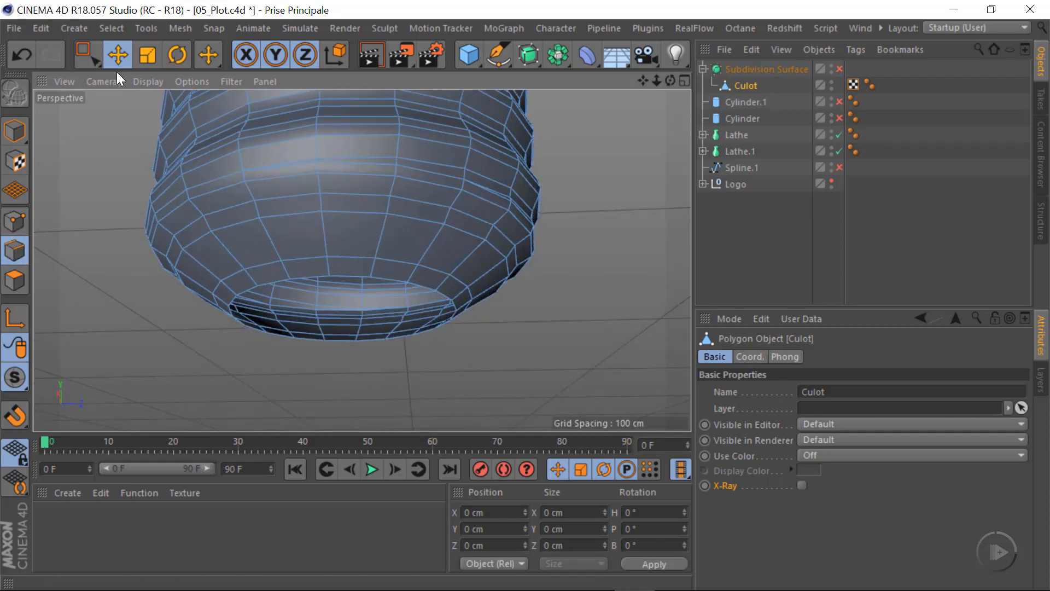
double_click(345, 275)
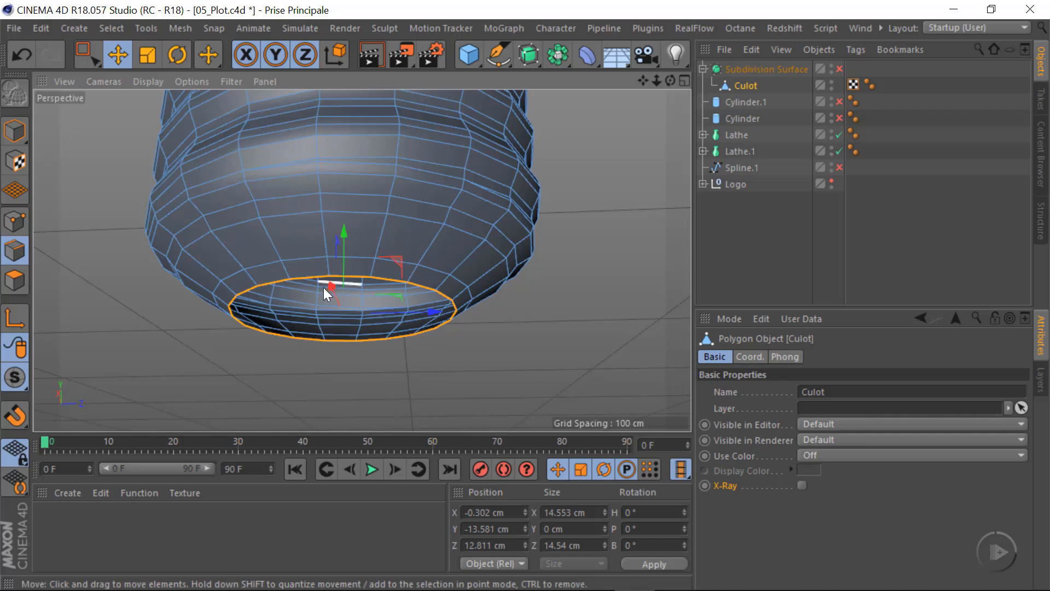
scroll(407, 303, up, 5)
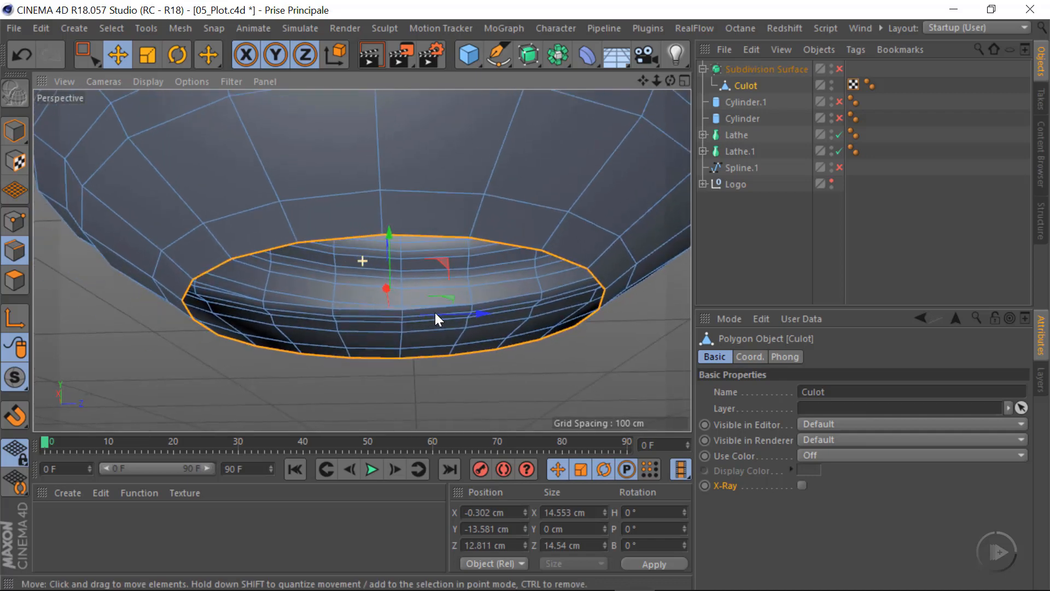
alt+middle_drag(435, 313, 396, 303)
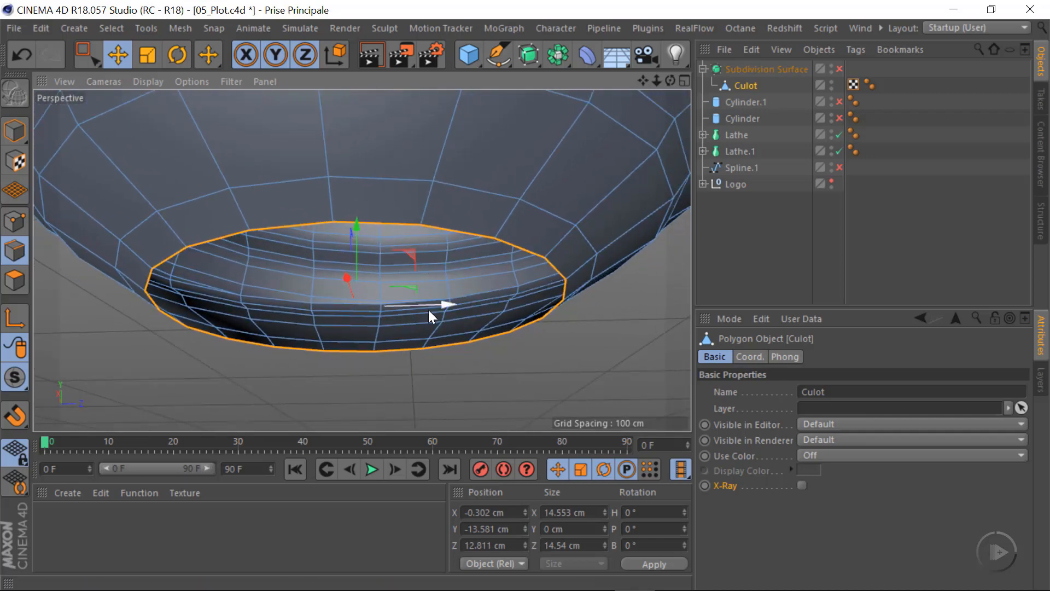
right_click(595, 320)
click(635, 470)
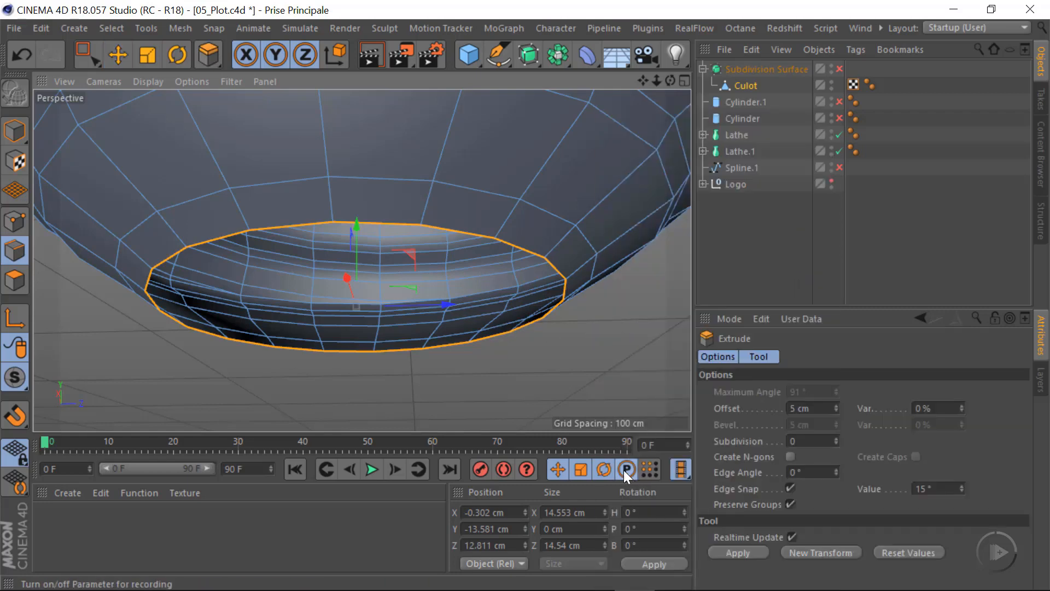
mouse_move(566, 351)
mouse_down()
mouse_move(629, 346)
mouse_move(615, 349)
mouse_move(533, 288)
mouse_move(576, 342)
mouse_up()
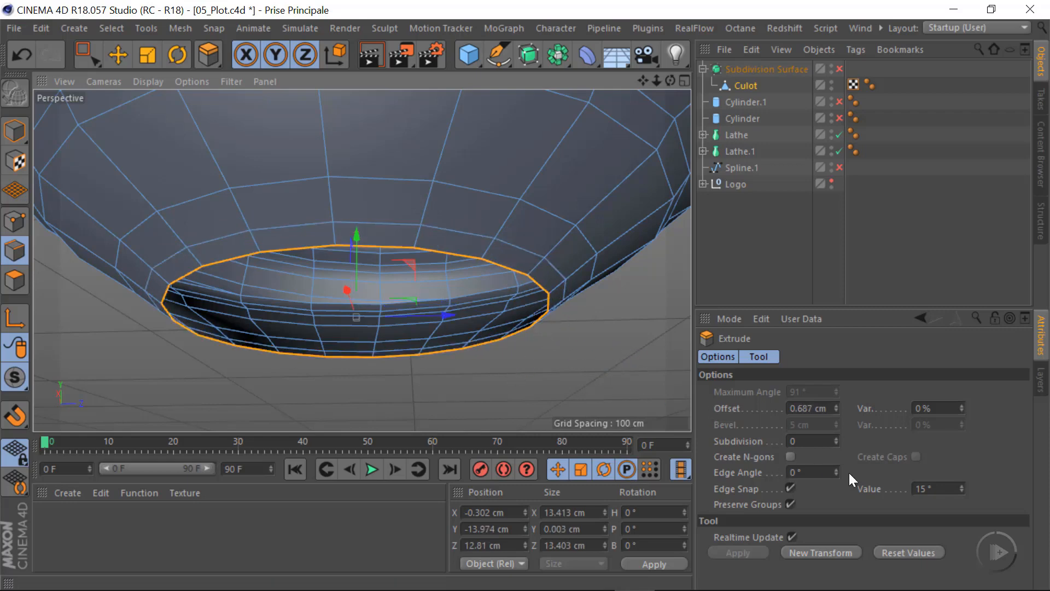
drag(835, 467, 839, 492)
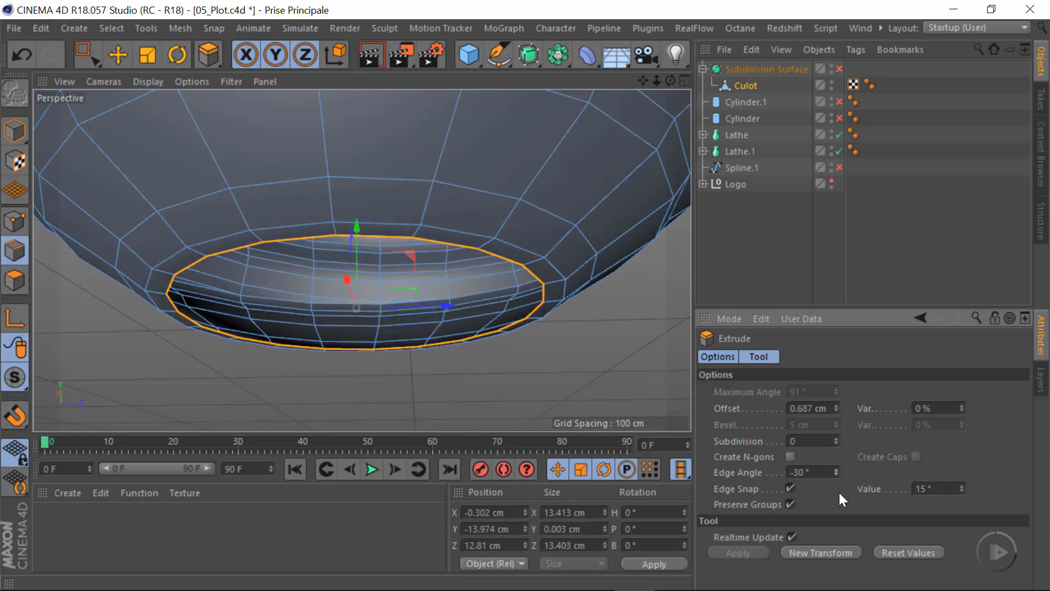
Step: Add loop cuts on both sides of the original opening edge, the outer one at an offset of about 12.6%
alt+drag(511, 309, 539, 295)
right_click(599, 321)
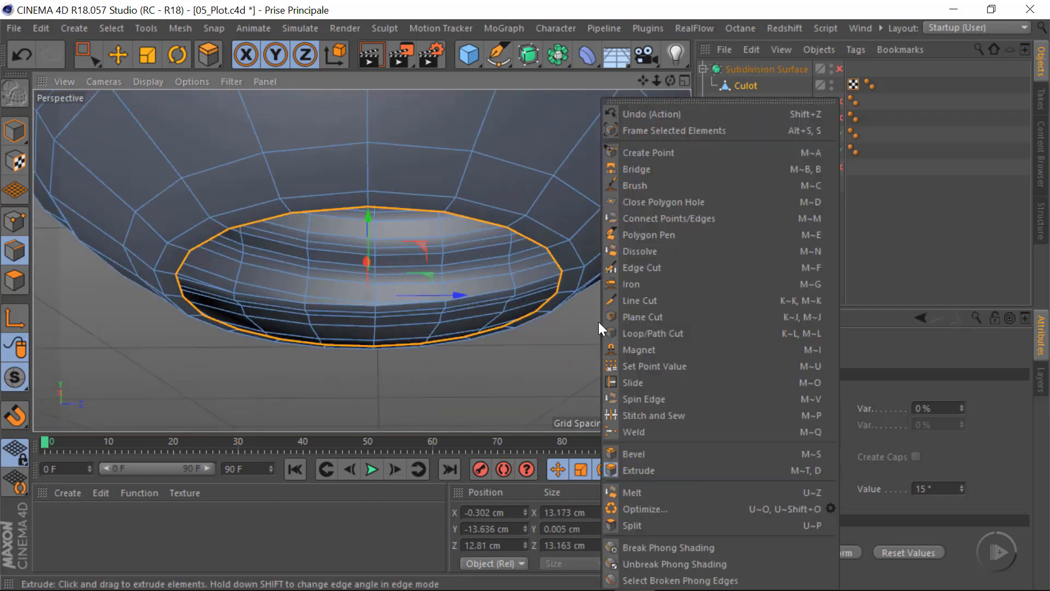
click(655, 333)
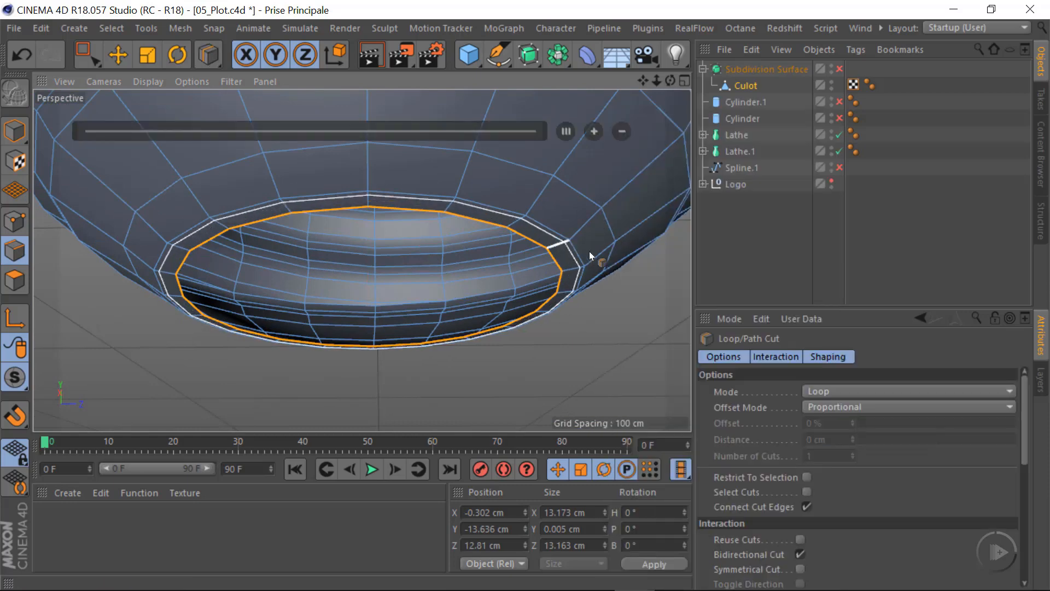
scroll(589, 251, up, 3)
alt+right_drag(640, 257, 569, 240)
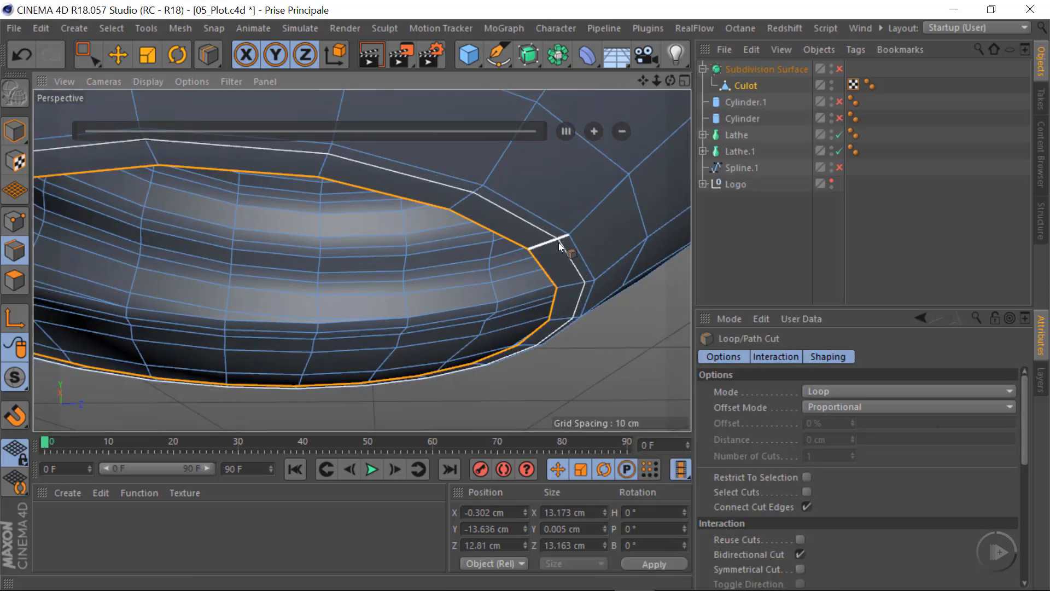
click(558, 240)
click(579, 230)
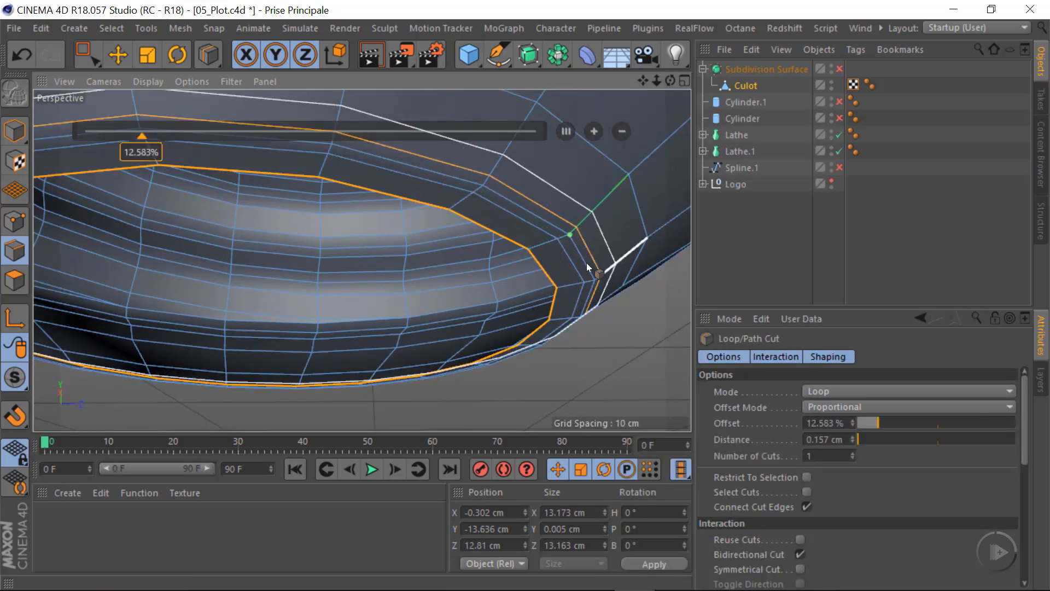
Step: Add another loop cut in the band just outside the opening at an offset of about 42.6% and clear the edge selection
scroll(586, 262, down, 4)
alt+drag(599, 252, 553, 302)
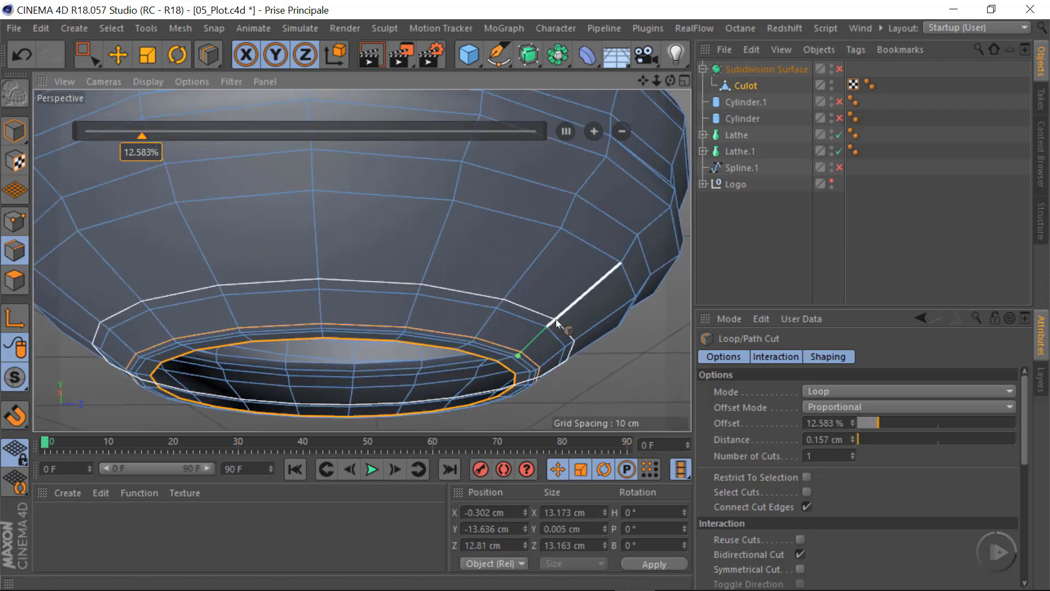
click(536, 333)
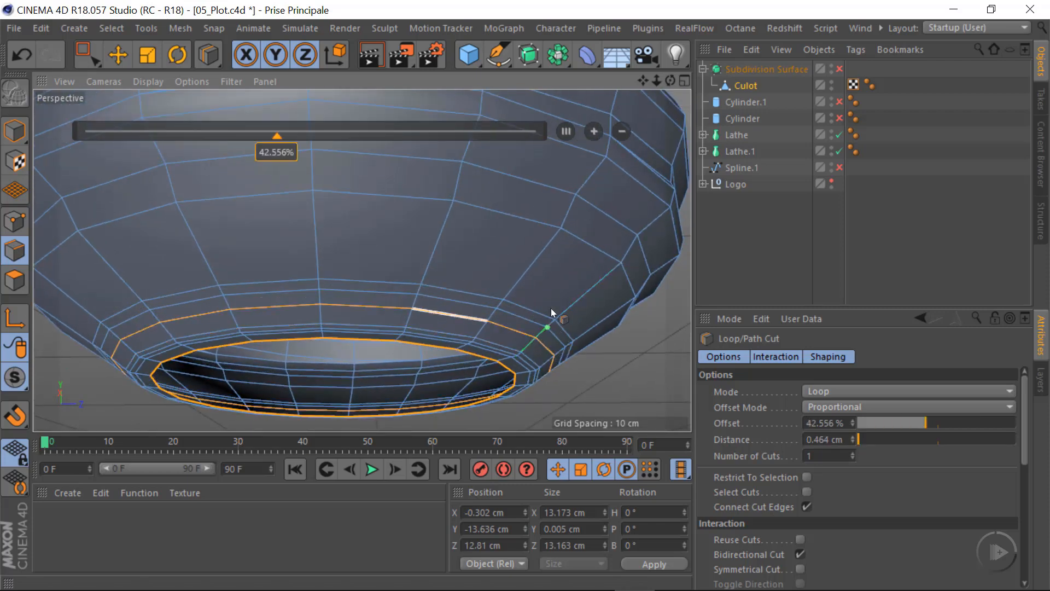
alt+drag(461, 304, 483, 270)
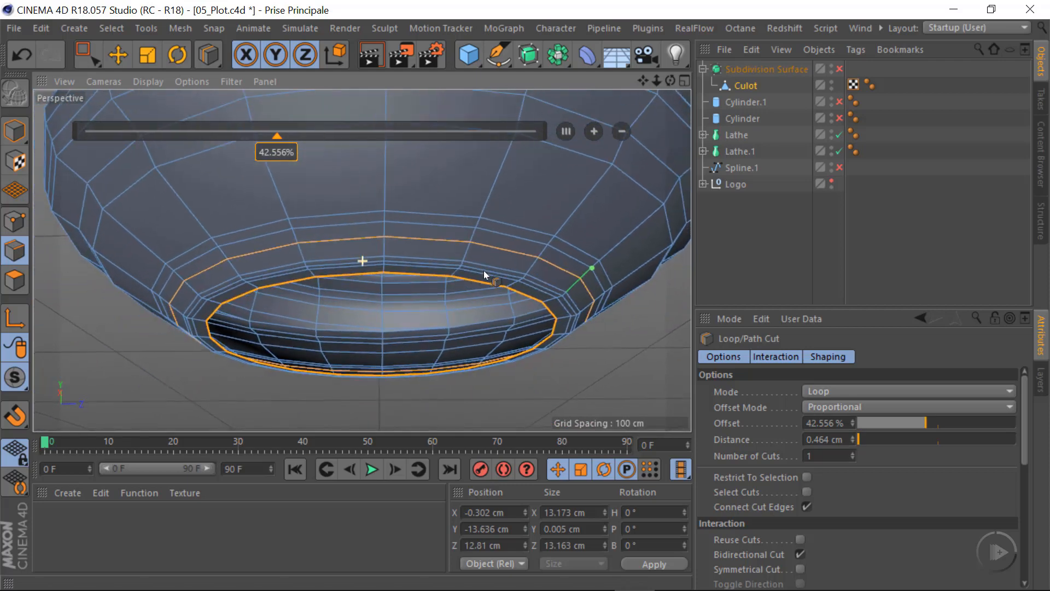
alt+drag(483, 307, 510, 319)
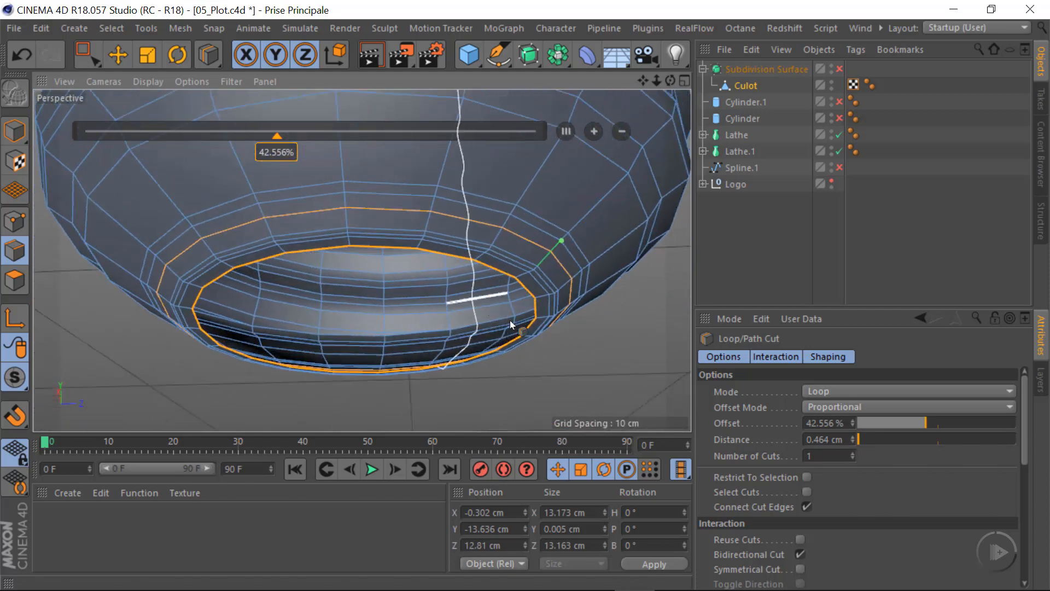
key(0)
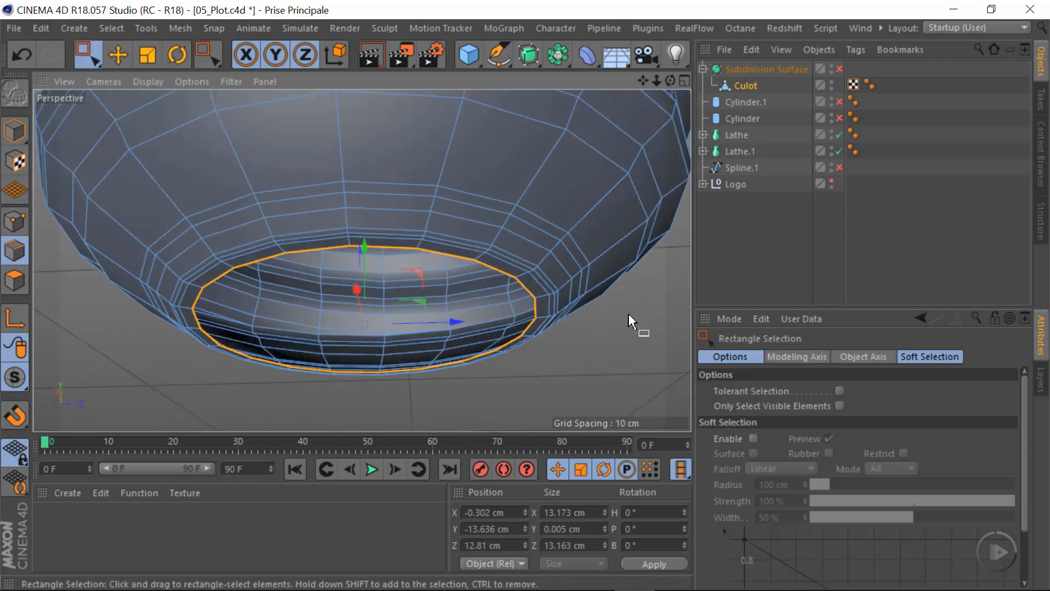
click(569, 327)
Step: Select the innermost polygon loop around the bottom opening with Loop Selection and split it into a separate object
alt+right_drag(541, 281, 499, 296)
alt+drag(503, 252, 504, 287)
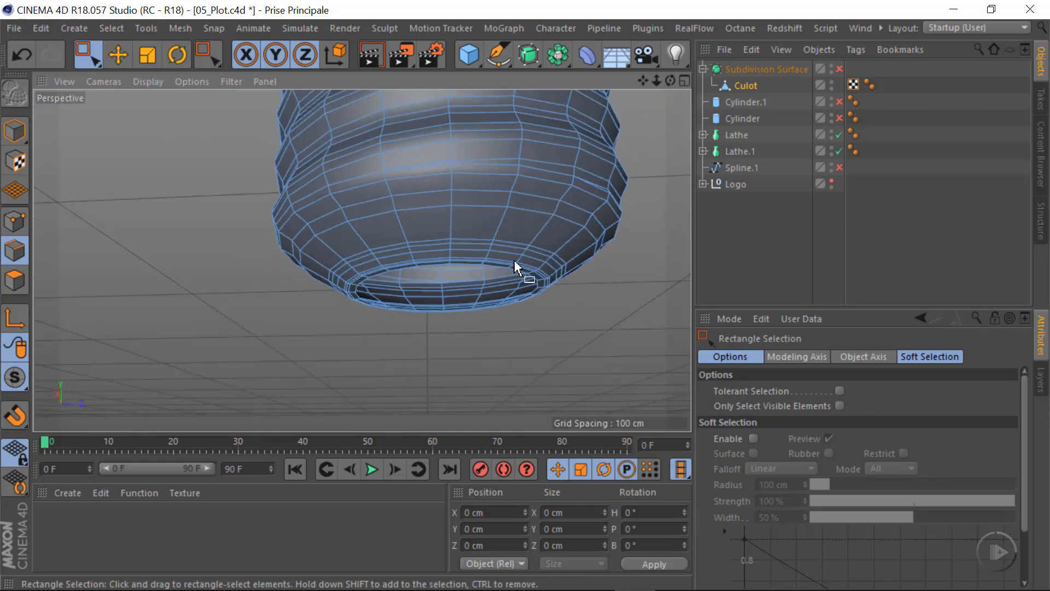
alt+right_drag(539, 256, 620, 263)
alt+drag(513, 289, 427, 295)
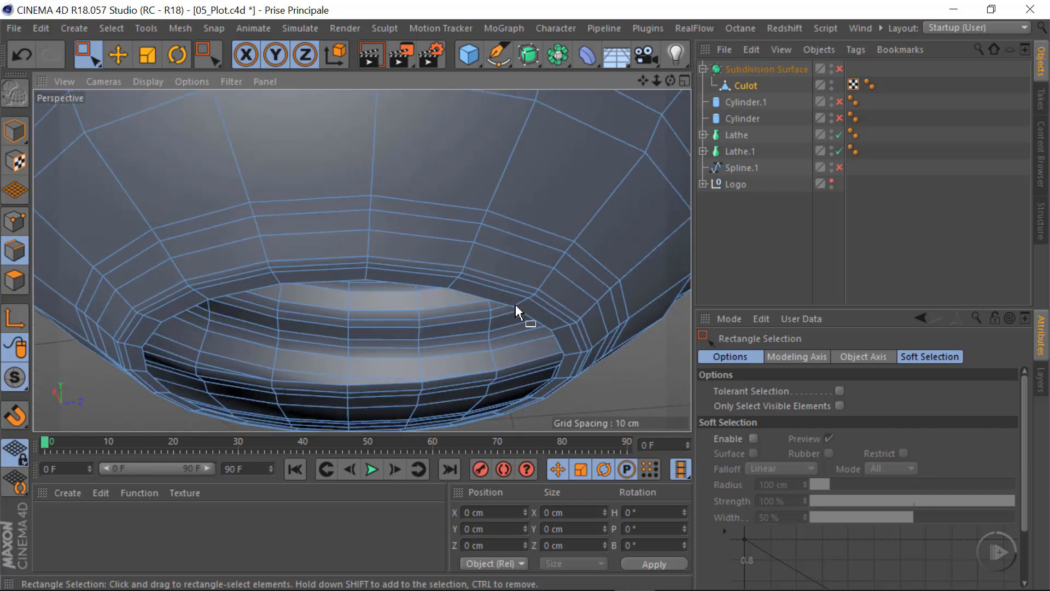
click(111, 28)
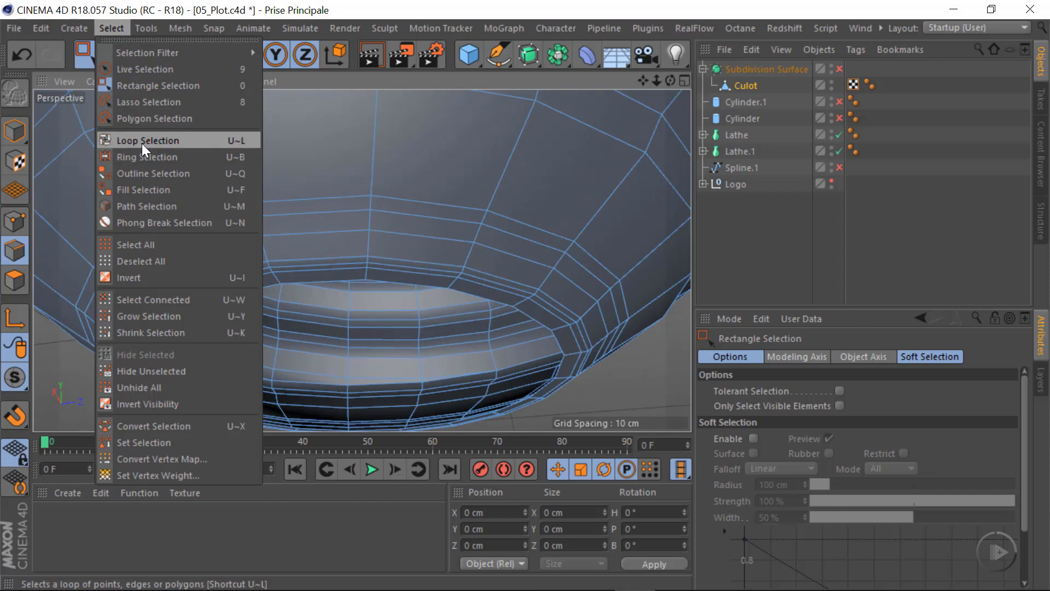
click(161, 142)
click(15, 281)
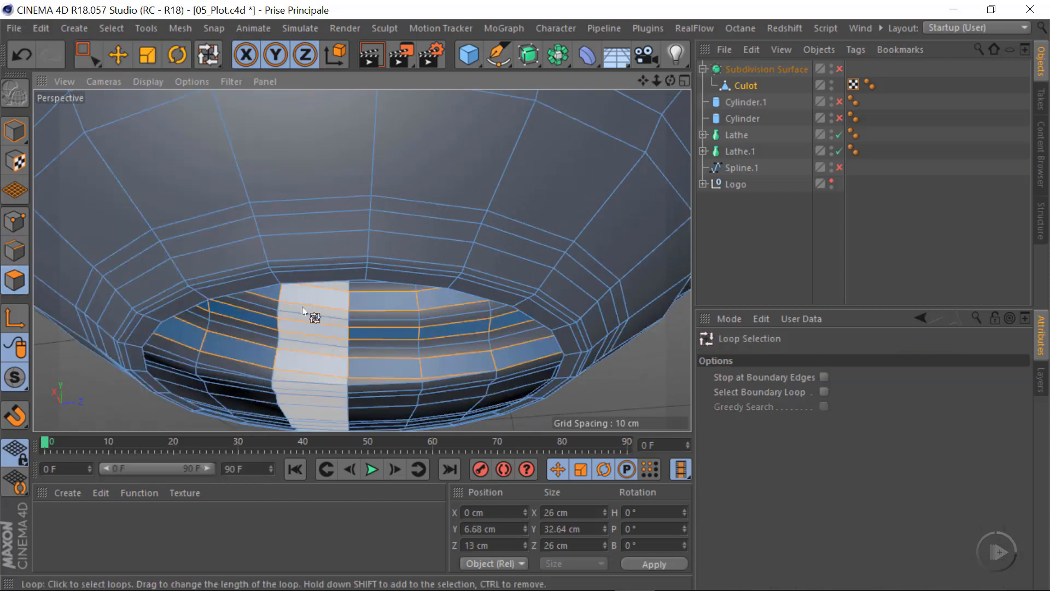
click(281, 279)
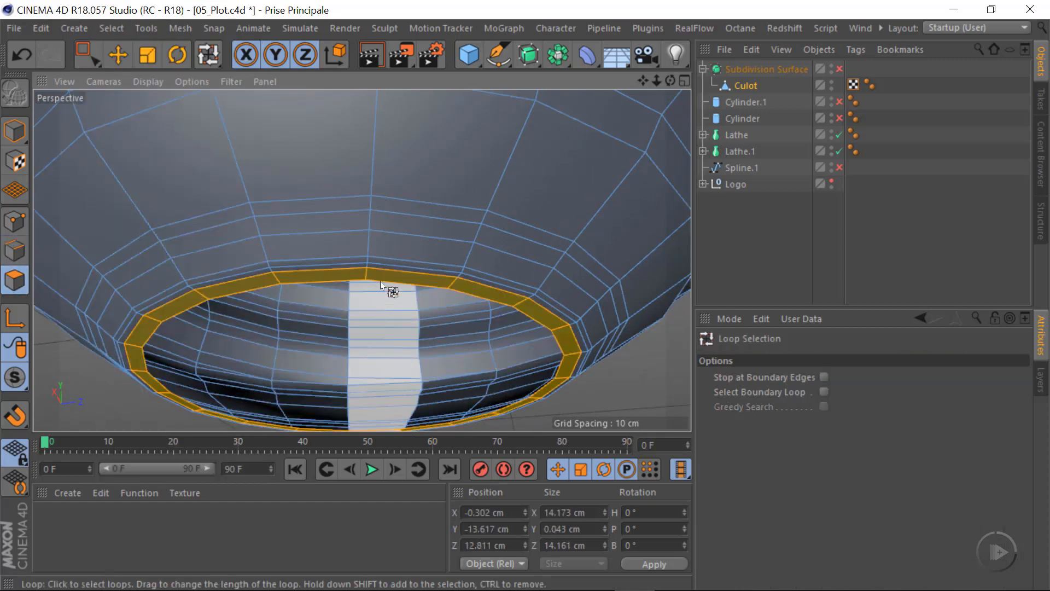
alt+drag(504, 376, 516, 310)
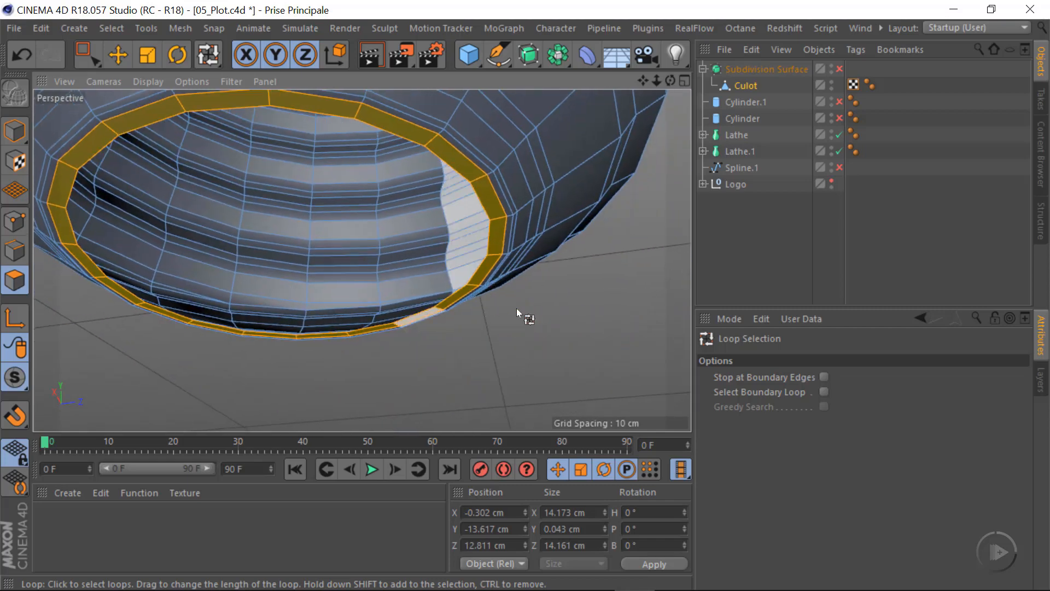
right_click(578, 303)
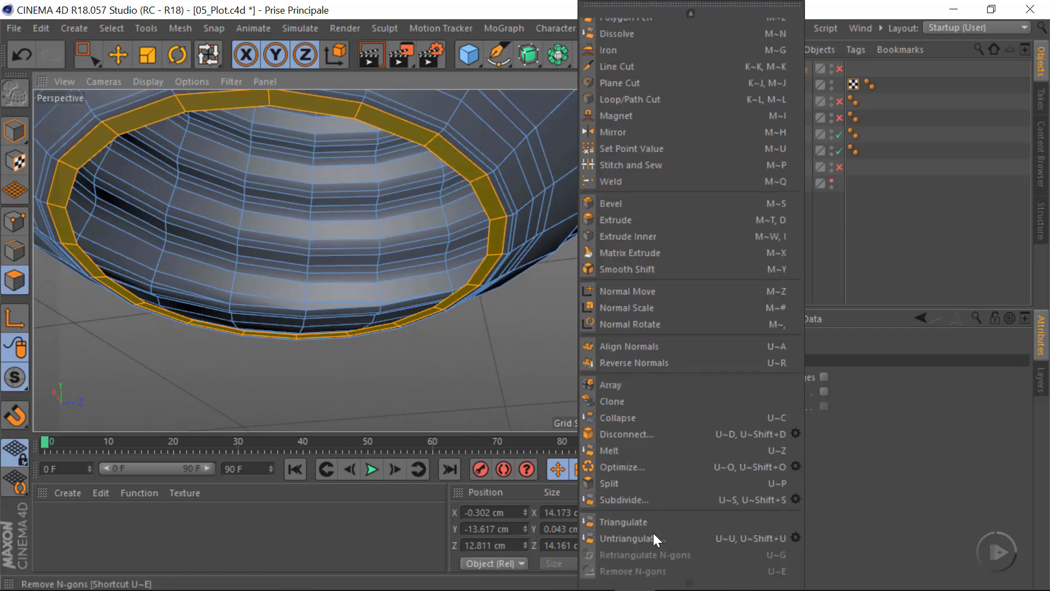
click(620, 483)
Step: Move the split ring Culot.1 out of the Subdivision Surface to the head of the object hierarchy
alt+drag(517, 202, 345, 227)
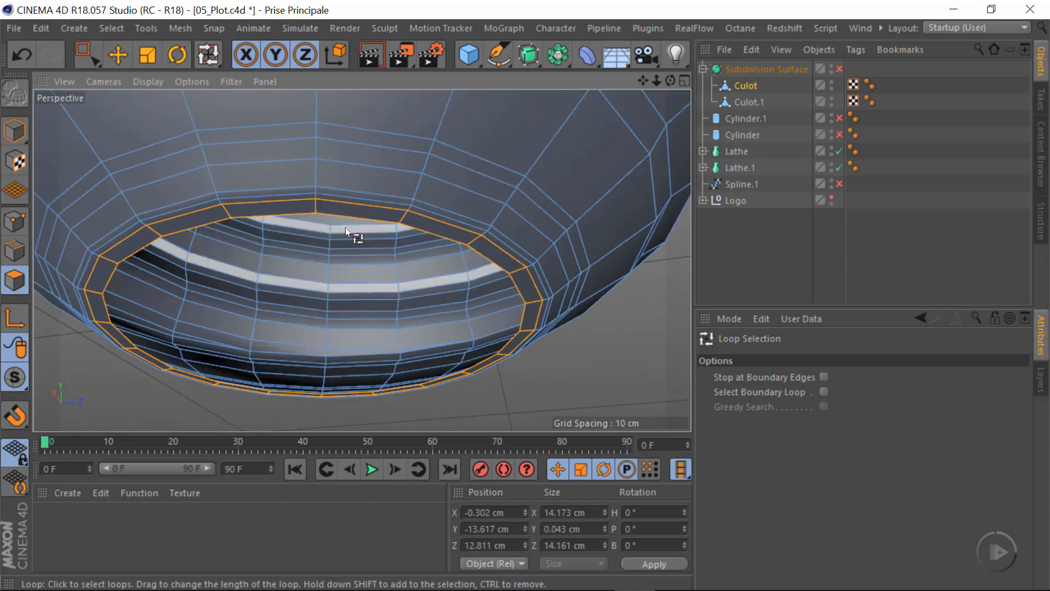
click(749, 102)
drag(747, 100, 764, 69)
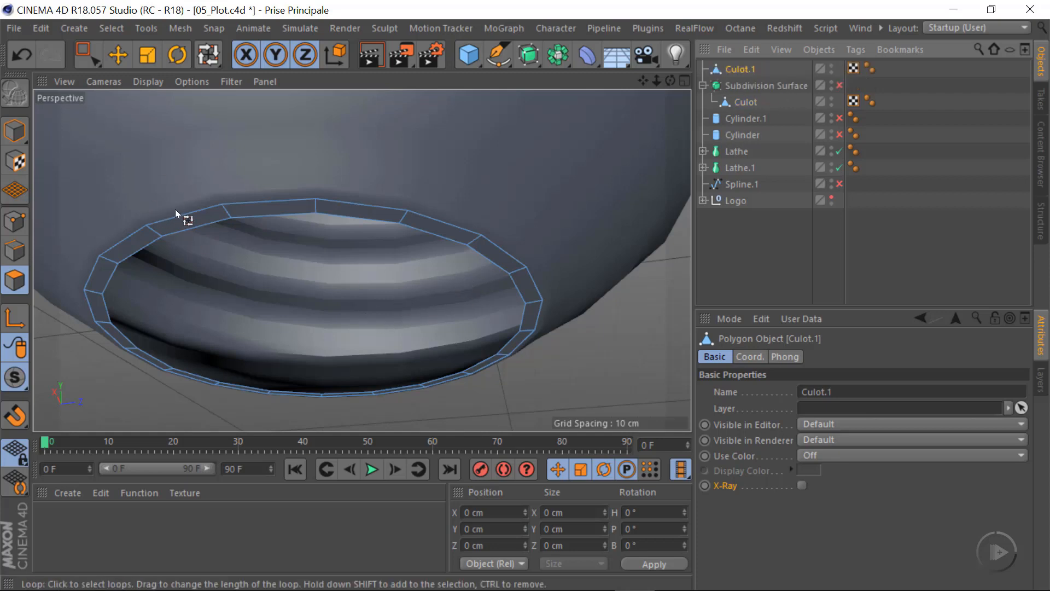
Step: Select all polygons of the Culot.1 ring and extrude them by about 2.143 cm
key(ctrl+a)
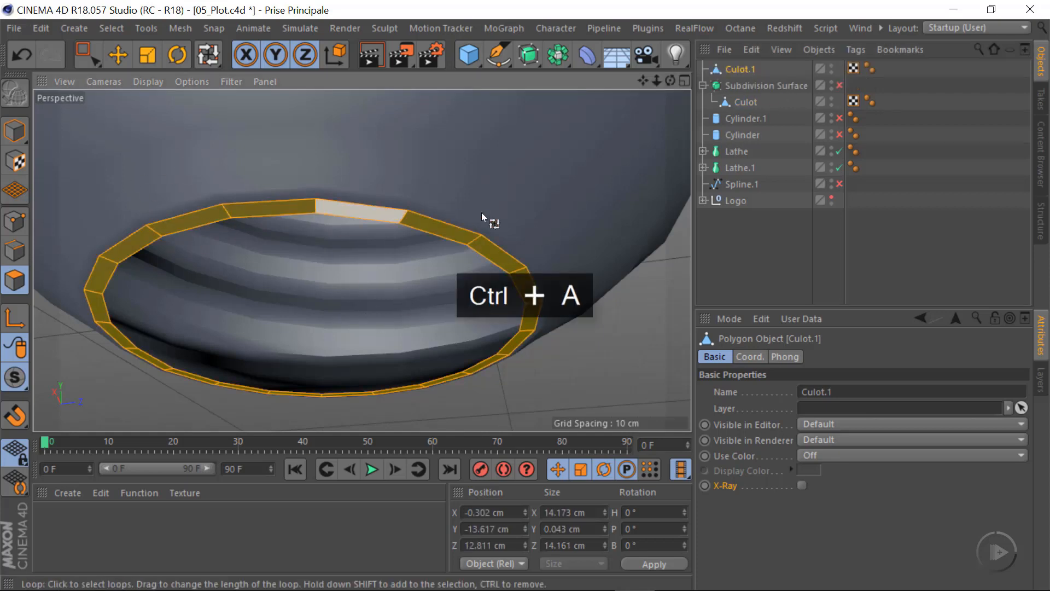
alt+right_drag(557, 259, 535, 268)
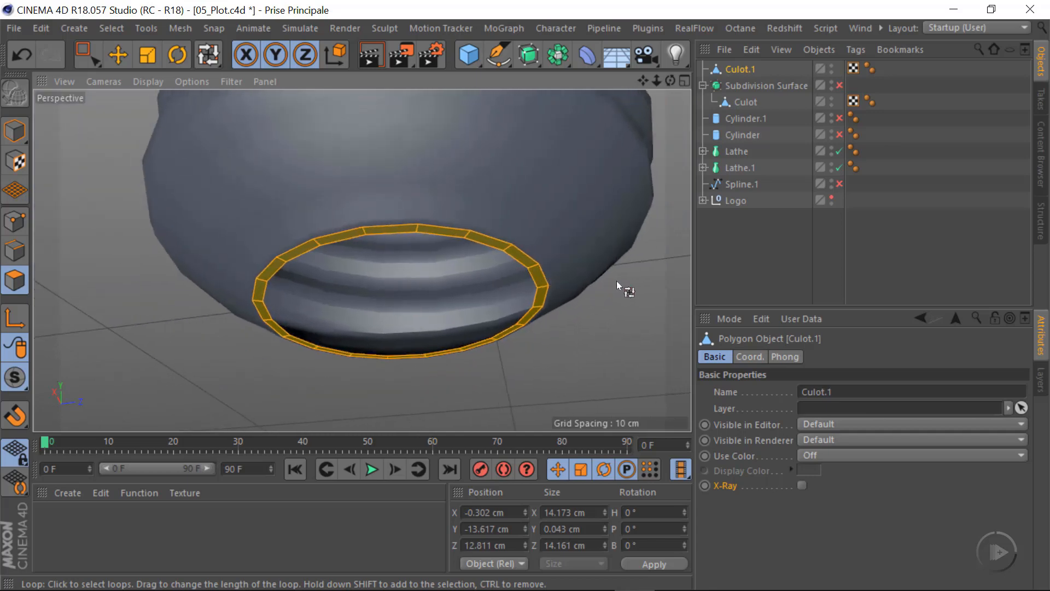
right_click(619, 282)
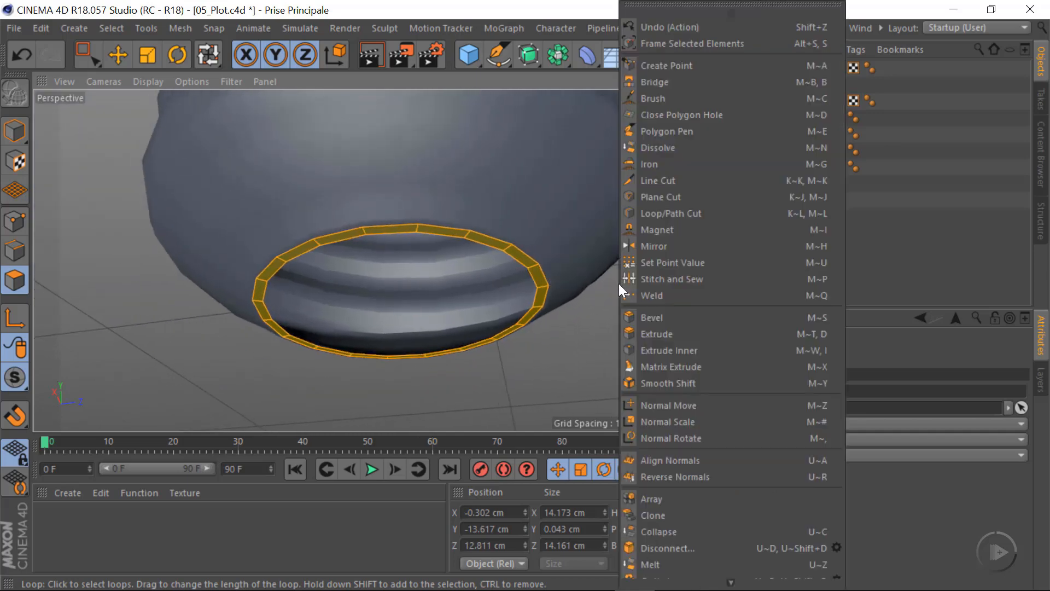
click(668, 332)
drag(624, 336, 768, 332)
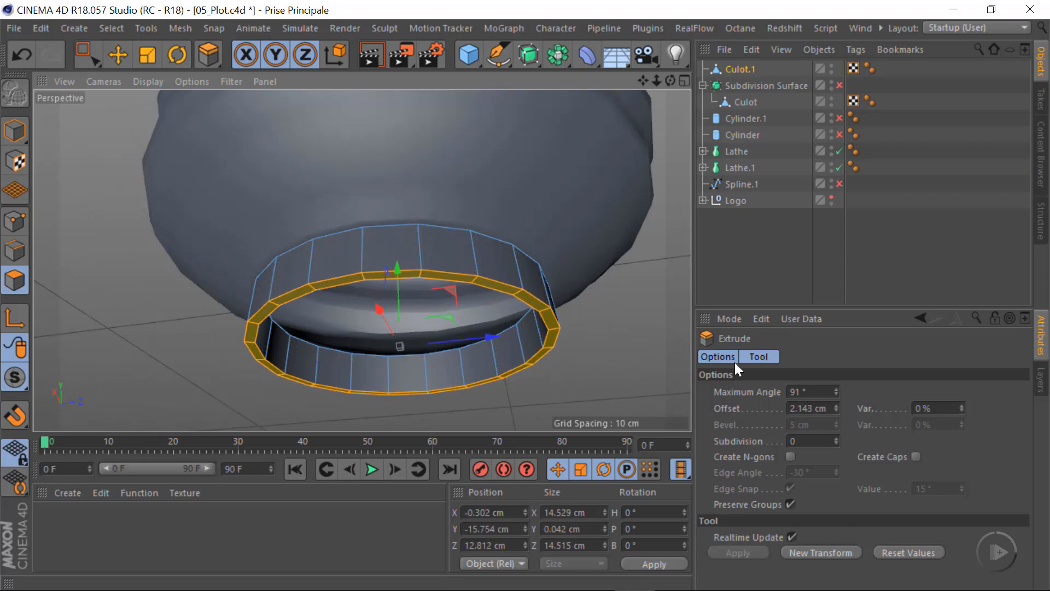
Step: Select the polygon loops on the inner wall and bottom rim of the Culot.1 ring with Loop Selection and delete them
alt+drag(529, 297, 623, 287)
click(118, 54)
click(113, 29)
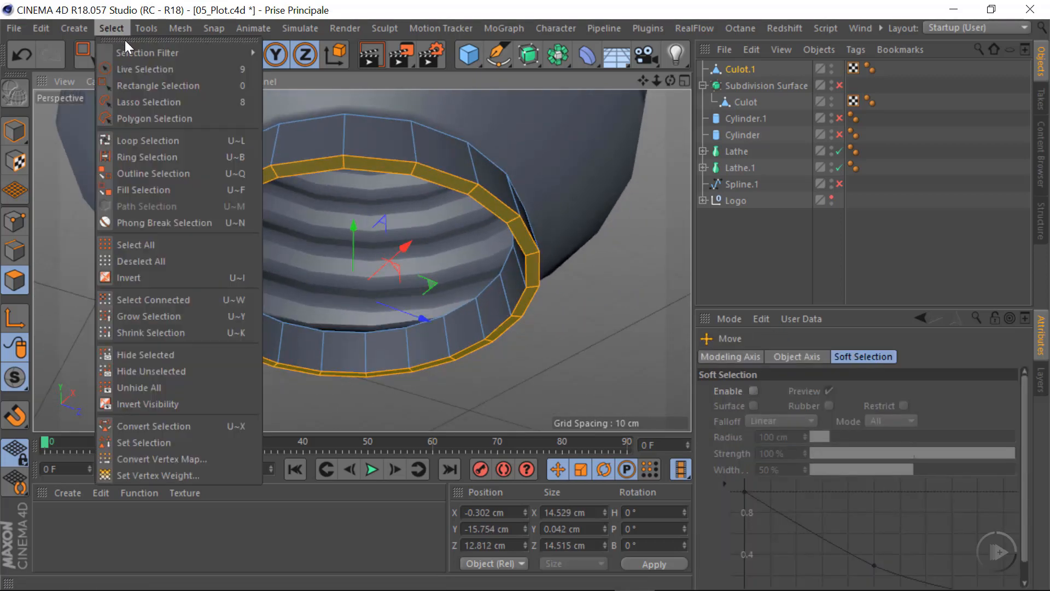
click(158, 140)
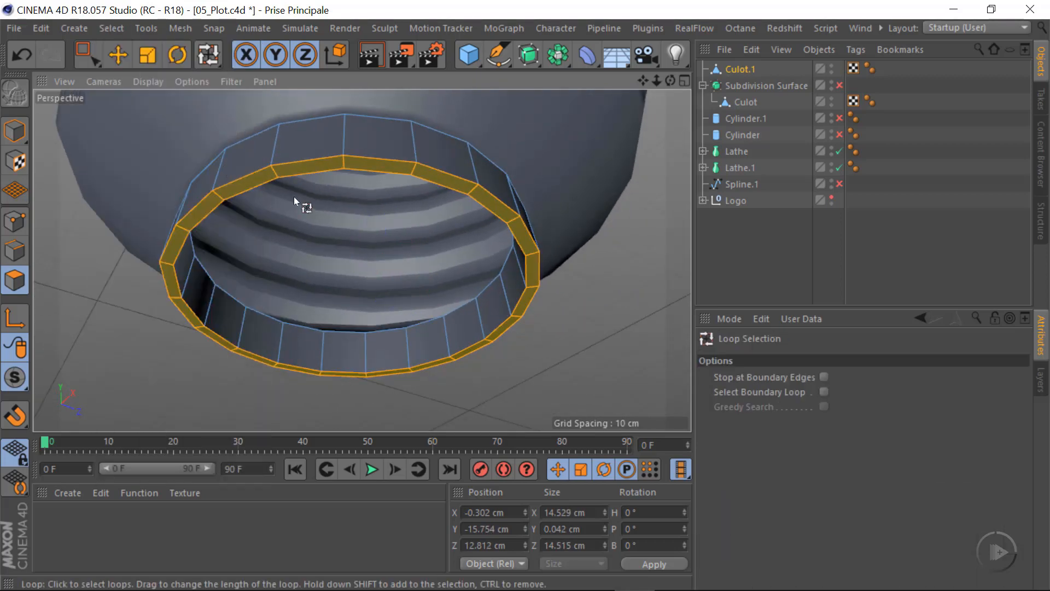
click(499, 294)
alt+drag(500, 295, 544, 281)
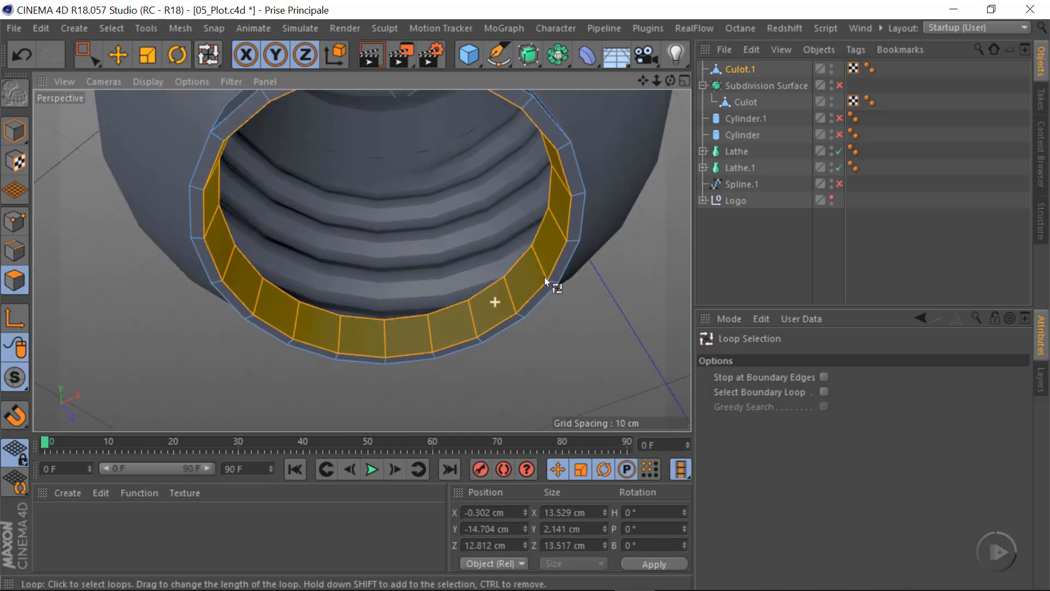
shift+click(571, 240)
key(Delete)
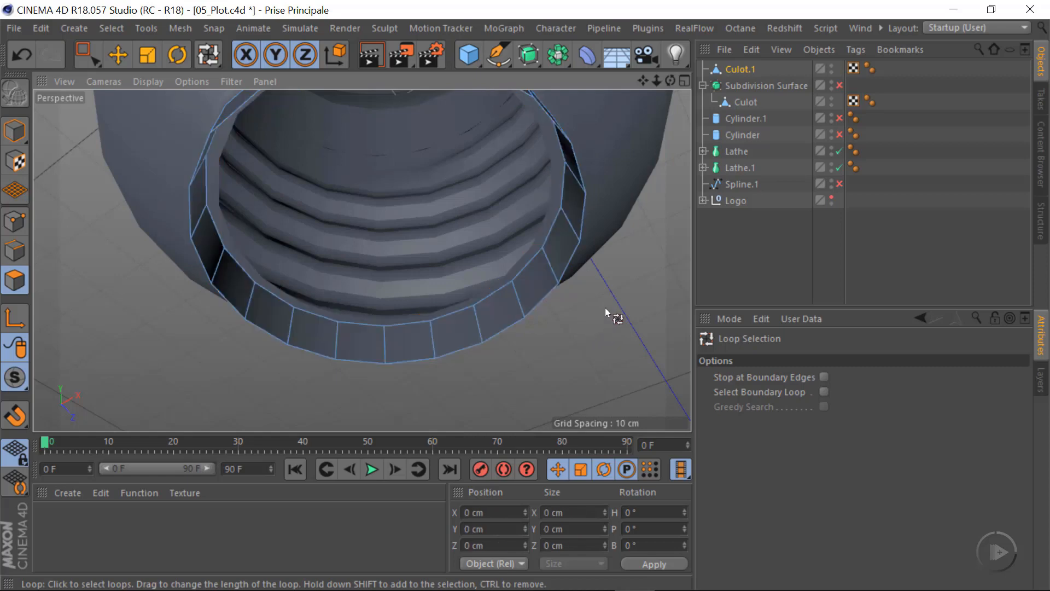
Step: Select the upper edge loop of the remaining band with Loop Selection and isolate the Culot.1 ring in the viewport
alt+drag(543, 240, 547, 272)
alt+drag(555, 216, 481, 284)
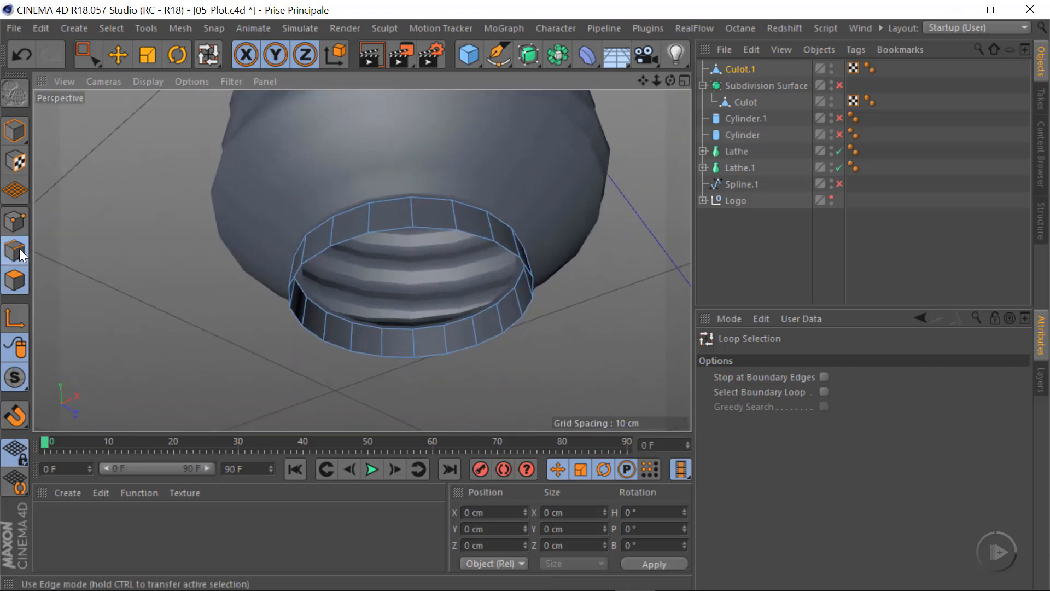
click(457, 323)
alt+drag(457, 324, 437, 239)
alt+right_drag(446, 239, 490, 241)
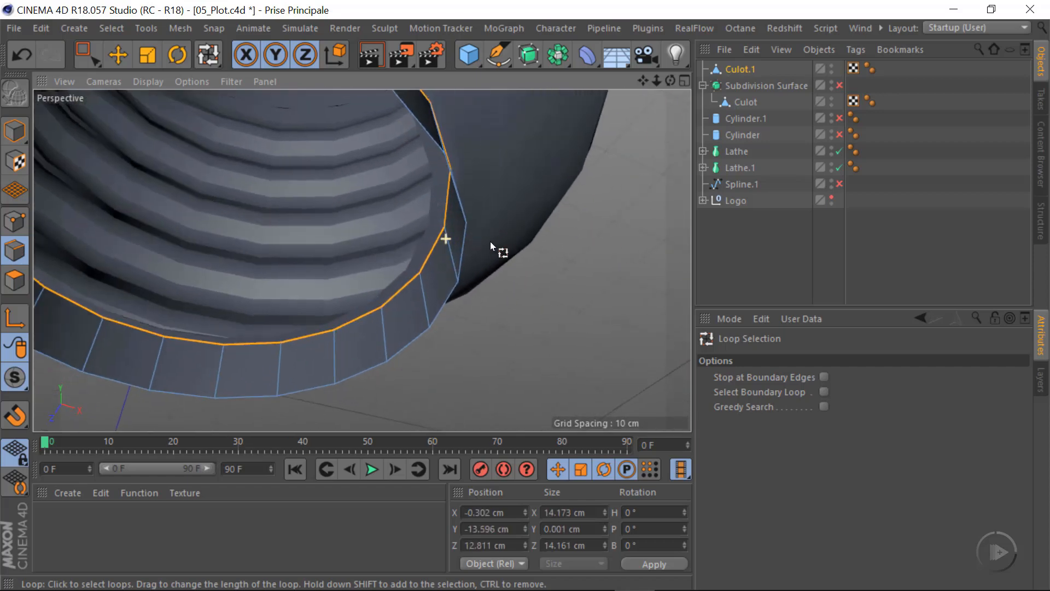
drag(18, 377, 116, 429)
scroll(385, 296, down, 4)
alt+drag(386, 220, 358, 383)
alt+right_drag(359, 164, 413, 169)
alt+drag(379, 215, 350, 296)
Step: Extrude the upper edge loop inward by about 0.507 cm with an edge angle of -90°
right_click(531, 259)
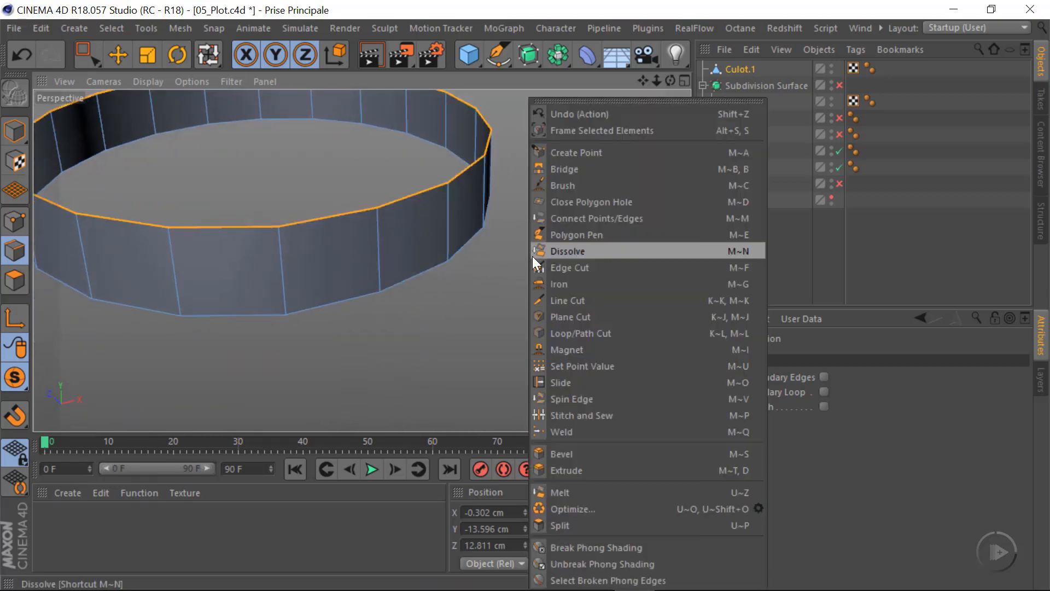
click(585, 471)
drag(607, 238, 640, 278)
key(ctrl+z)
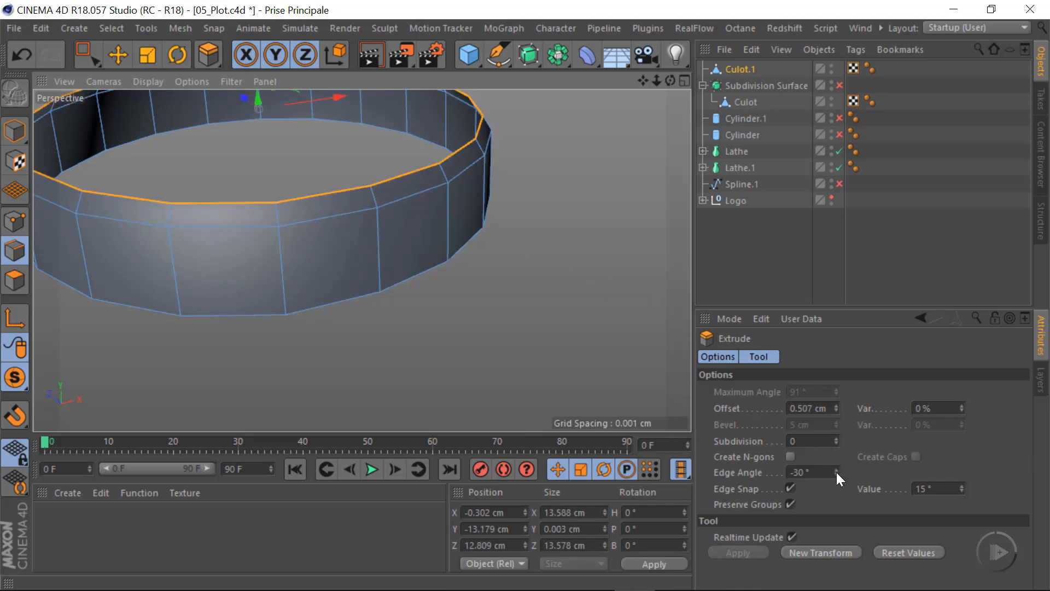
drag(836, 471, 796, 471)
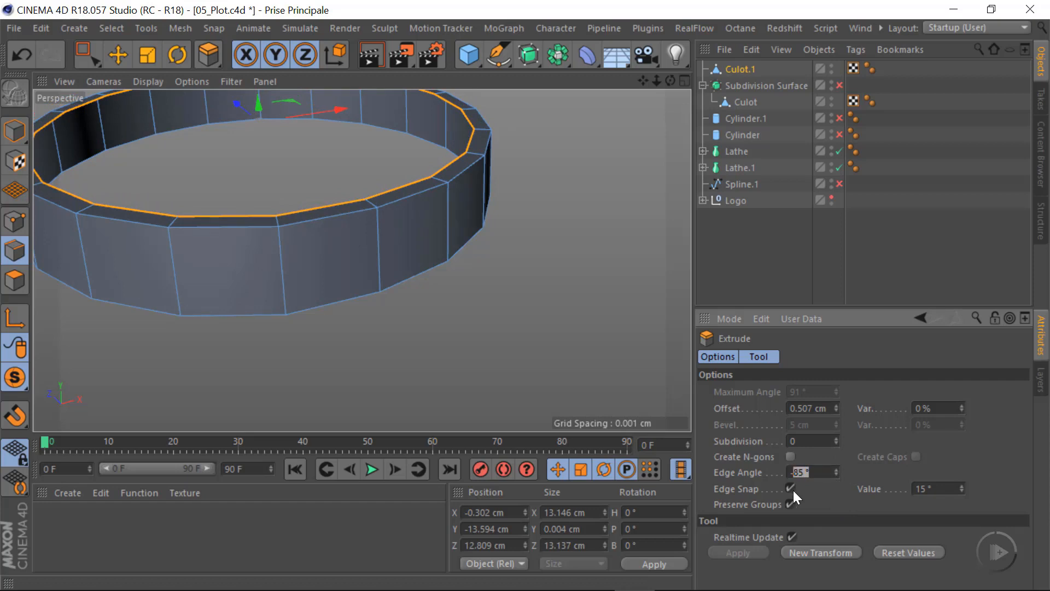
text(90)
key(Return)
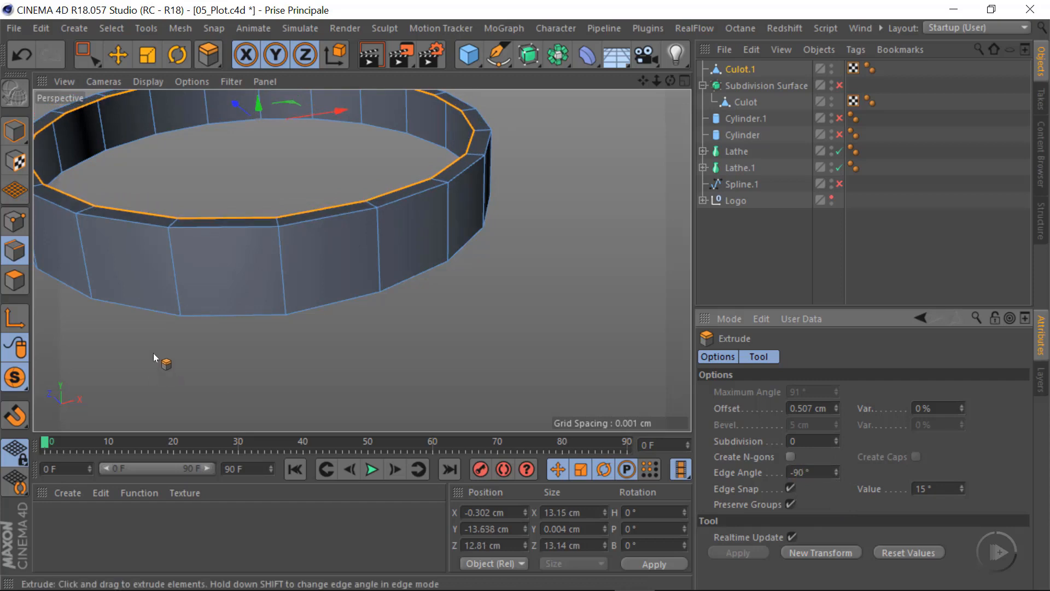
Step: Select the ring's bottom edge loop and scale it down to about 11.25 cm wide against the reference in the front view
mouse_move(372, 244)
alt+mouse_down()
mouse_move(340, 199)
mouse_move(357, 257)
alt+mouse_up()
click(20, 243)
key(e)
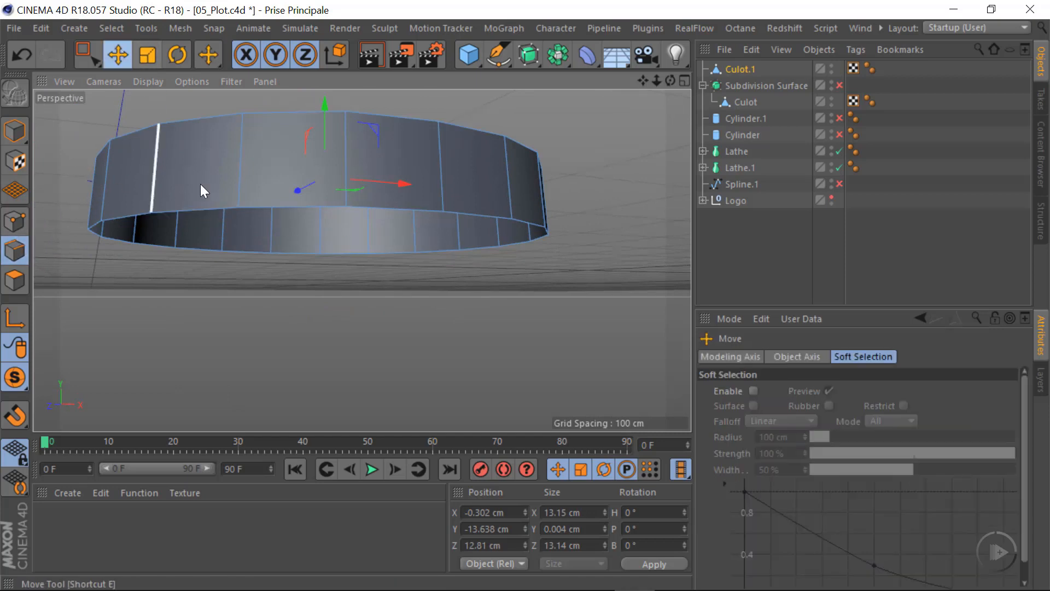
double_click(375, 207)
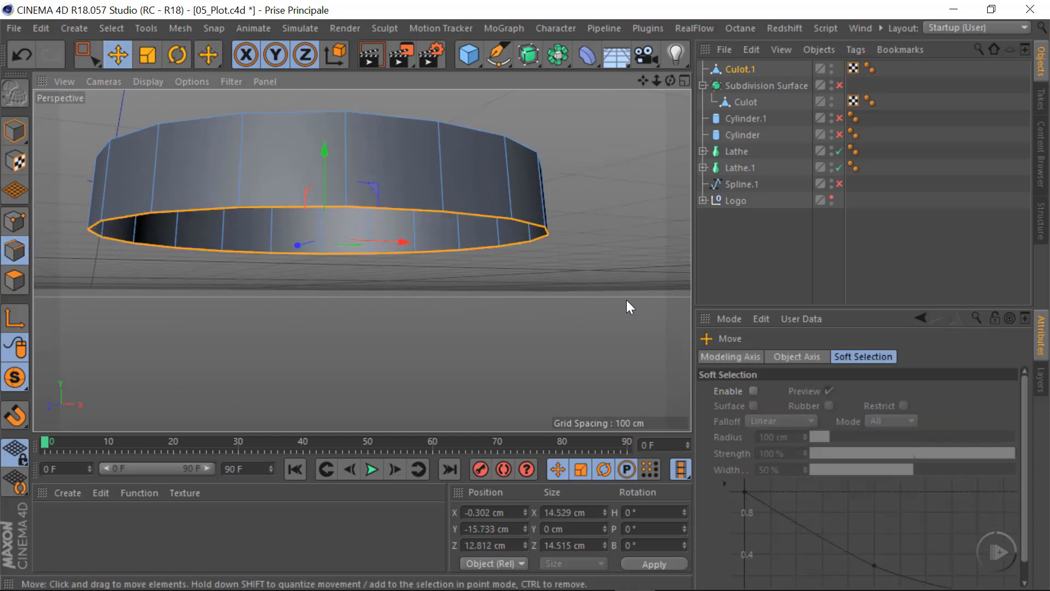
middle_click(552, 323)
middle_click(603, 351)
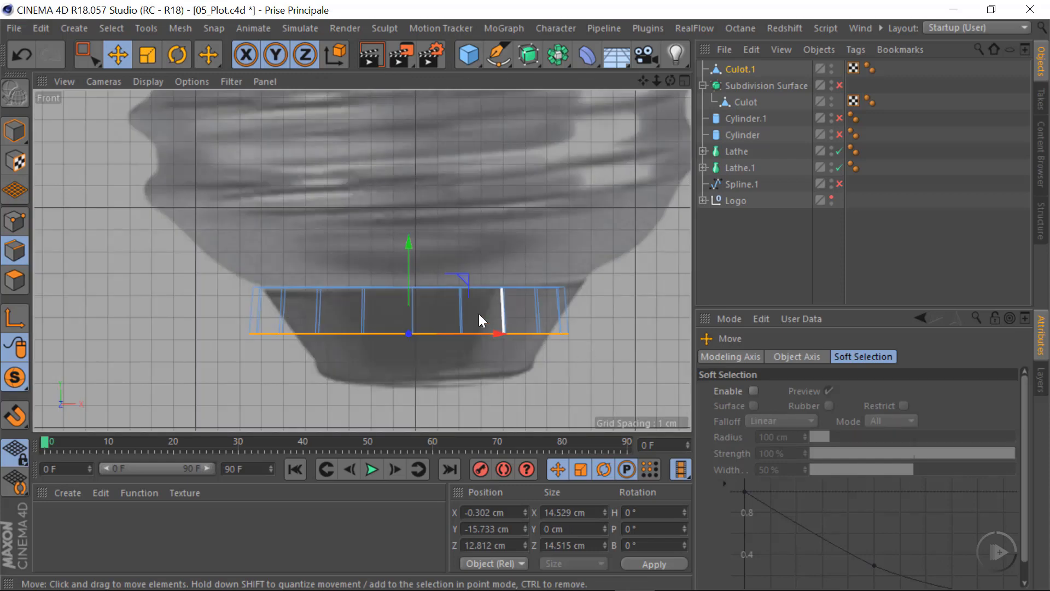
alt+right_drag(506, 314, 503, 313)
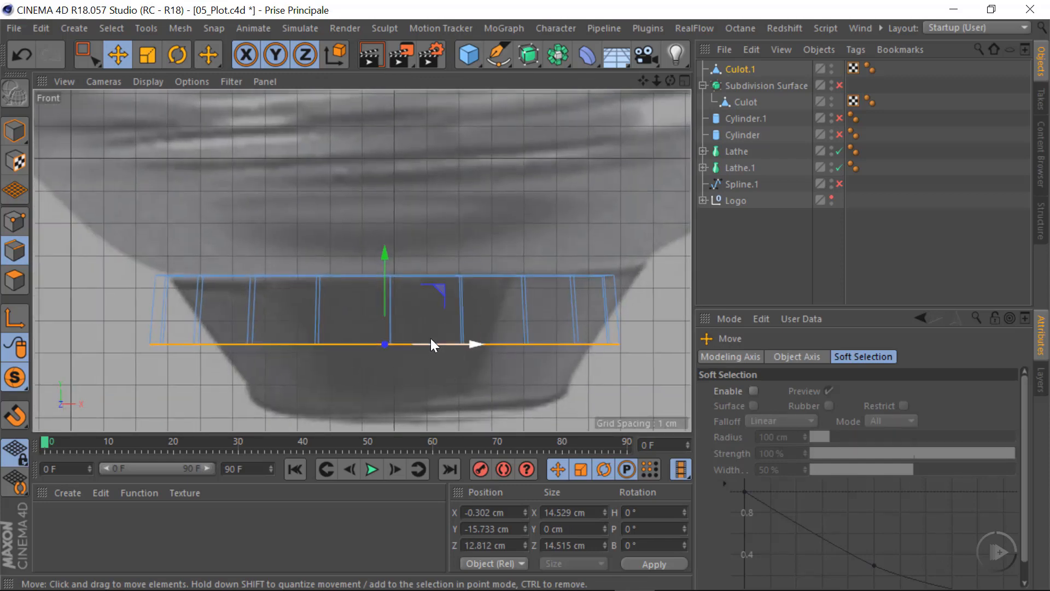
click(148, 54)
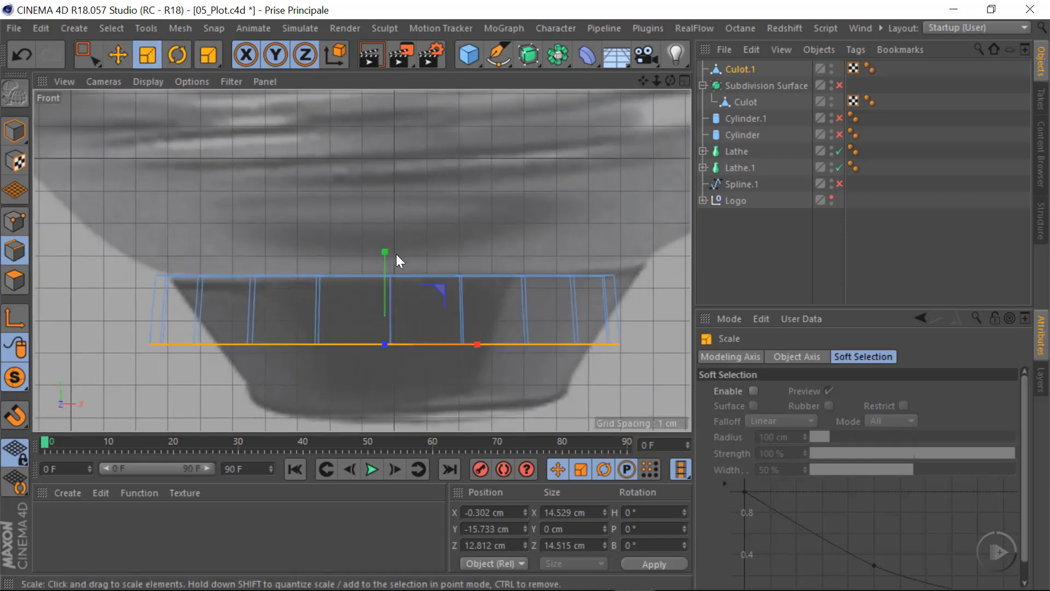
drag(385, 252, 390, 274)
alt+middle_drag(391, 357, 376, 306)
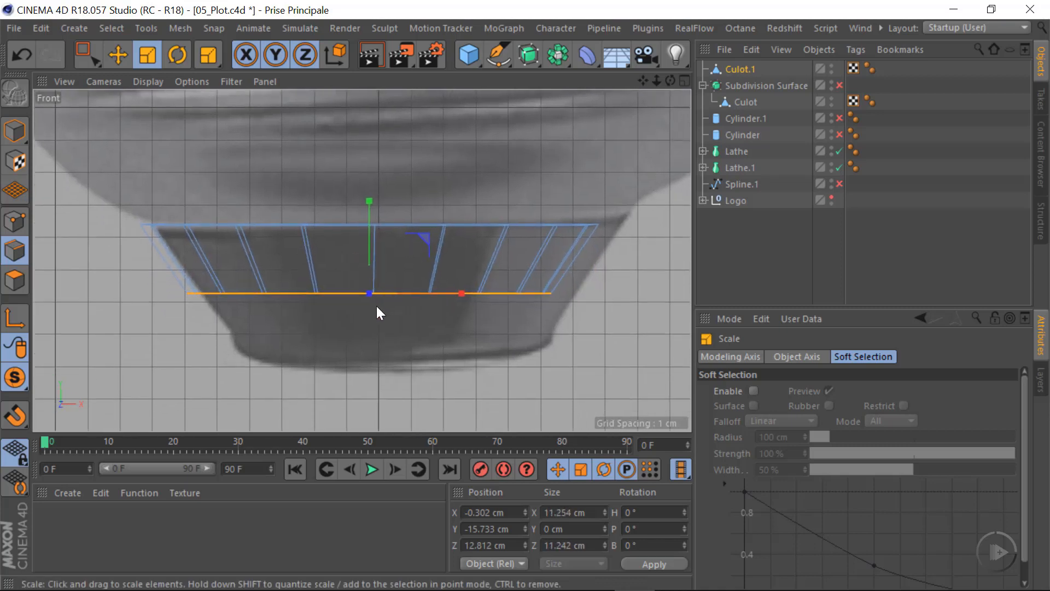
Step: Lower the bottom edge loop to about Y -16.976 cm and scale it to about 9.99 cm wide
click(118, 55)
drag(381, 201, 385, 248)
scroll(459, 307, up, 3)
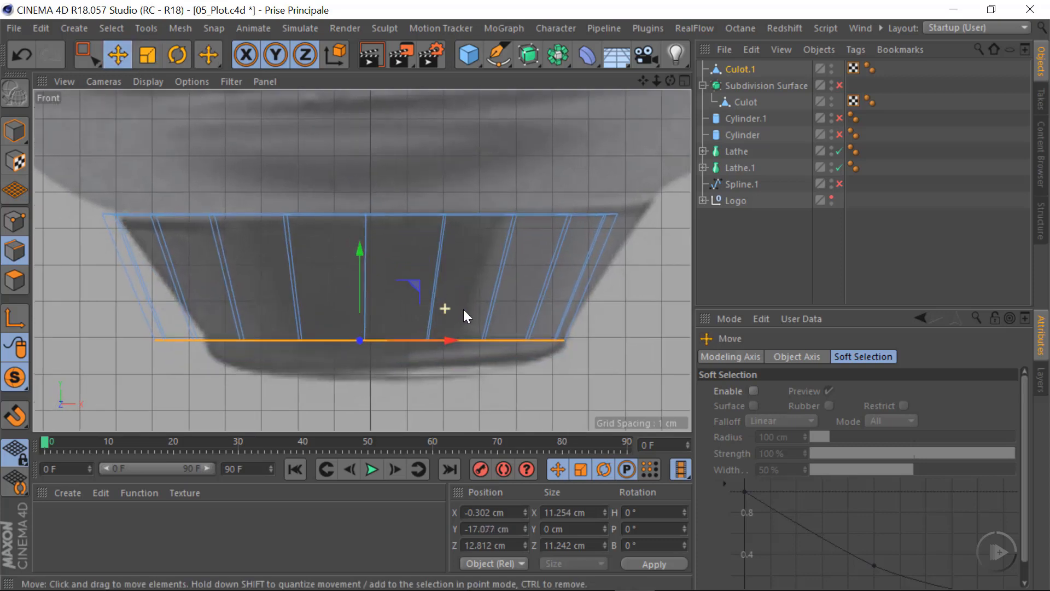
click(150, 55)
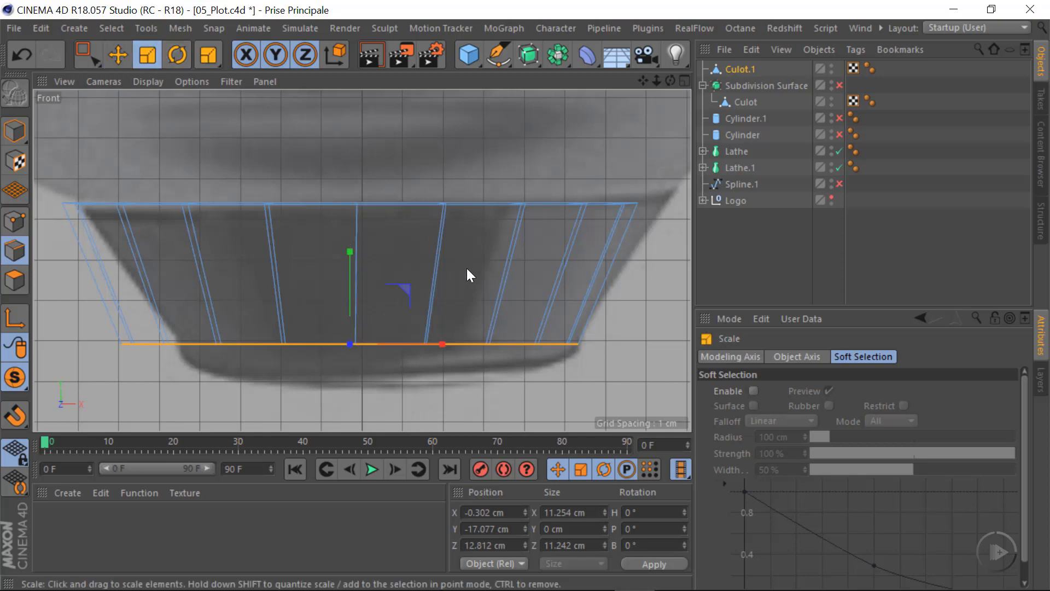
drag(628, 330, 550, 356)
click(118, 55)
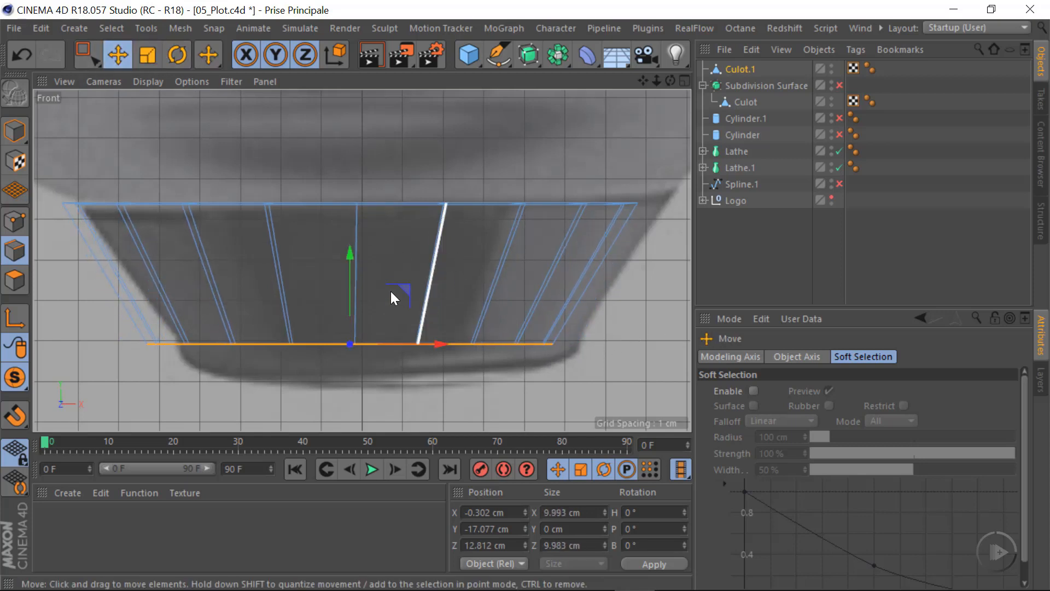
drag(352, 253, 350, 249)
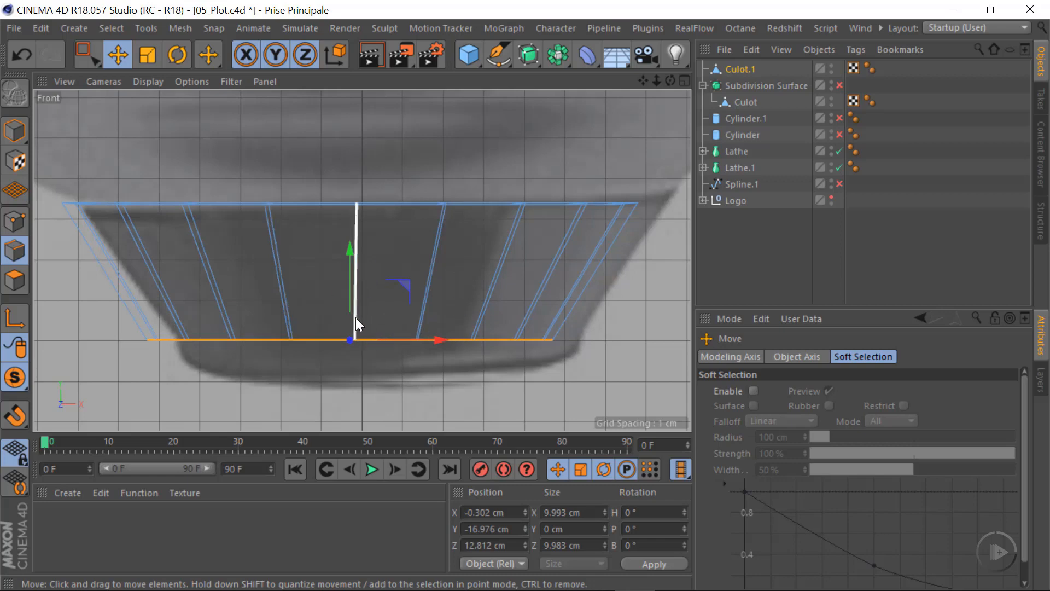
Step: Extend the bottom edge loop downward into new bands, scale the lowest loop to about 8.65 cm and place it at about Y -17.566 cm
scroll(356, 317, up, 2)
alt+middle_drag(337, 355, 348, 311)
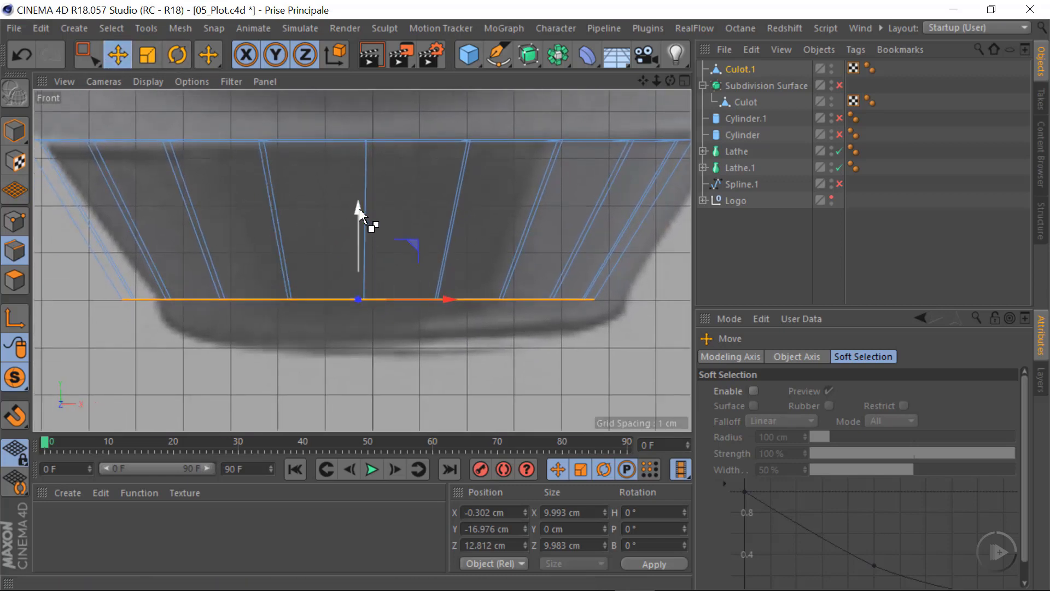
drag(359, 215, 363, 259)
key(t)
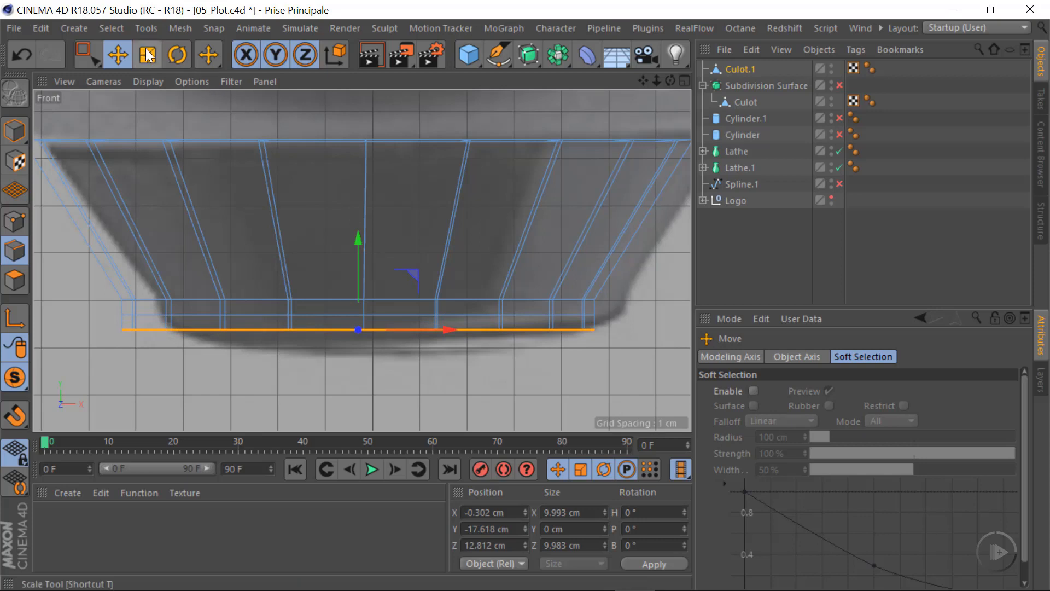
drag(606, 363, 500, 360)
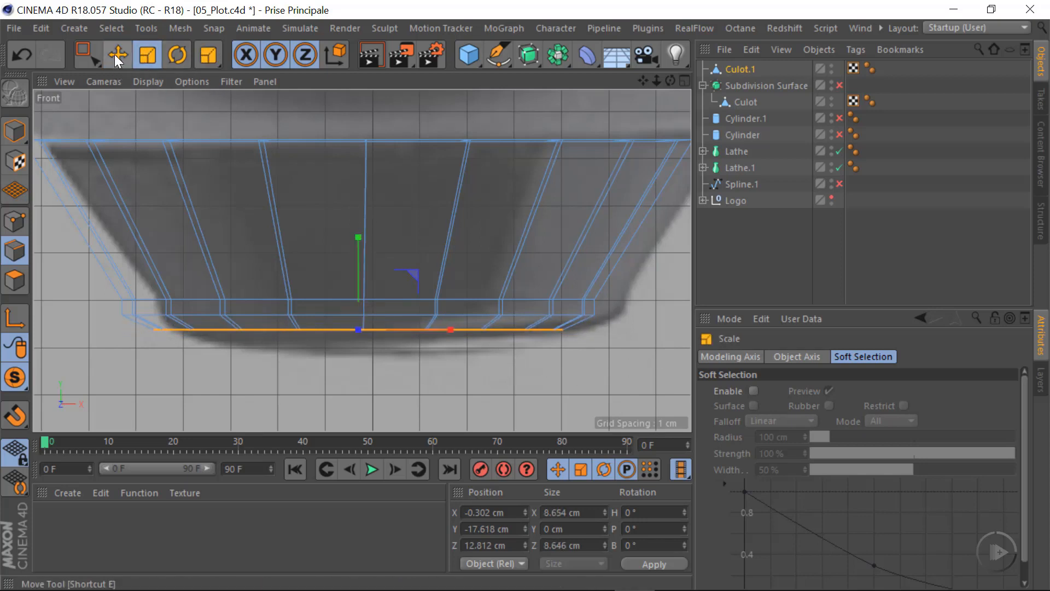
click(116, 55)
drag(356, 242, 361, 242)
Step: Cap the bottom opening of the Culot.1 ring in the perspective view with Close Polygon Hole
middle_click(589, 327)
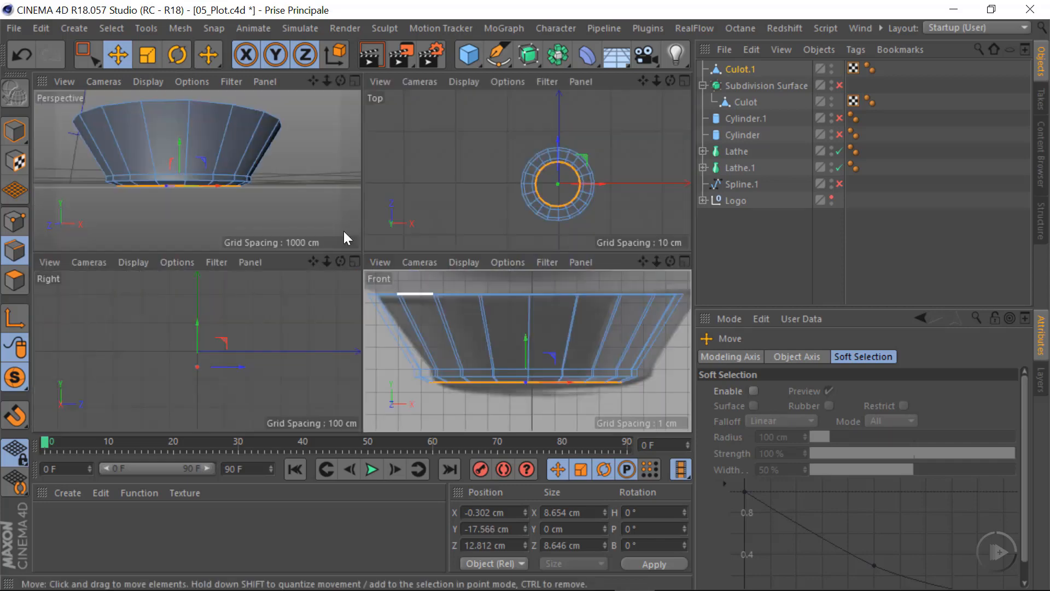
middle_click(344, 232)
alt+right_drag(335, 285, 373, 255)
alt+middle_drag(373, 255, 450, 181)
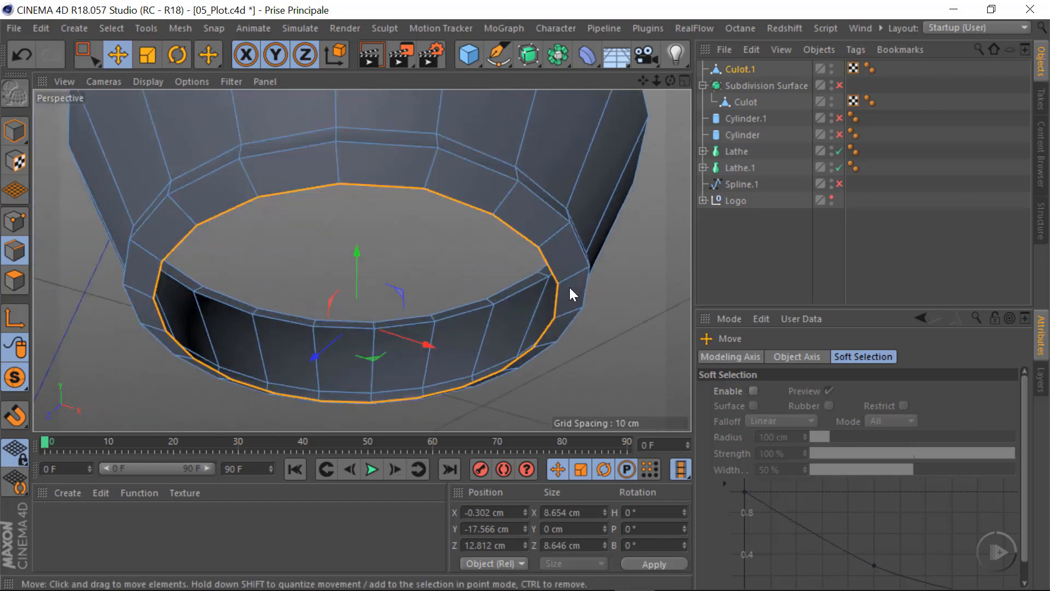
click(148, 54)
alt+drag(361, 261, 257, 334)
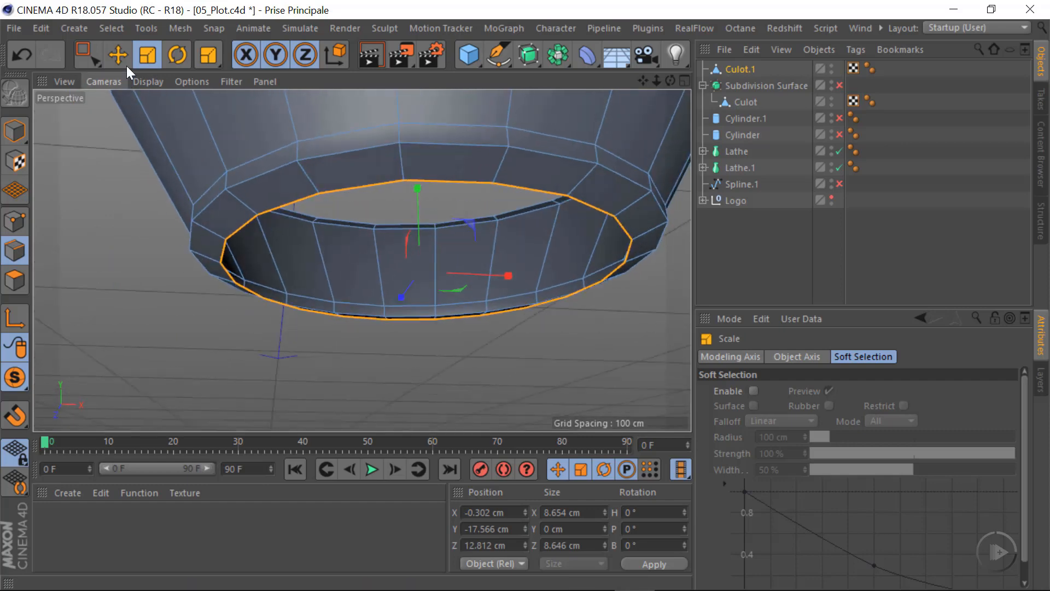
click(121, 59)
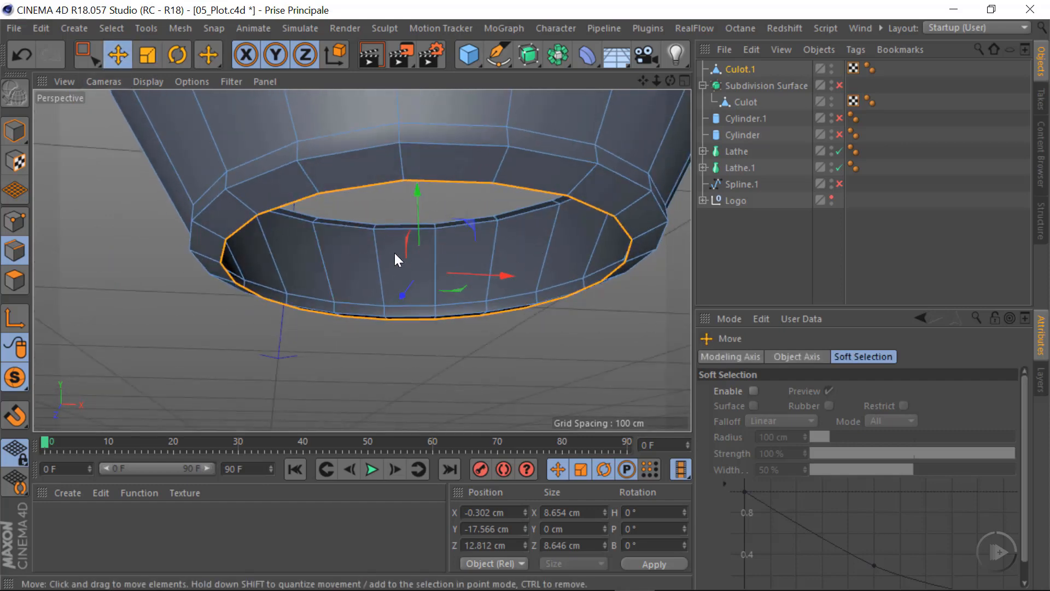
right_click(481, 339)
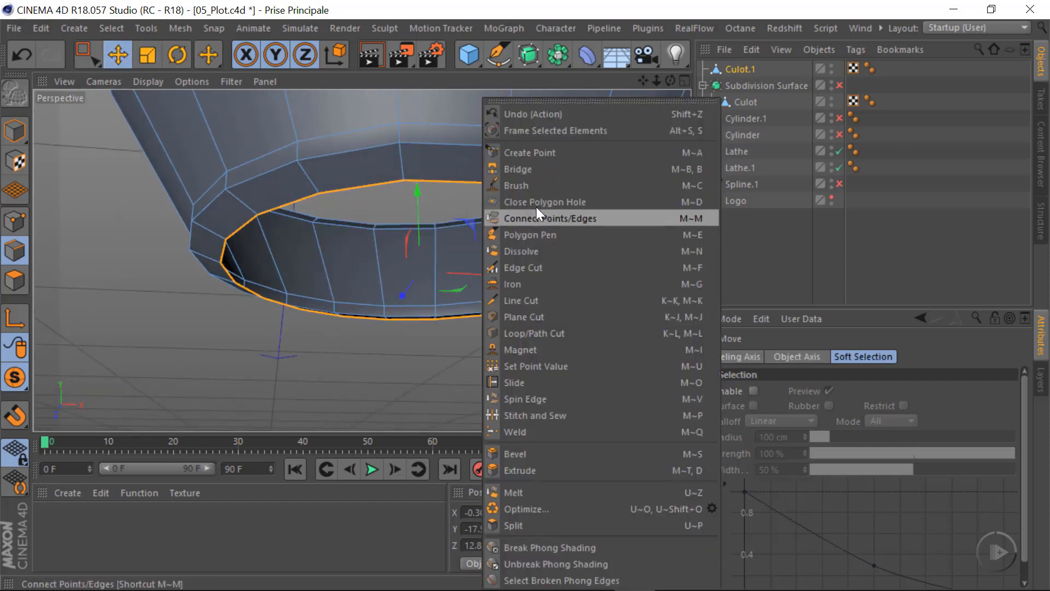
click(556, 203)
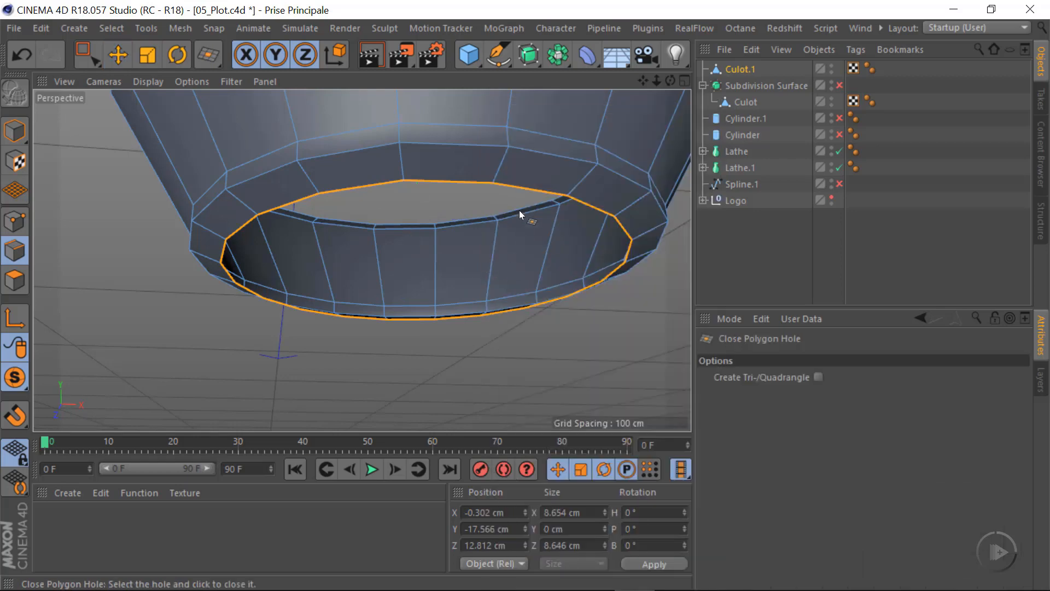
alt+drag(608, 236, 539, 224)
scroll(460, 216, down, 3)
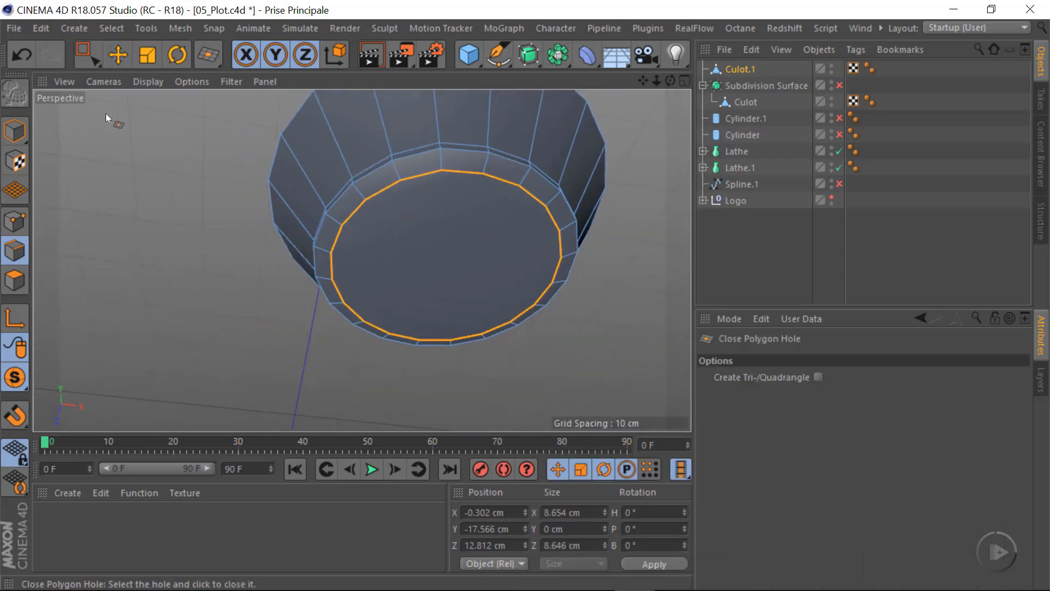
Step: Inset the bottom cap polygon by about 2.644 cm with Extrude Inner and lower the inner face to about Y -17.847 cm
click(22, 280)
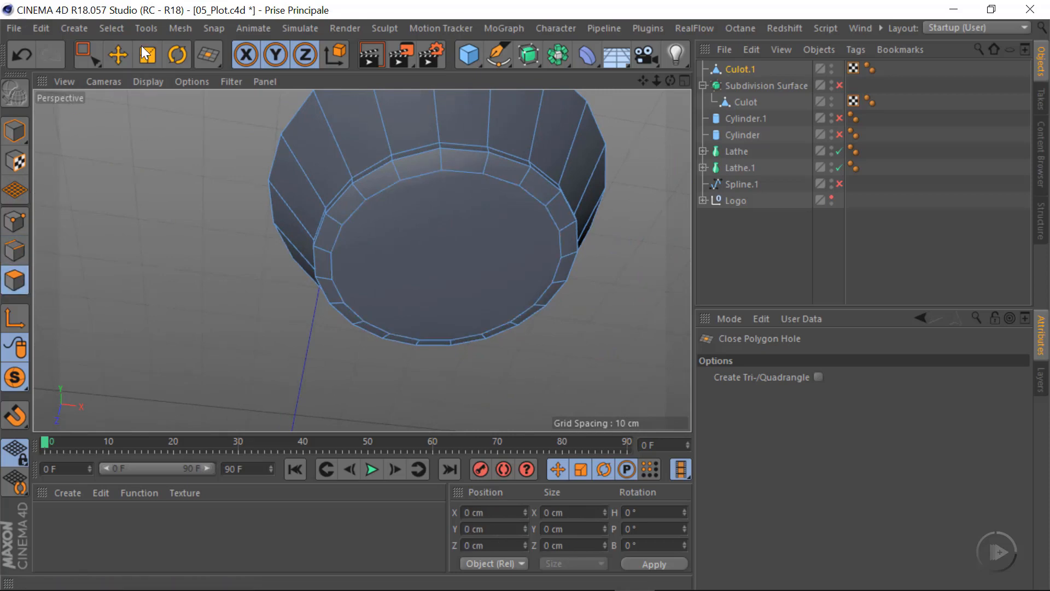
click(118, 55)
click(481, 250)
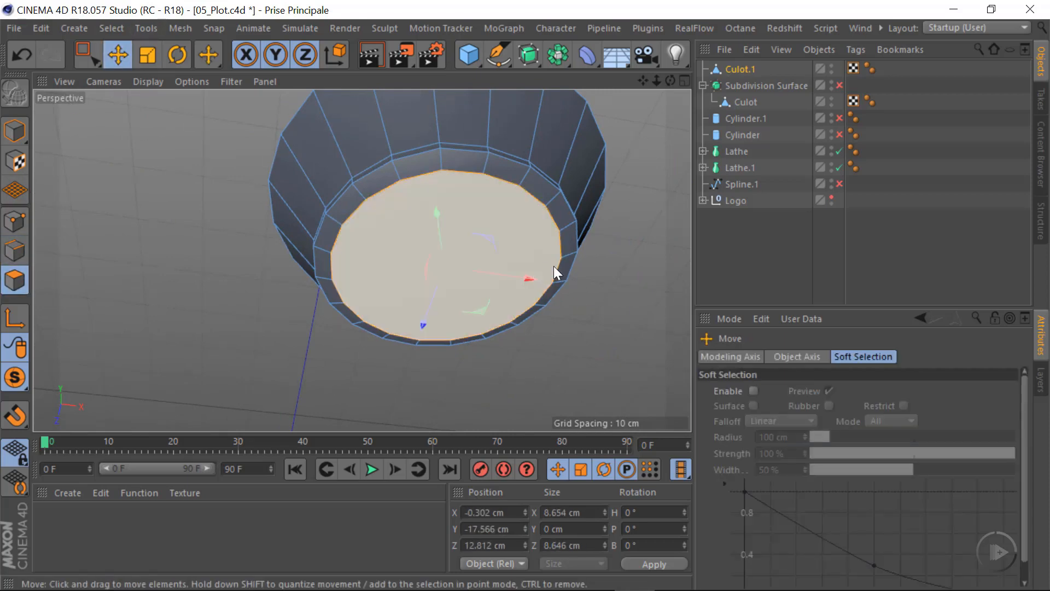
scroll(602, 271, up, 2)
right_click(655, 274)
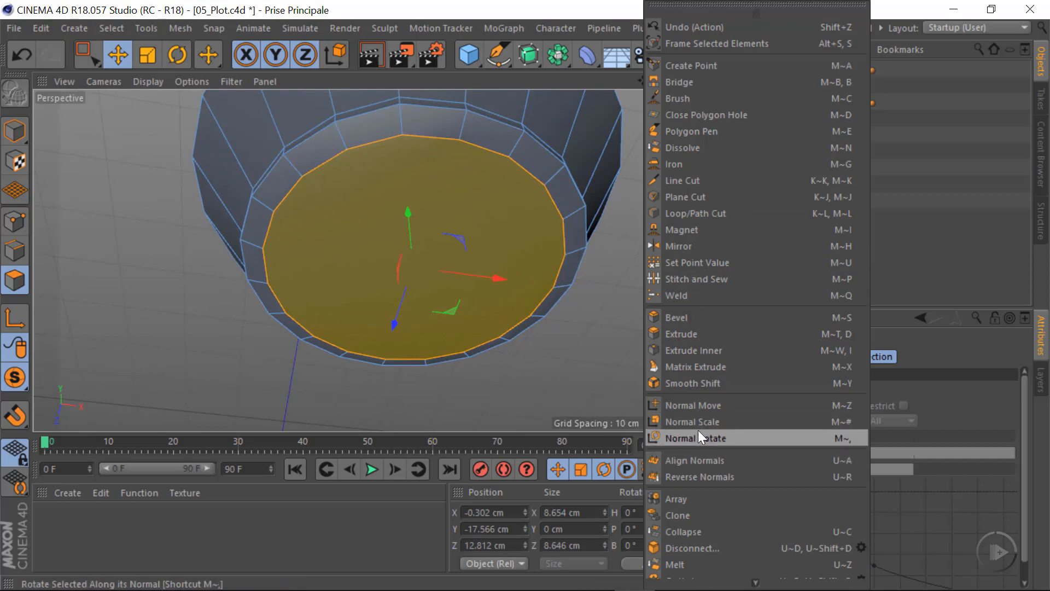
click(709, 350)
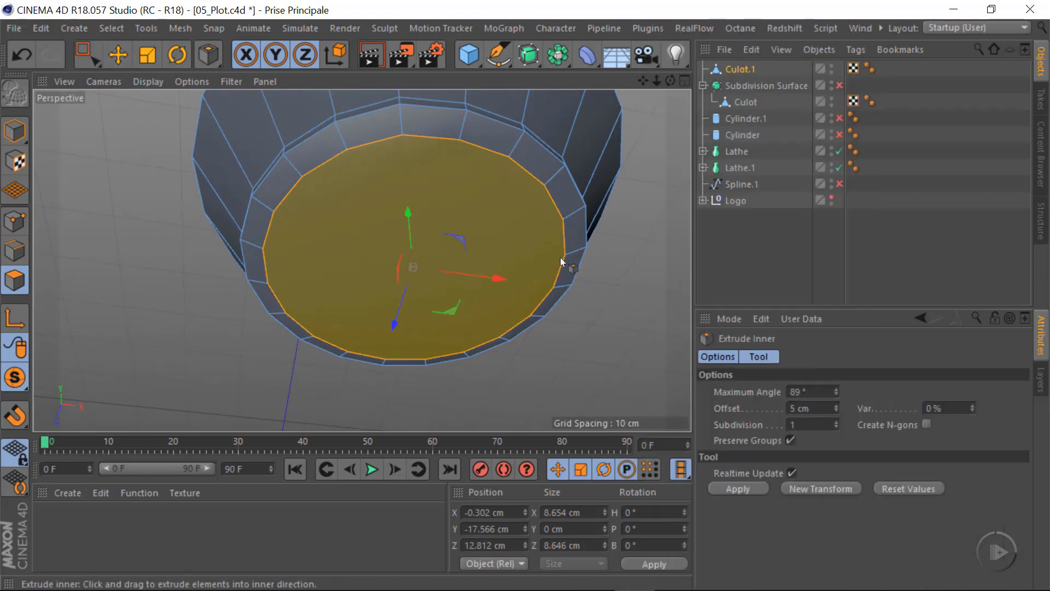
drag(622, 281, 405, 349)
alt+drag(404, 284, 381, 293)
drag(399, 198, 395, 209)
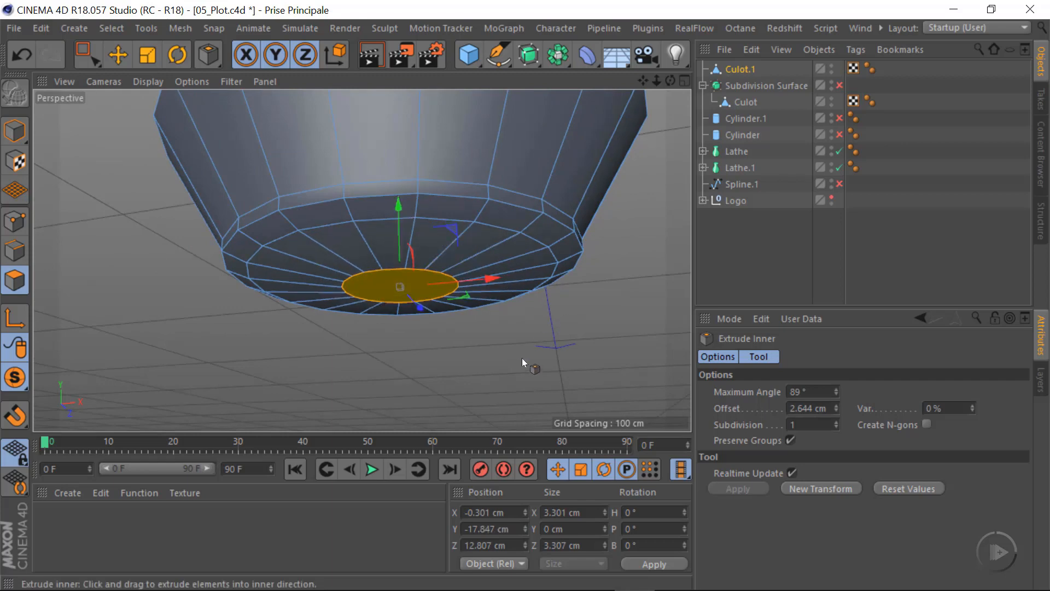
Step: Lower the inner bottom cap face to about Y -17.899 cm in the front view to follow the reference
middle_click(524, 359)
middle_click(541, 363)
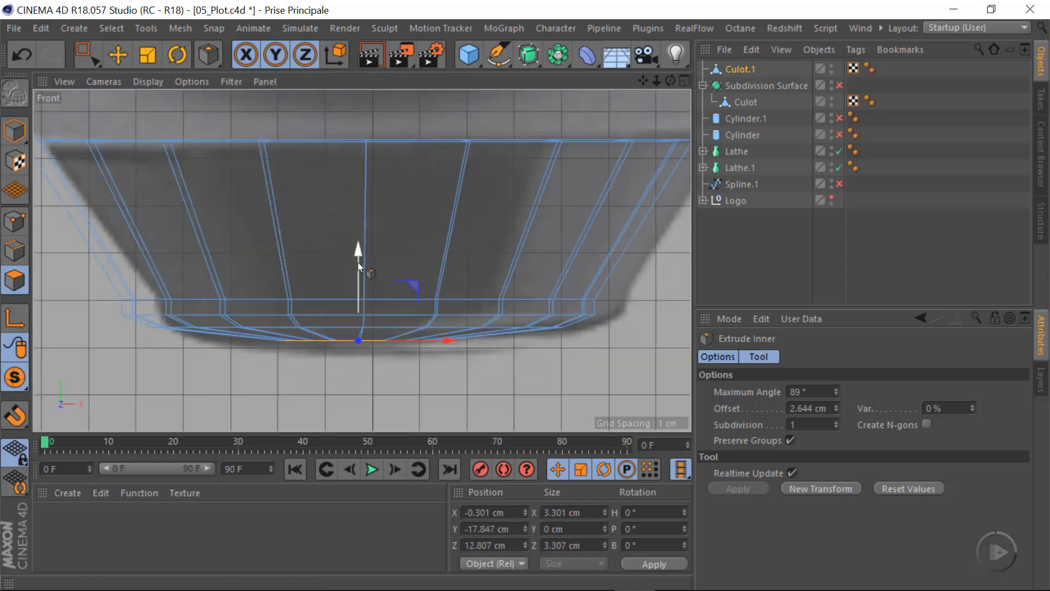
drag(359, 255, 358, 257)
middle_click(477, 350)
middle_click(353, 197)
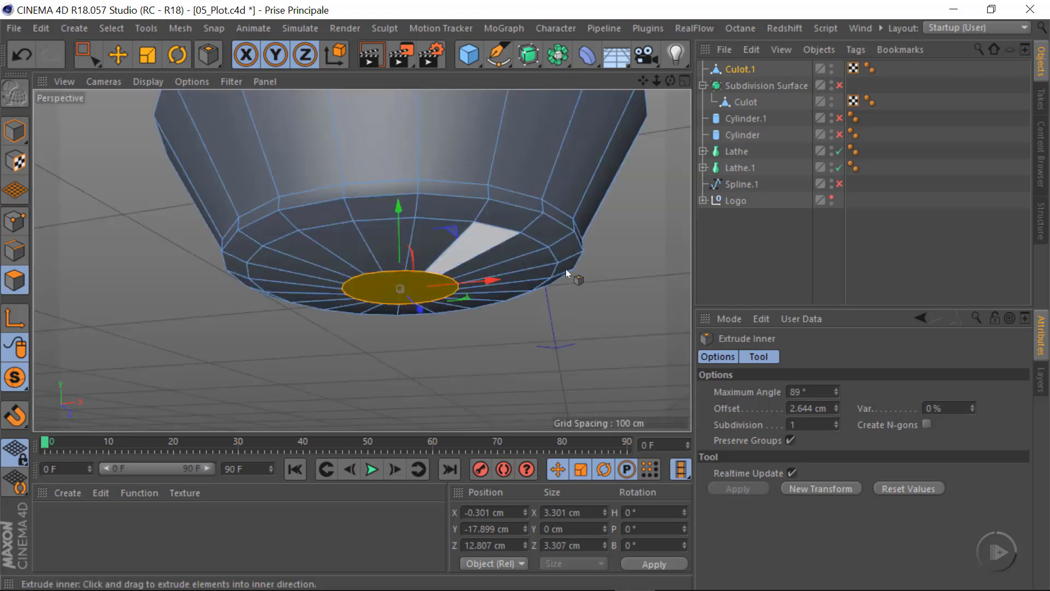
Step: Inset the bottom cap face by about 0.31 cm with Extrude Inner and lower it to about Y -18.029 cm
right_click(596, 328)
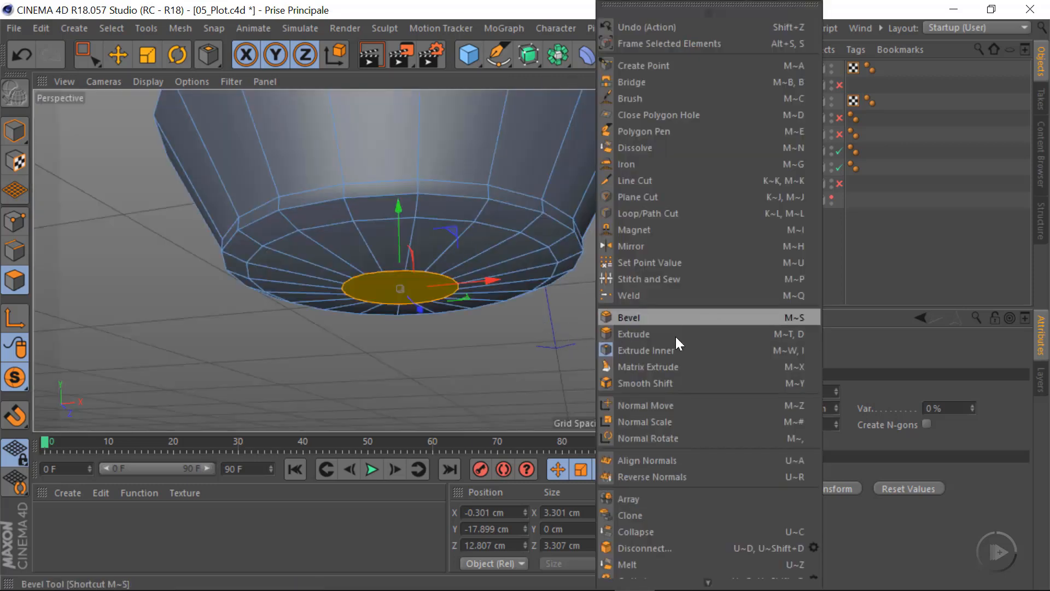
click(645, 349)
drag(581, 349, 544, 357)
drag(394, 210, 400, 212)
Step: Scale the innermost bottom face down uniformly to about 2.53 cm wide
alt+right_drag(412, 290, 483, 295)
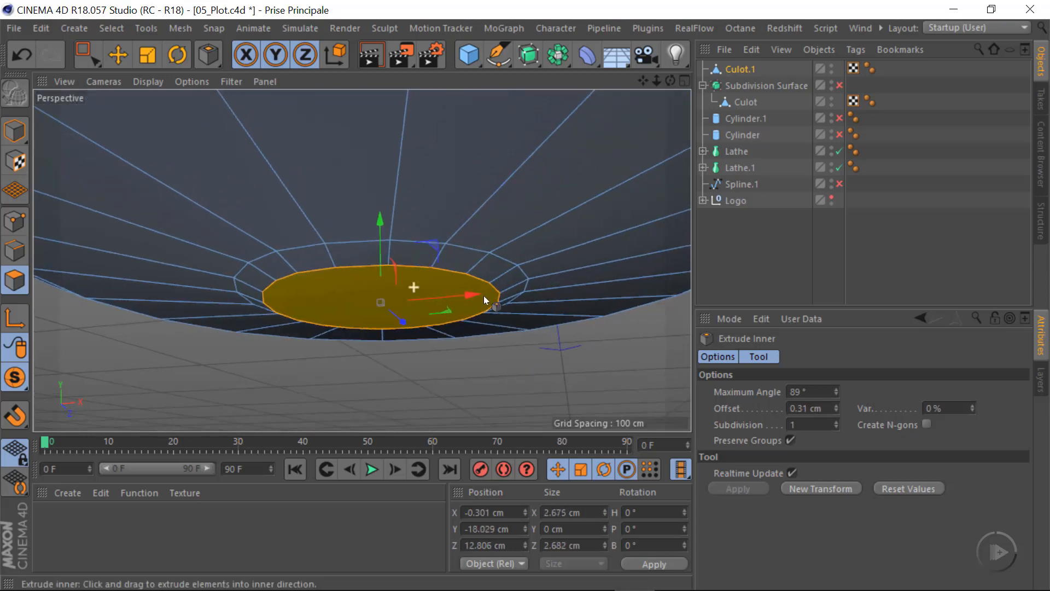
click(147, 55)
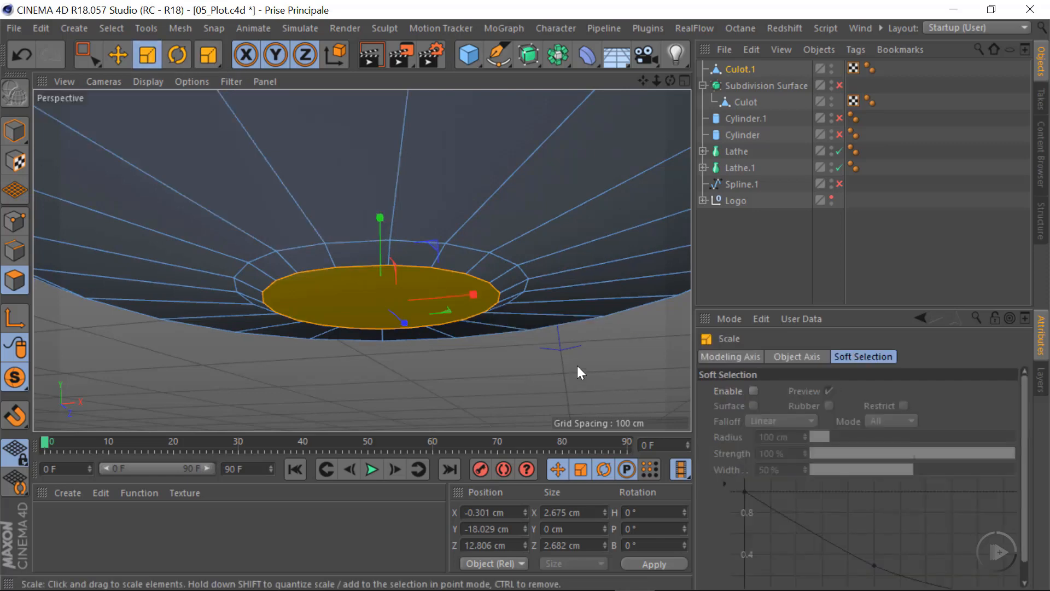
drag(576, 366, 543, 388)
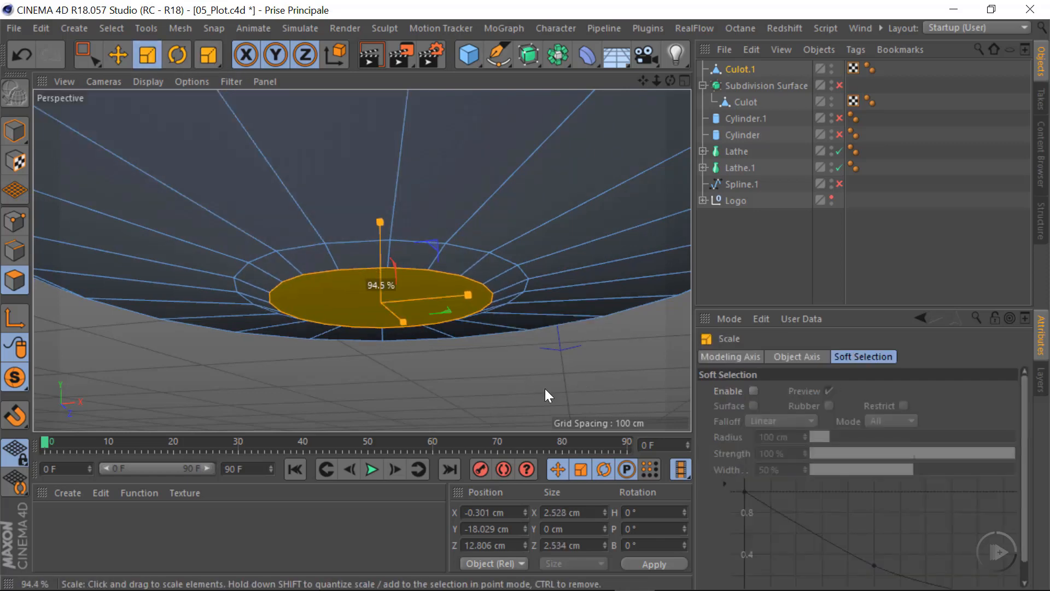
Step: Cut the innermost cap face across its middle between two opposite rim points with Line Cut, and enable Single Line
scroll(469, 307, up, 3)
alt+drag(396, 303, 370, 192)
alt+right_drag(375, 267, 306, 263)
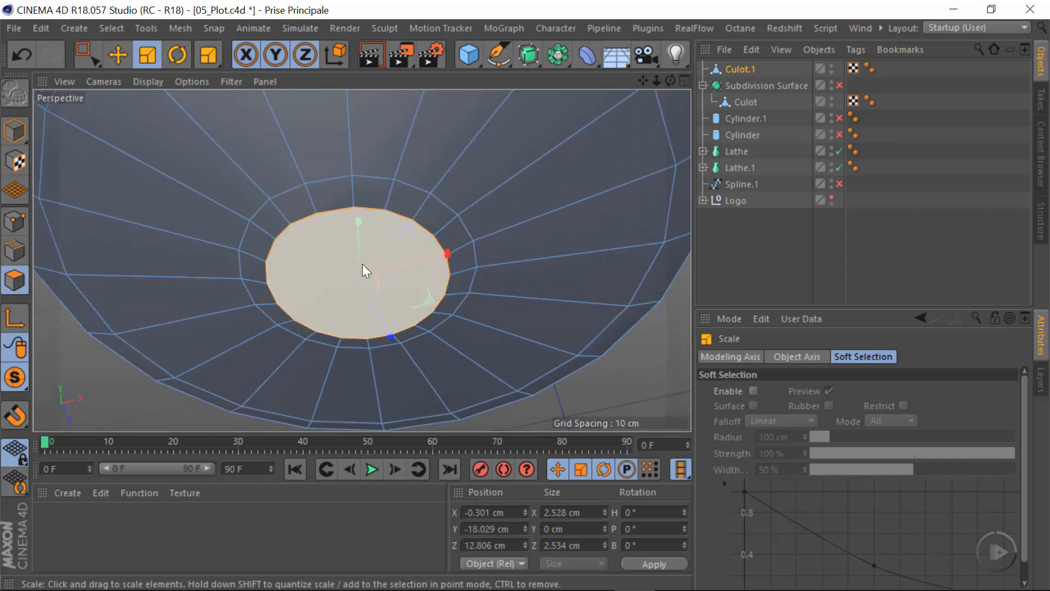
alt+drag(354, 273, 369, 214)
right_click(531, 284)
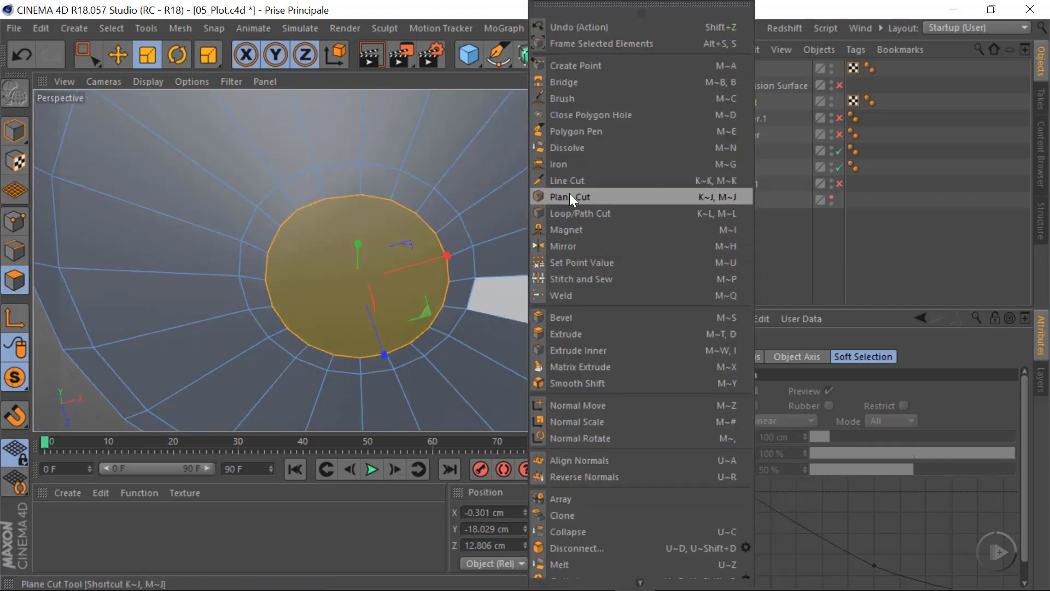
click(579, 181)
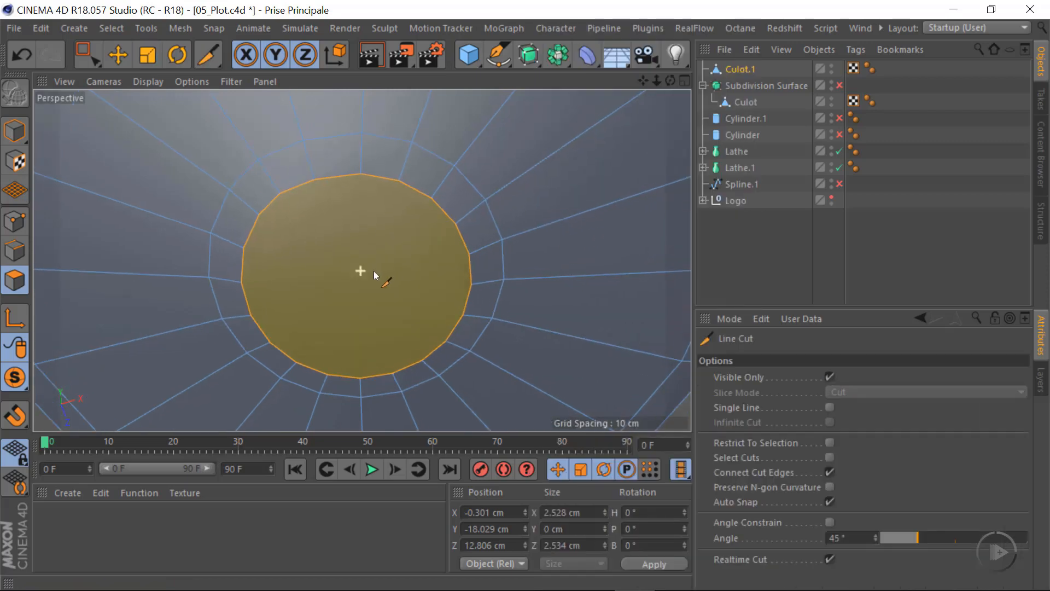
click(16, 224)
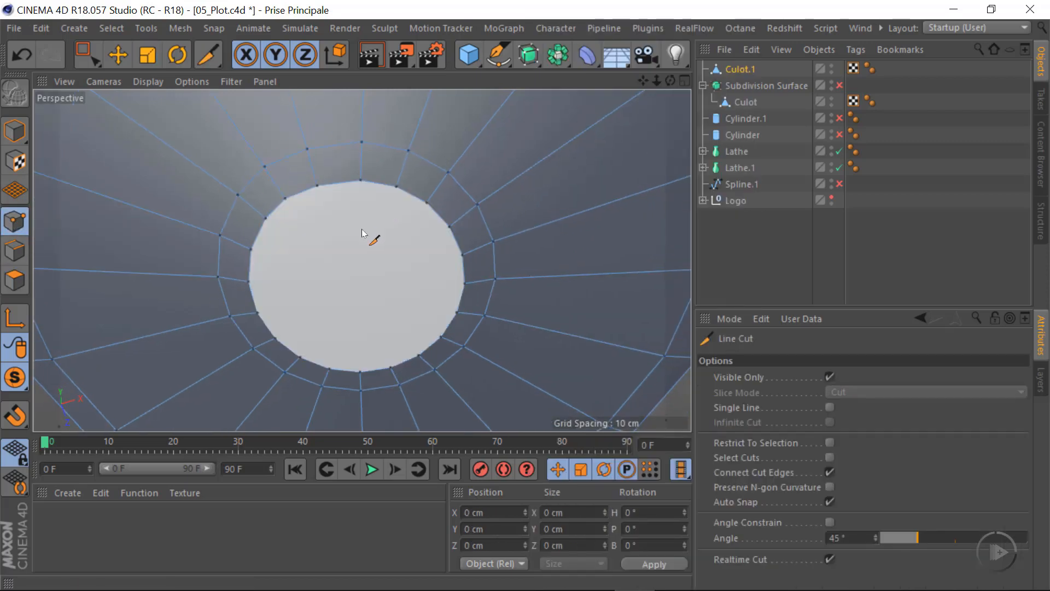
mouse_move(362, 233)
alt+mouse_down()
mouse_move(344, 270)
mouse_move(389, 244)
mouse_move(377, 241)
alt+mouse_up()
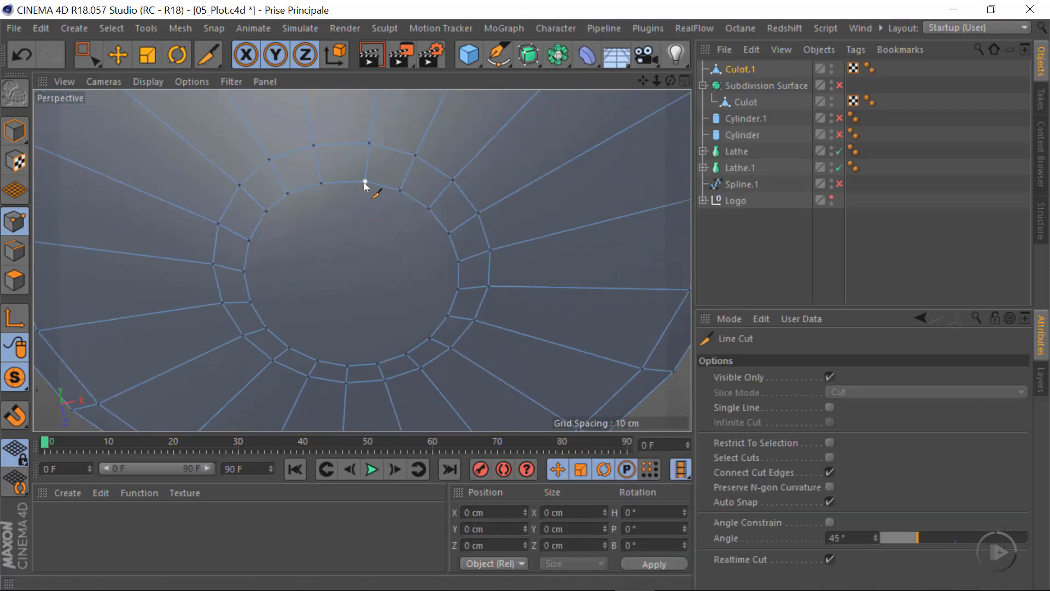
mouse_move(366, 182)
mouse_down()
mouse_move(366, 320)
mouse_move(348, 365)
mouse_up()
click(348, 366)
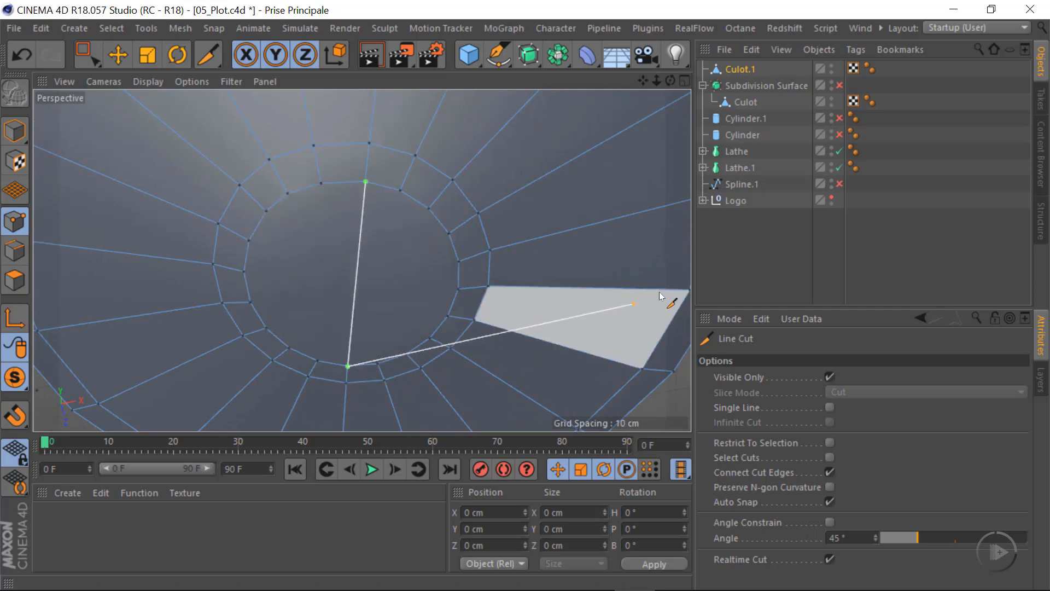
click(829, 407)
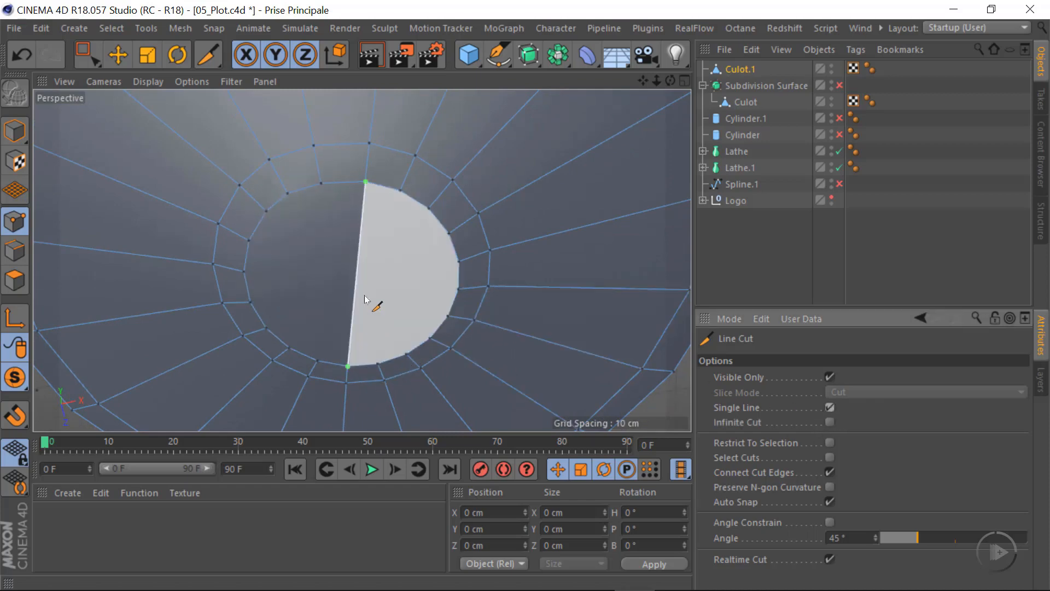
Step: Divide the cap face into a grid with two more lengthwise and five crosswise line cuts between opposite rim points
alt+drag(384, 234, 392, 205)
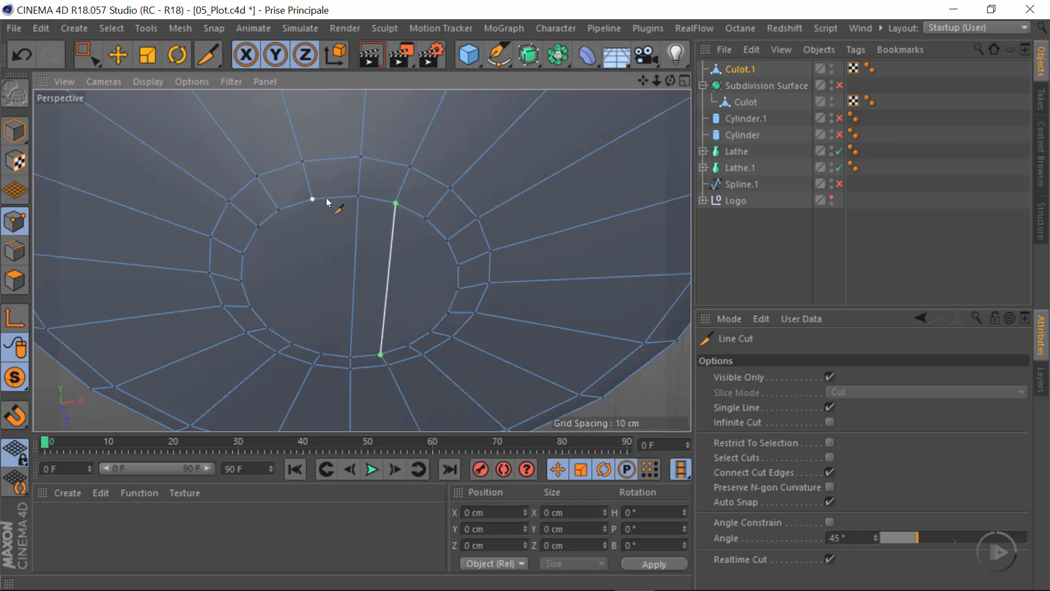
drag(315, 200, 321, 345)
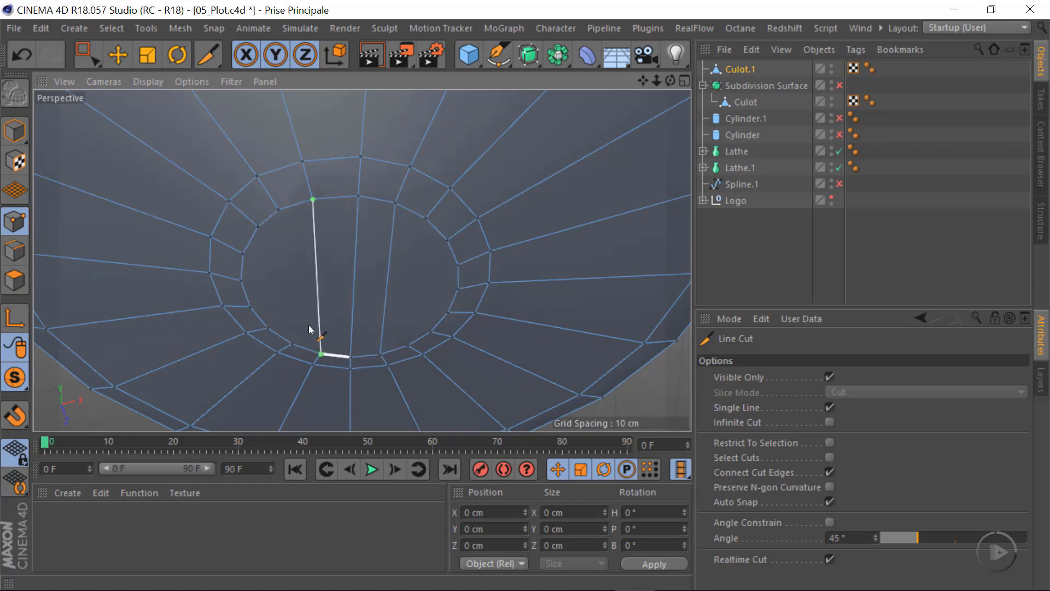
click(241, 282)
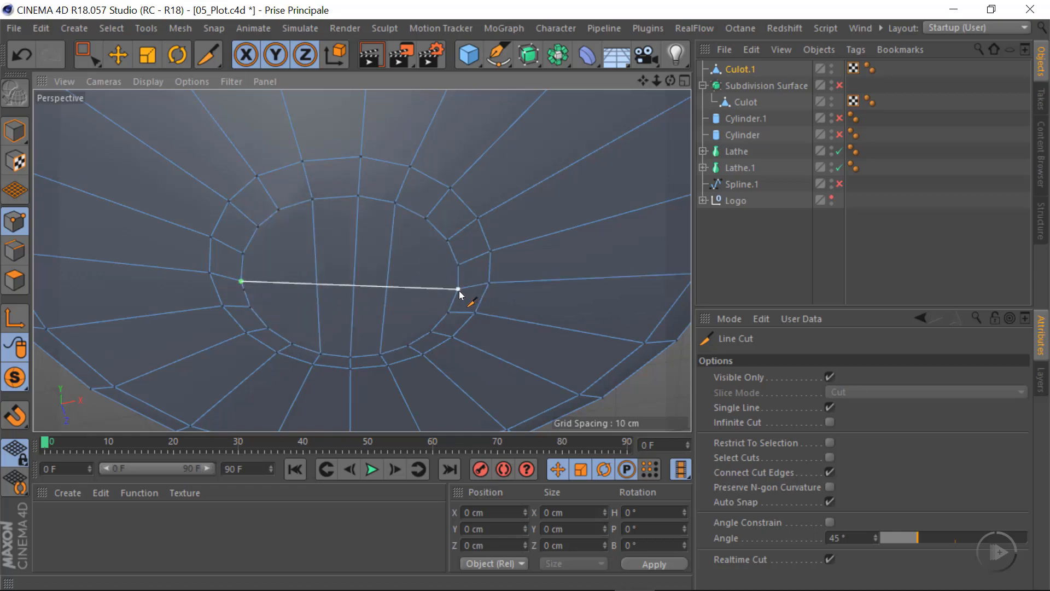
click(243, 253)
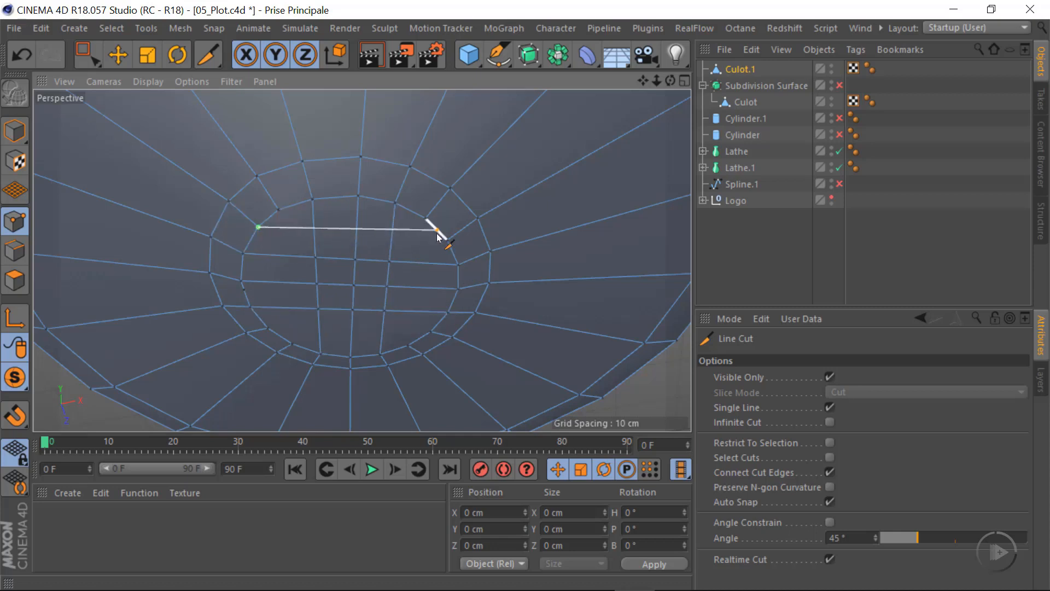
click(268, 327)
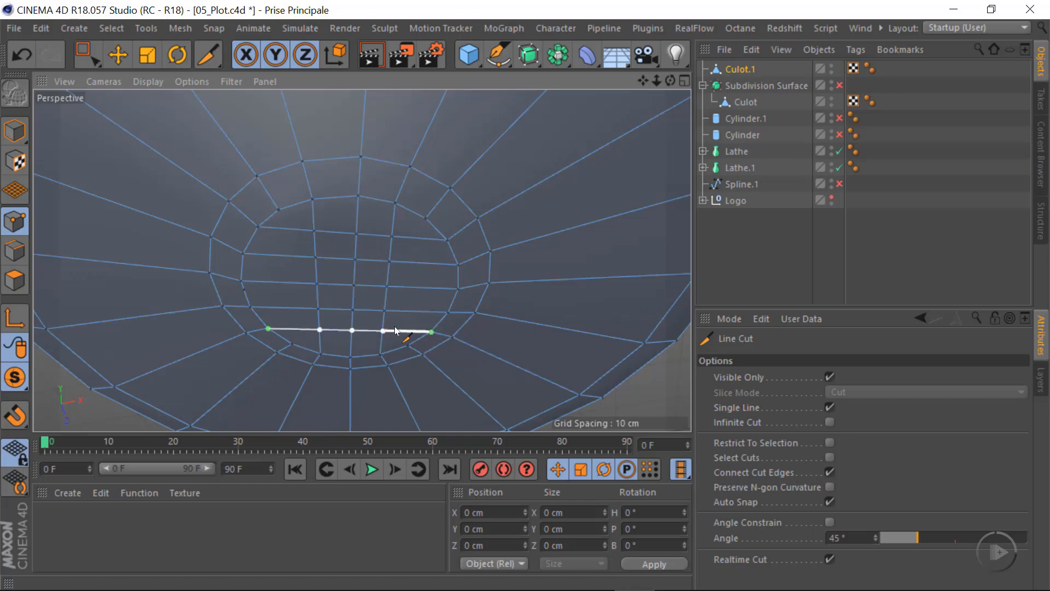
mouse_move(390, 320)
alt+mouse_down()
mouse_move(389, 254)
mouse_move(404, 320)
mouse_move(392, 288)
mouse_move(413, 288)
mouse_move(405, 306)
alt+mouse_up()
key(space)
Step: Remove the stray unconnected points around the Culot.1 ring with Optimize
mouse_move(398, 243)
alt+right_down()
mouse_move(366, 253)
mouse_move(406, 257)
alt+right_up()
alt+drag(321, 275, 321, 298)
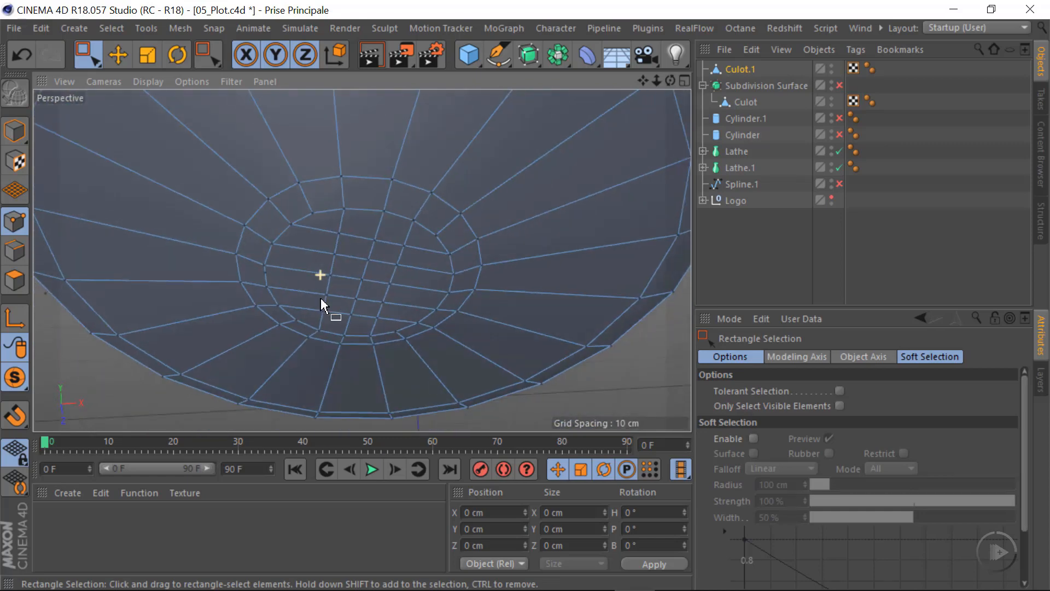
alt+right_drag(375, 284, 302, 303)
alt+drag(375, 253, 305, 376)
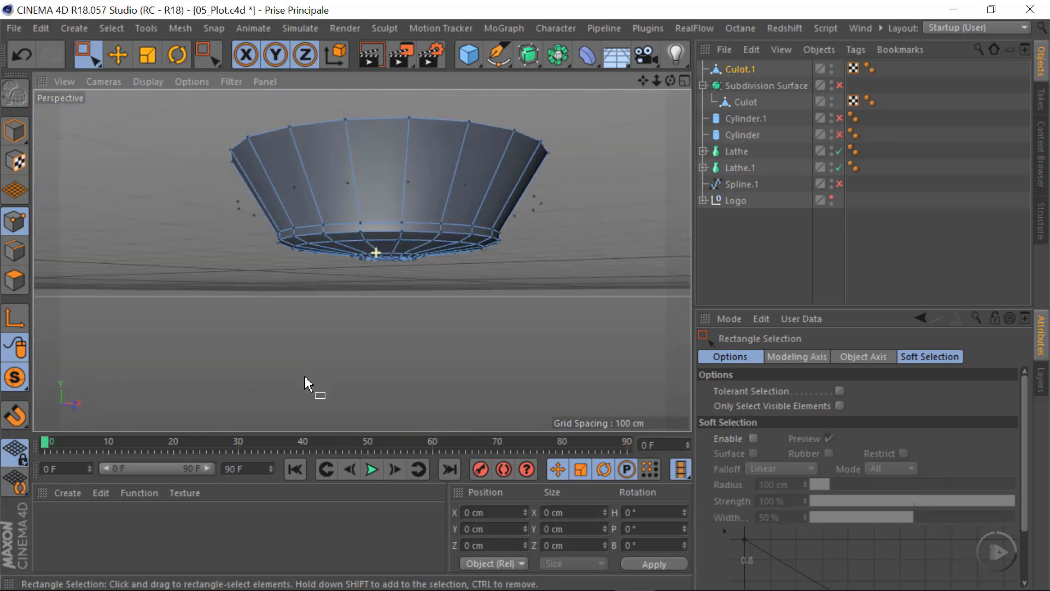
alt+right_drag(304, 376, 628, 181)
drag(625, 160, 638, 233)
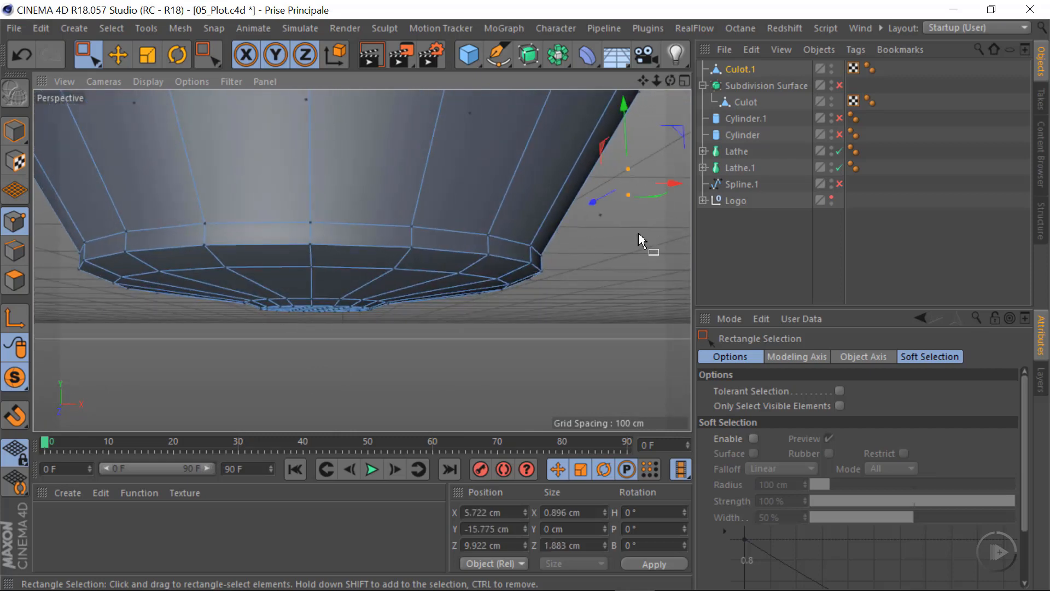
drag(589, 314, 589, 314)
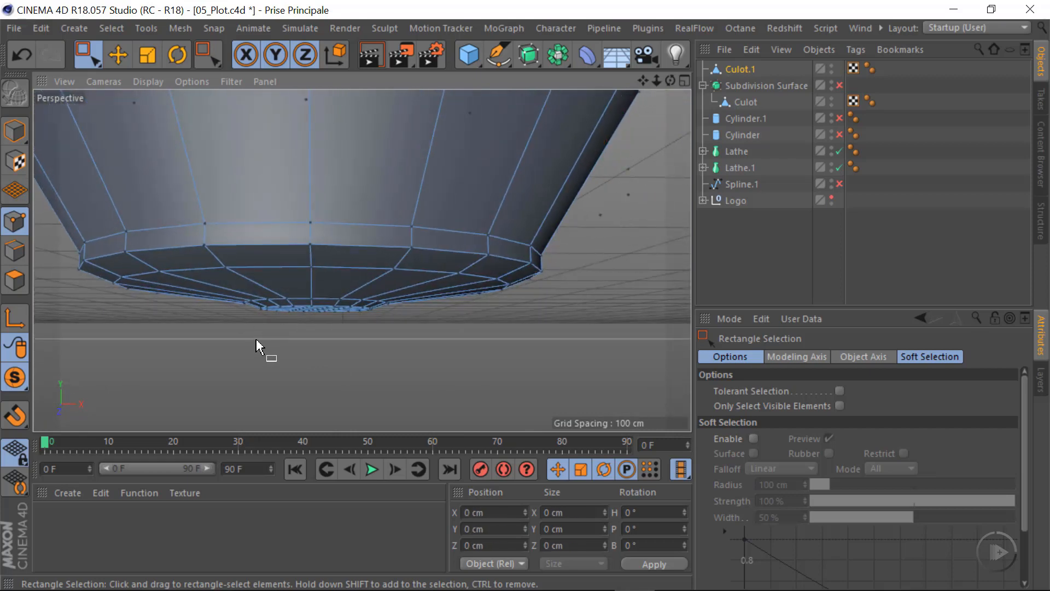
right_click(259, 335)
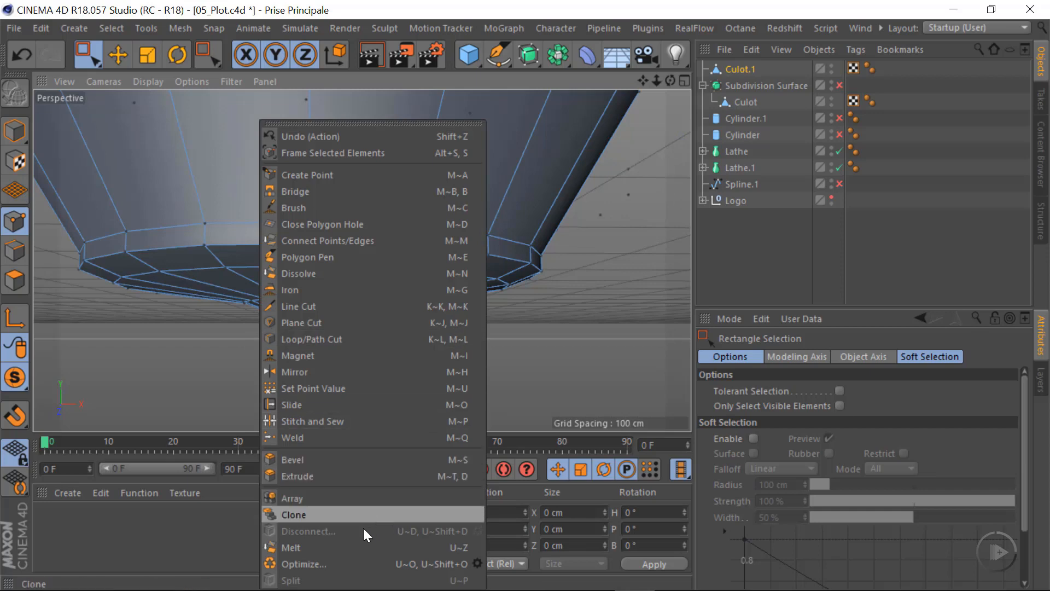
click(320, 563)
Step: Select the outer edge loop around the underside of the base and bevel it with an offset of about 0.147 cm
mouse_move(492, 248)
alt+mouse_down()
mouse_move(453, 289)
mouse_move(421, 182)
mouse_move(430, 327)
mouse_move(523, 400)
mouse_move(604, 365)
mouse_move(434, 313)
mouse_move(497, 239)
alt+mouse_up()
mouse_move(516, 225)
alt+right_down()
mouse_move(461, 231)
mouse_move(523, 223)
alt+right_up()
alt+drag(467, 251, 568, 183)
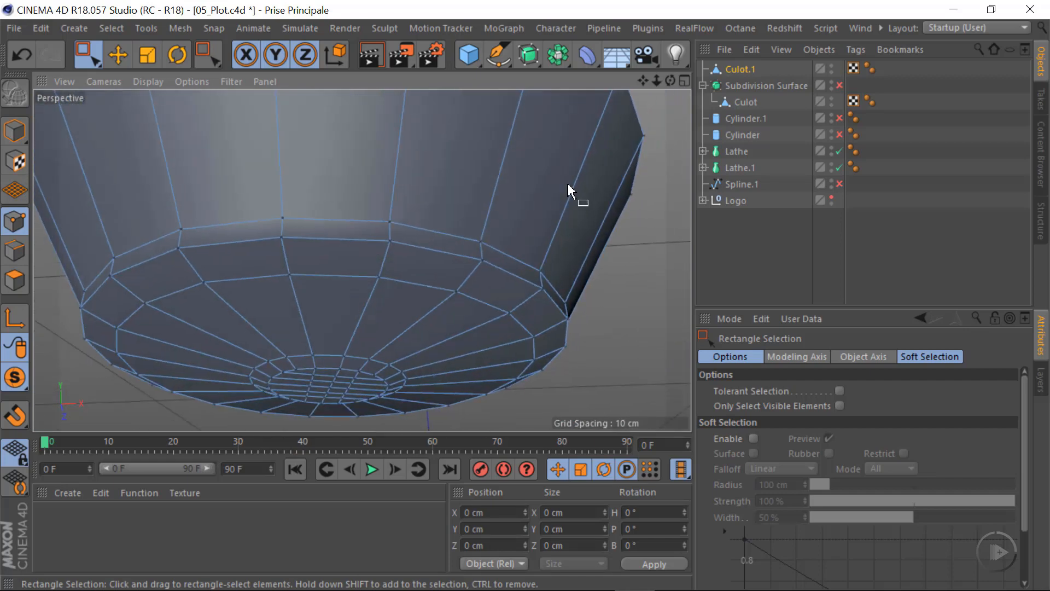
click(15, 251)
click(118, 55)
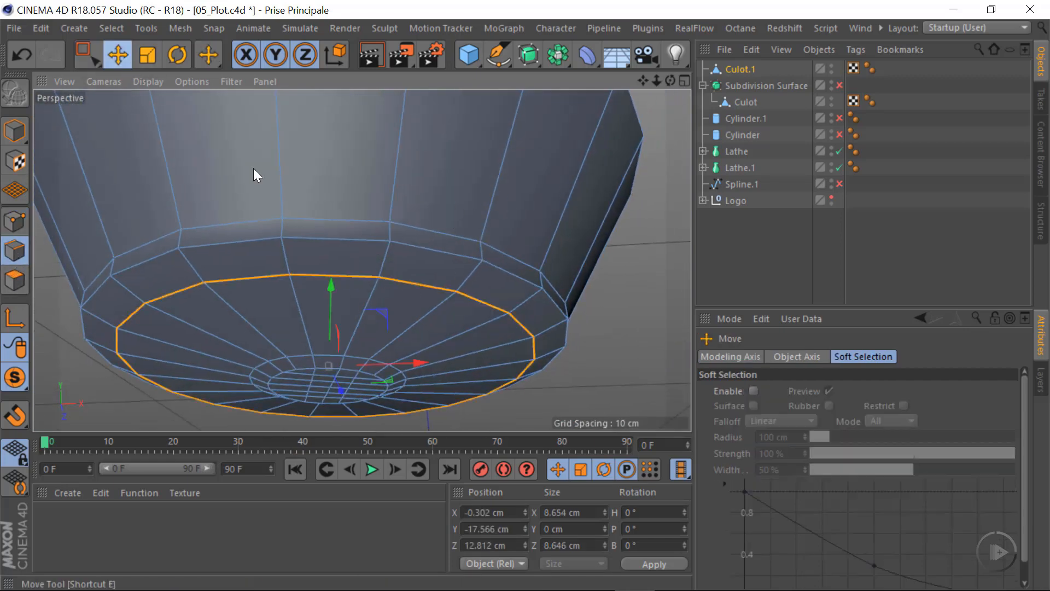
double_click(332, 241)
right_click(627, 304)
click(722, 469)
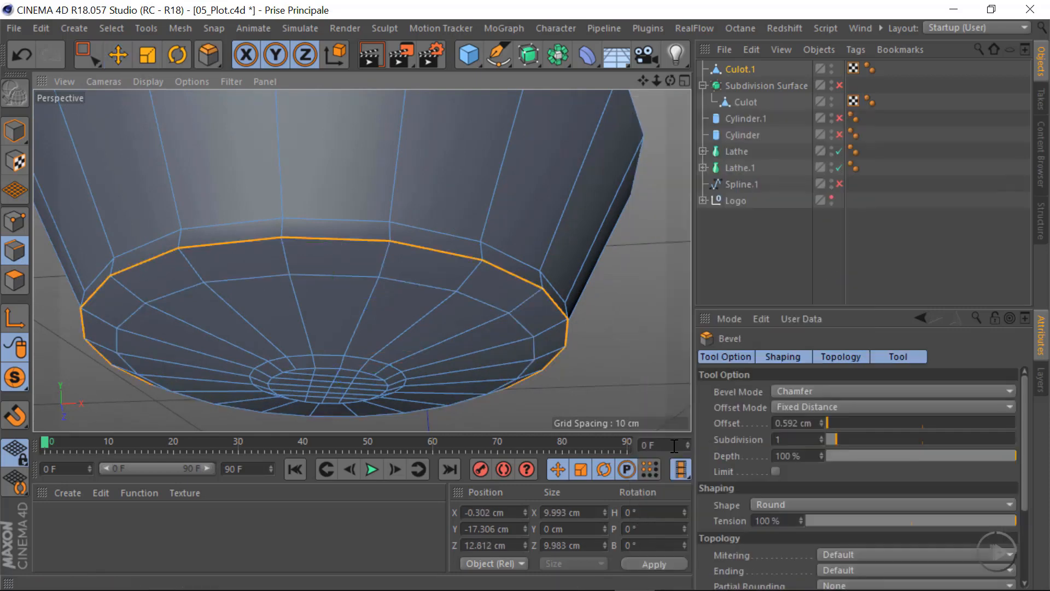
drag(635, 306, 611, 310)
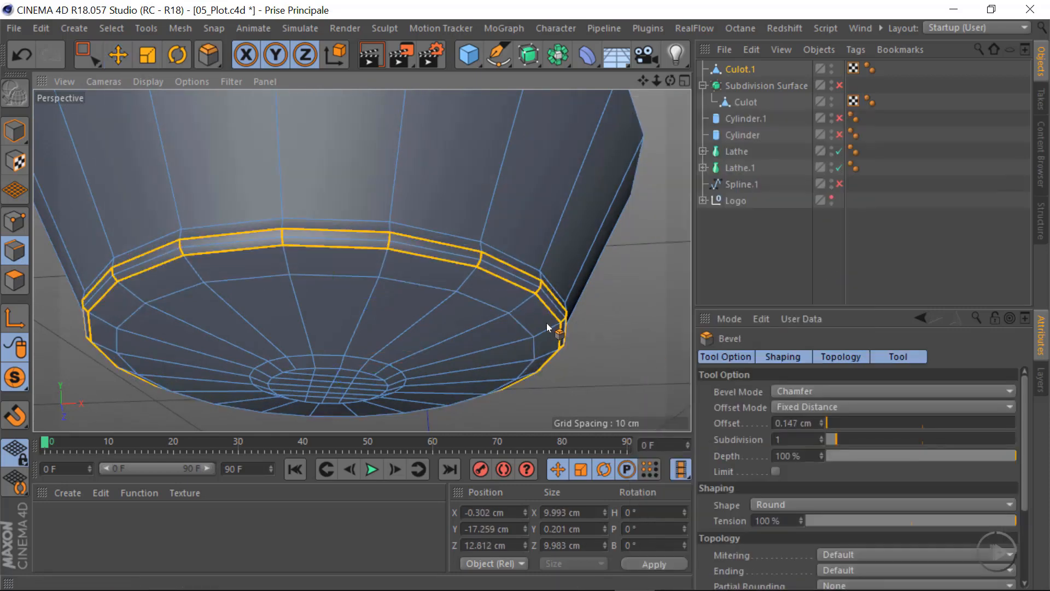
Step: Add loop cuts to the tapered wall at about 6.183% near its lower edge and about 54.253% around its middle
alt+drag(453, 298, 585, 287)
right_click(589, 287)
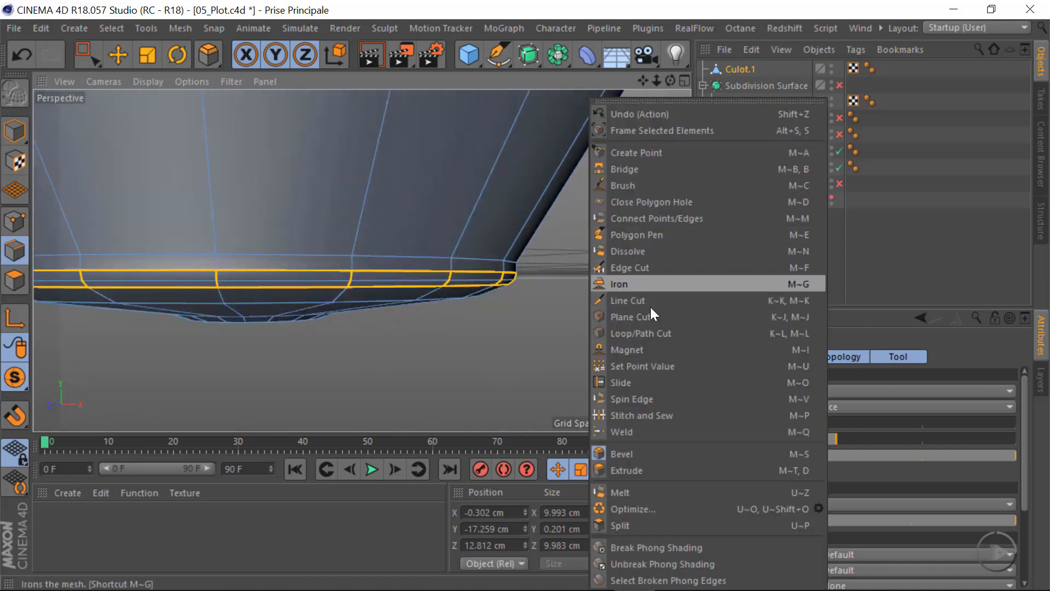
click(651, 333)
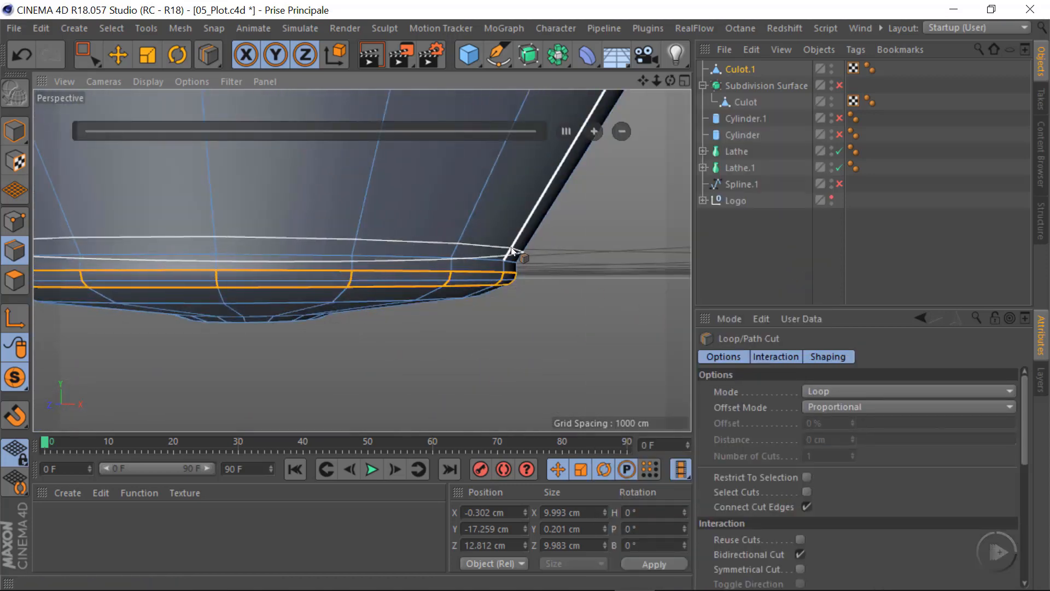
click(515, 249)
scroll(536, 266, down, 5)
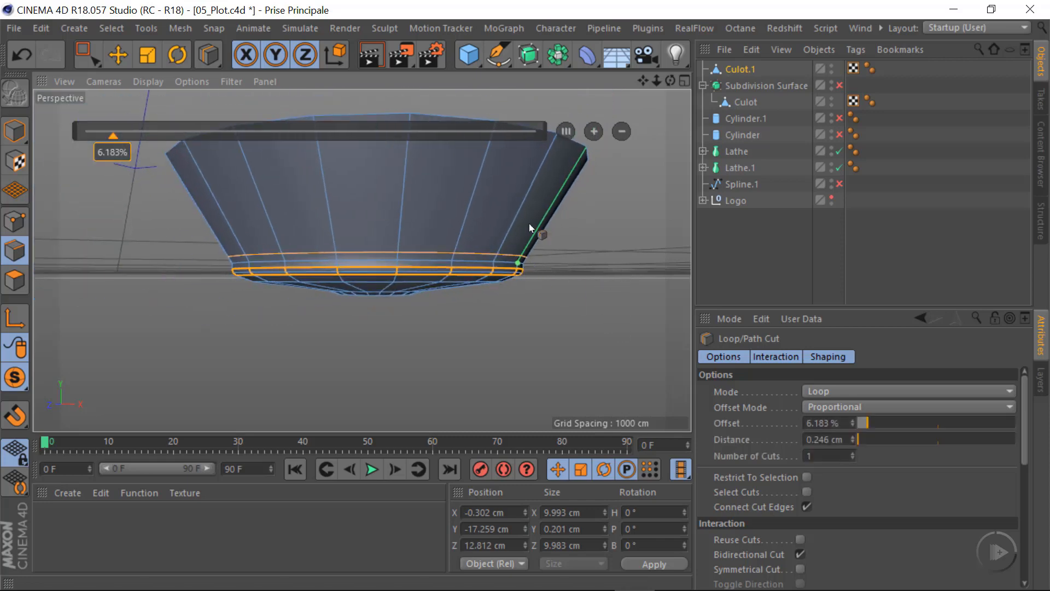
click(524, 203)
Step: Add a loop cut just below the upper rim of the tapered wall at about 92.296% and leave the cutting tool
middle_click(565, 325)
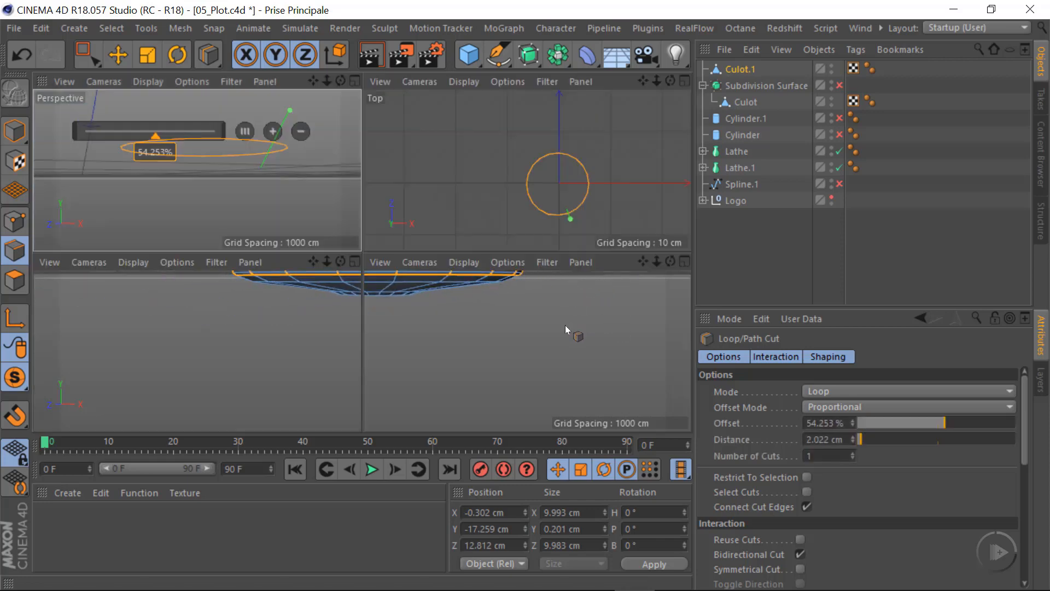
middle_click(612, 330)
alt+middle_drag(586, 288, 478, 369)
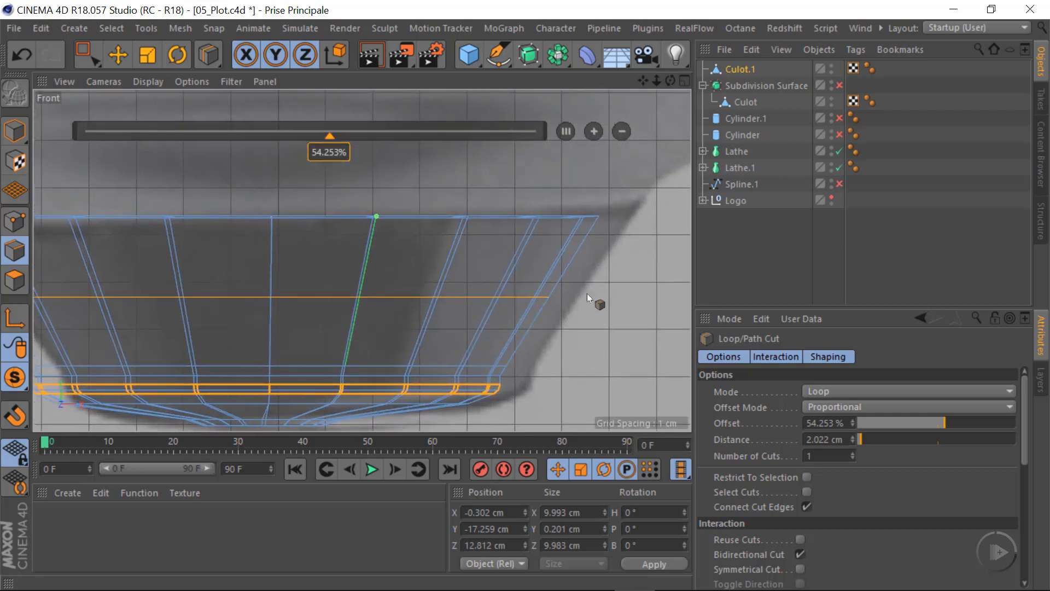
click(466, 222)
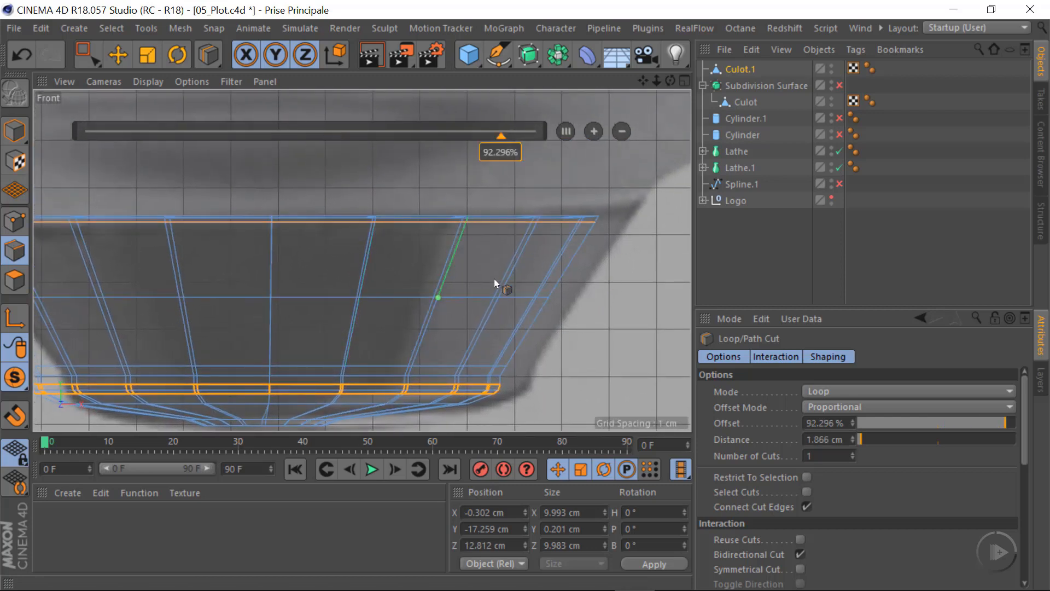
middle_click(603, 297)
middle_click(354, 174)
alt+drag(436, 151, 502, 244)
alt+middle_drag(326, 300, 353, 241)
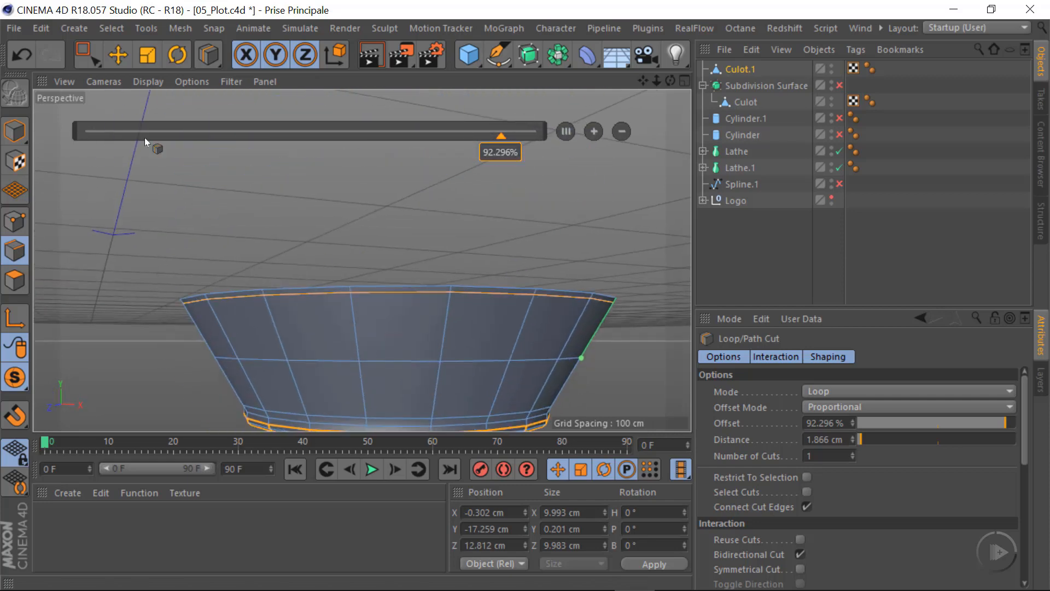
click(112, 51)
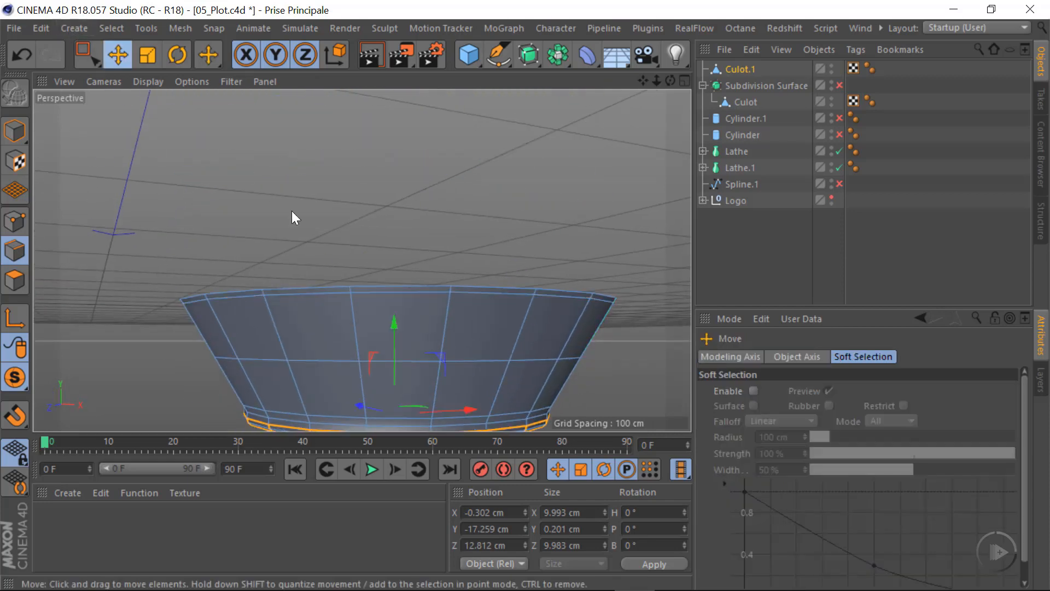
Step: Select the edge loop around the middle of the tapered wall and scale it outward to about 101%
double_click(337, 359)
click(146, 54)
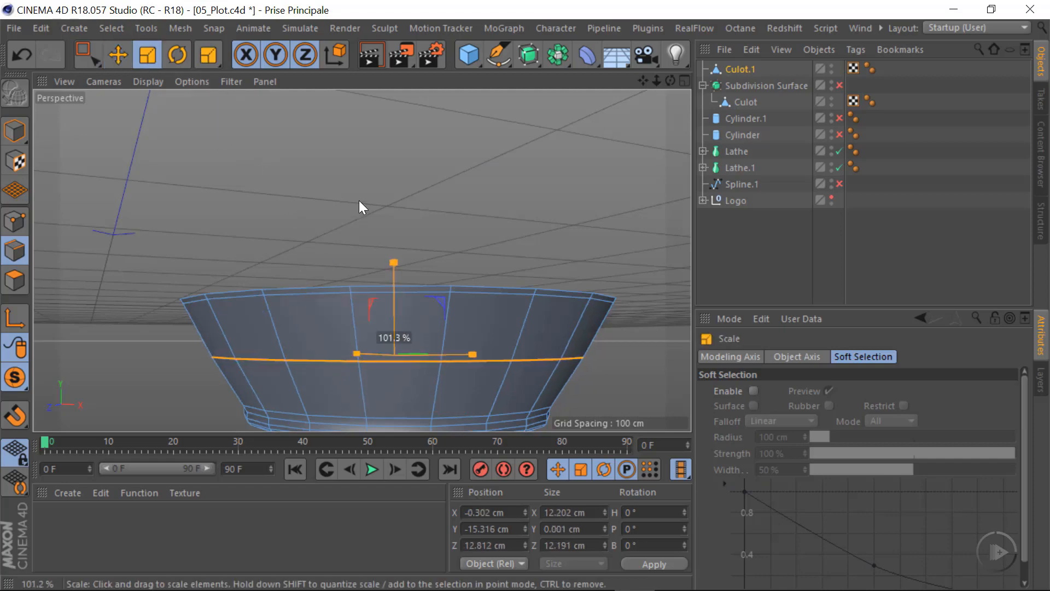
drag(358, 200, 356, 201)
Step: Add loop cuts across the thickness of the upper rim, one at about 68.752%, and clear the selection
alt+drag(495, 337, 536, 346)
alt+right_drag(559, 296, 590, 293)
alt+drag(590, 293, 604, 220)
right_click(603, 220)
click(660, 332)
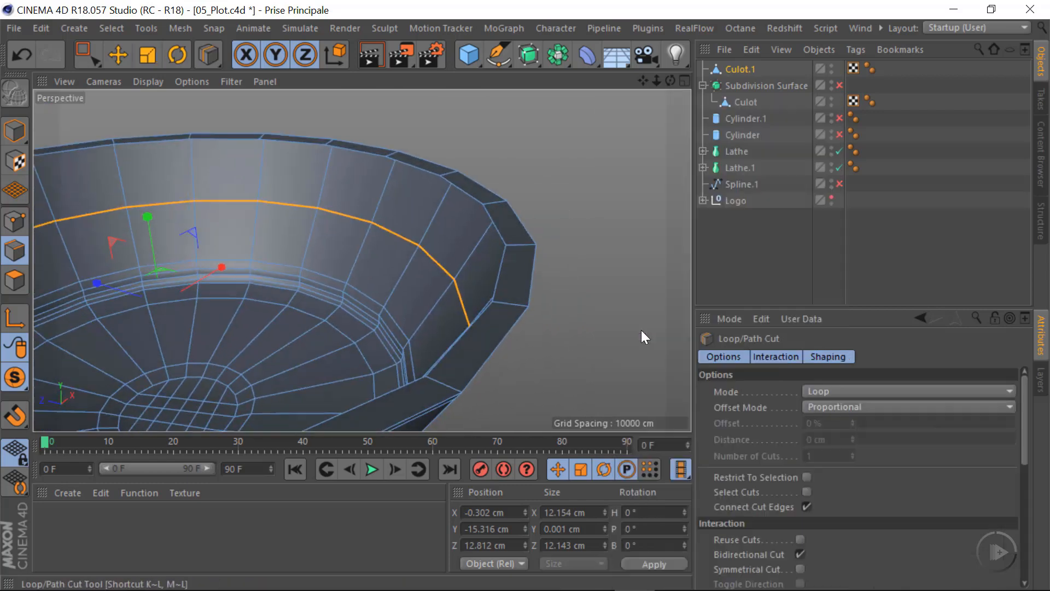
click(519, 313)
alt+drag(519, 312, 487, 310)
alt+drag(548, 328, 480, 298)
click(532, 327)
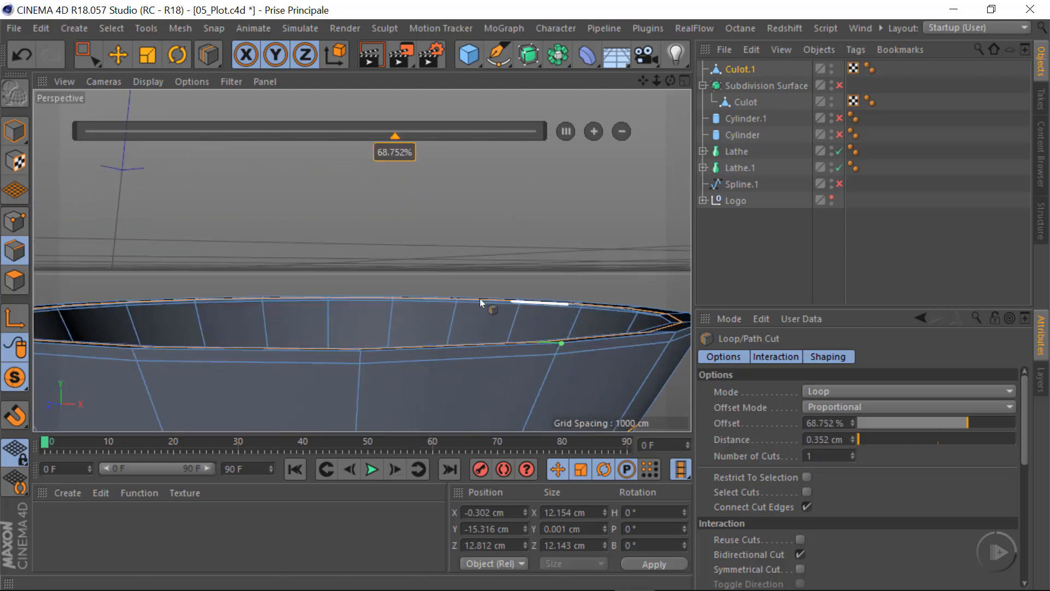
scroll(481, 298, down, 5)
key(space)
alt+right_drag(484, 307, 582, 301)
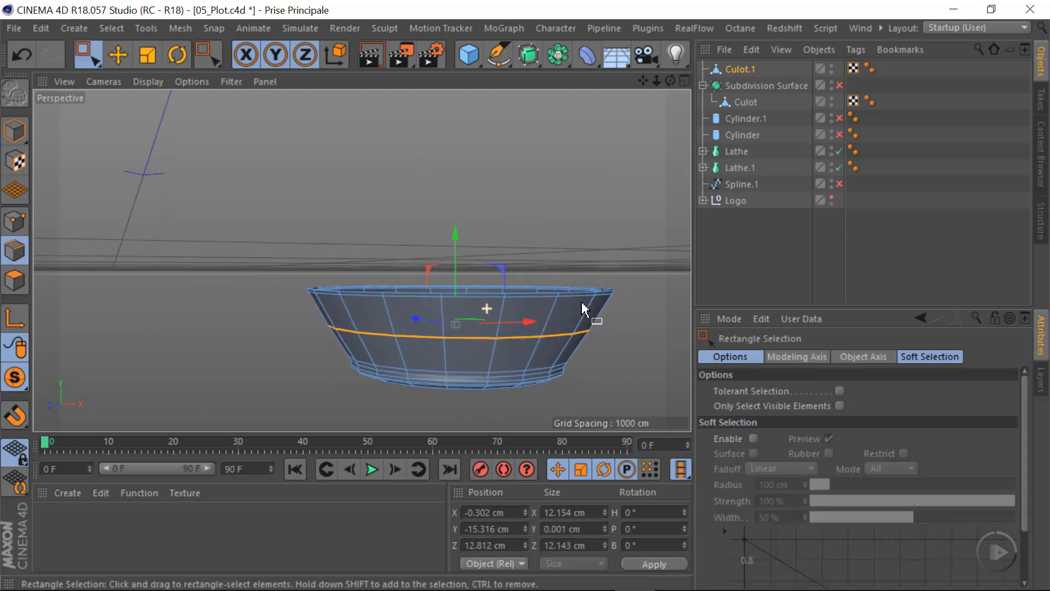
click(647, 242)
alt+middle_drag(577, 324, 435, 307)
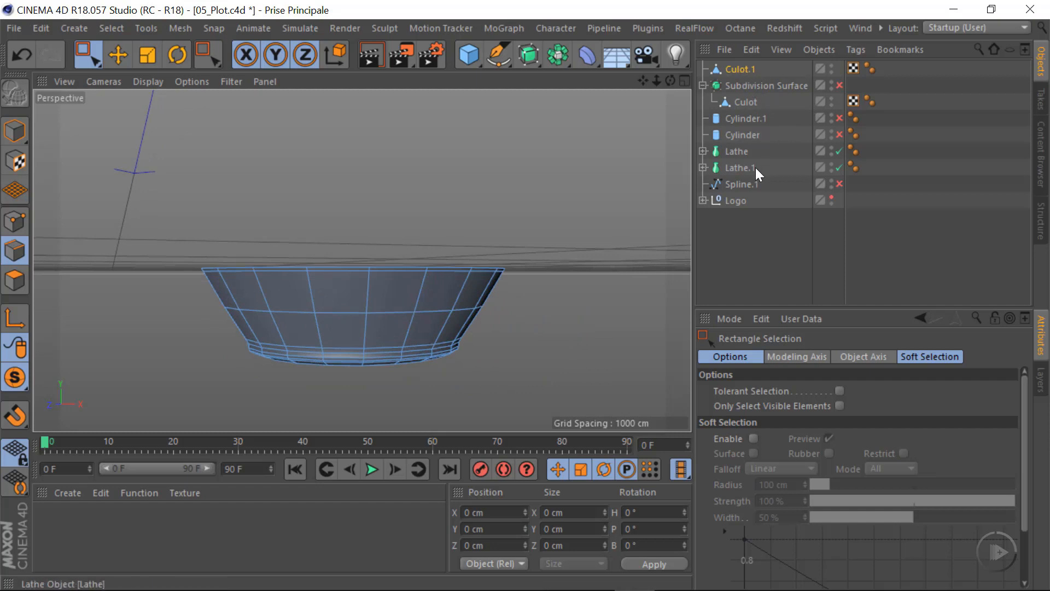
Step: Make Culot.1 a child of Culot inside the Subdivision Surface and rename it Plot
drag(742, 69, 748, 103)
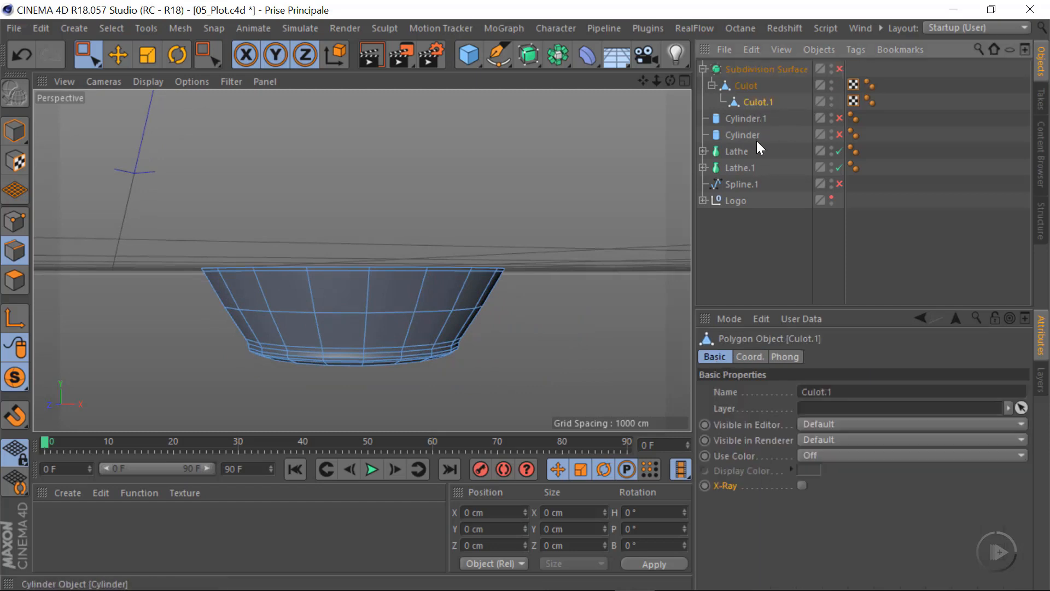
click(744, 83)
click(756, 101)
double_click(759, 102)
text(Pl)
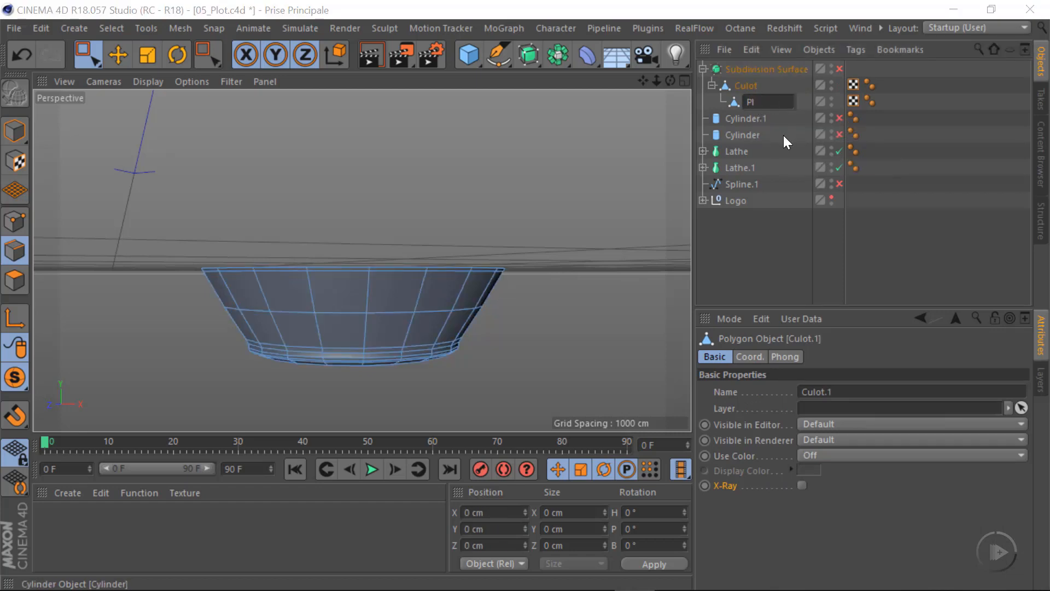
text(ot)
key(Return)
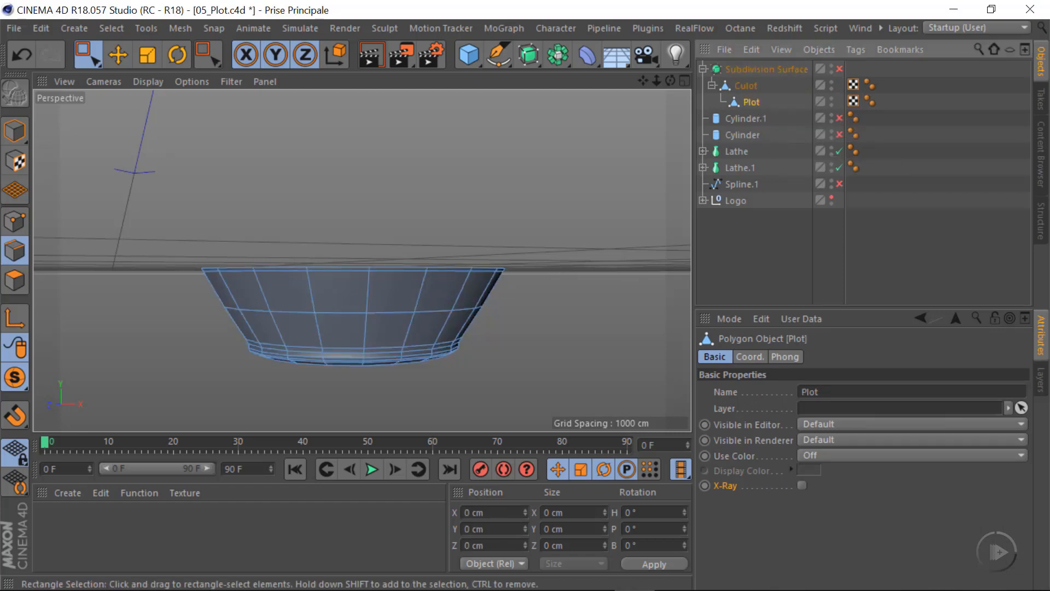
Step: Frame the Plot object and turn off viewport solo to show the whole threaded base
key(o)
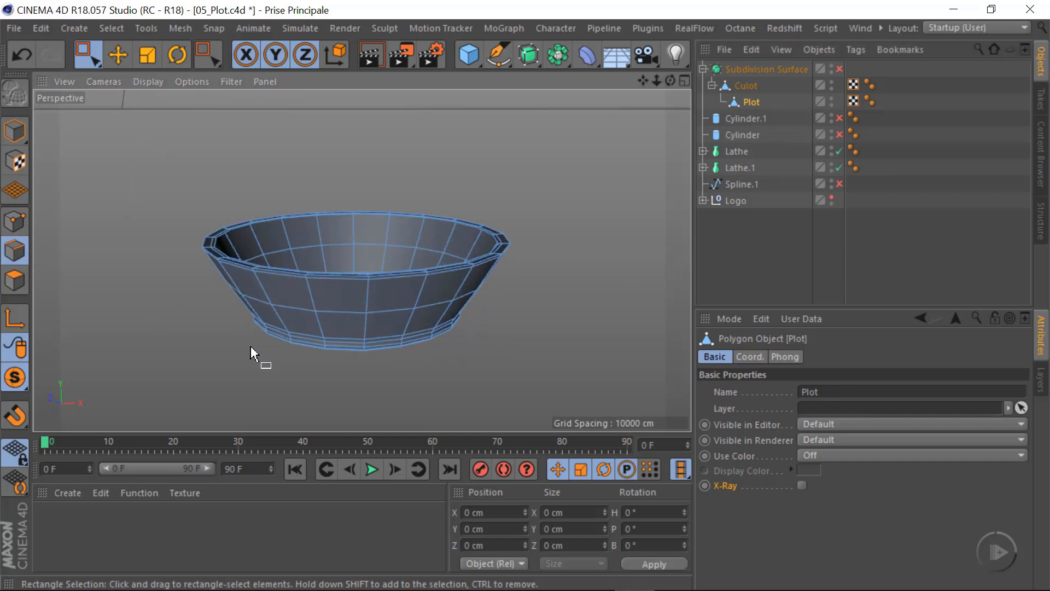
click(14, 378)
click(97, 399)
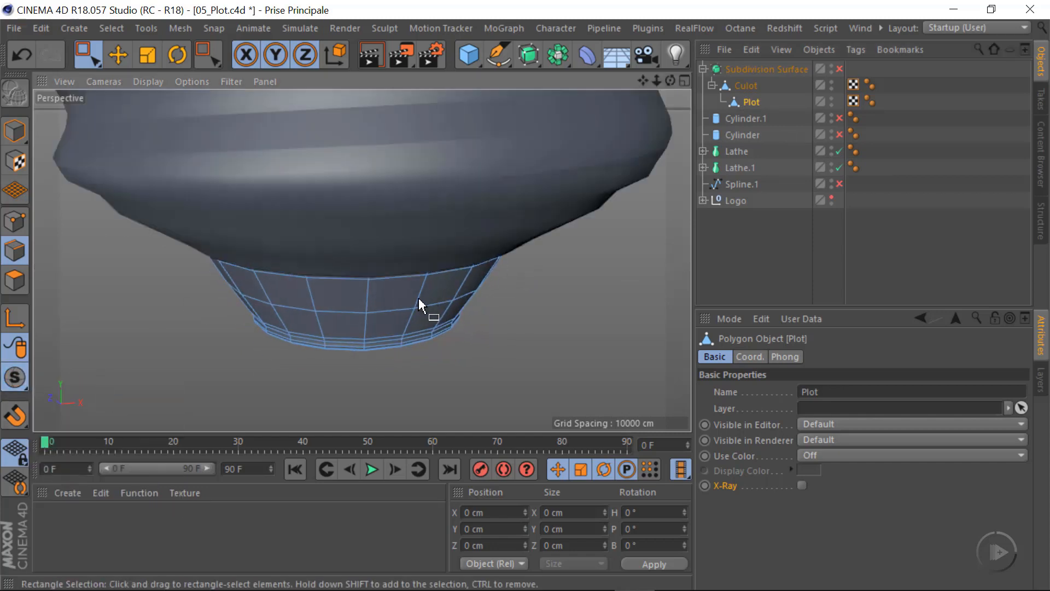
alt+drag(418, 298, 436, 268)
Step: Enable the Subdivision Surface, deselect everything in Model mode and examine the smoothed underside of the cap
click(839, 69)
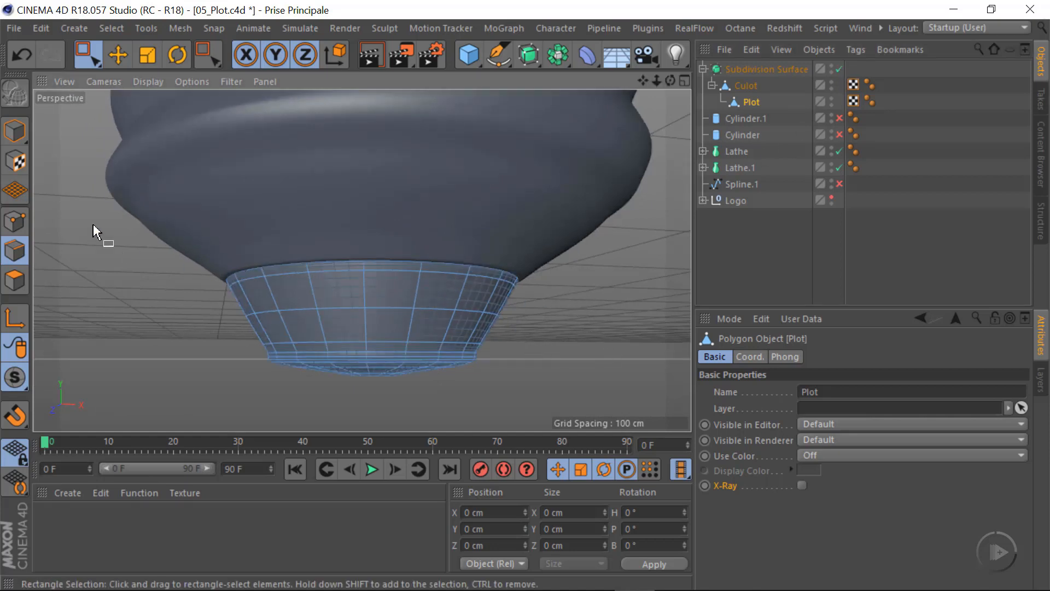
click(14, 131)
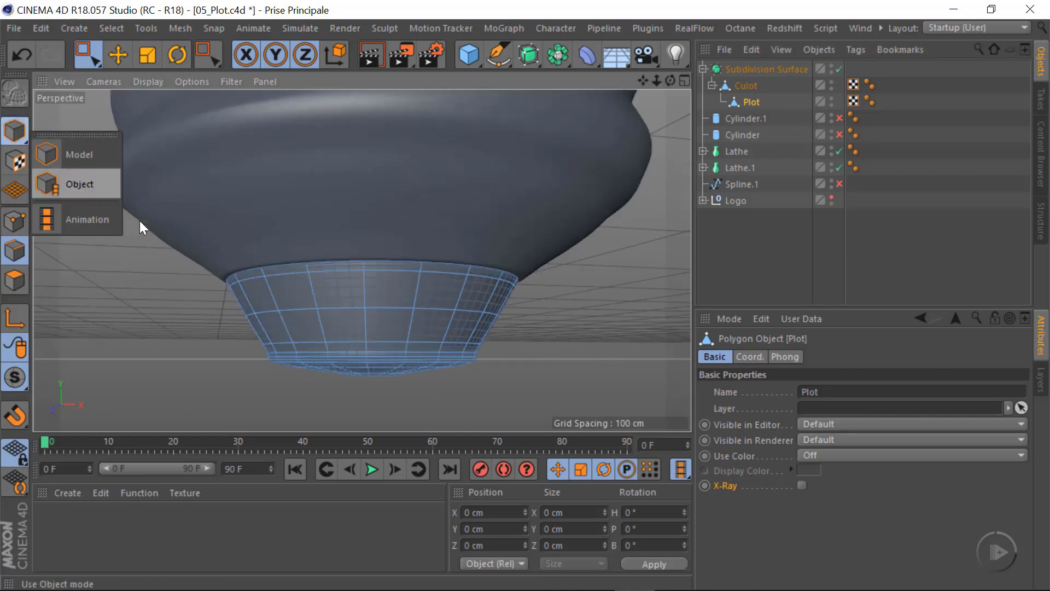
click(86, 154)
click(479, 342)
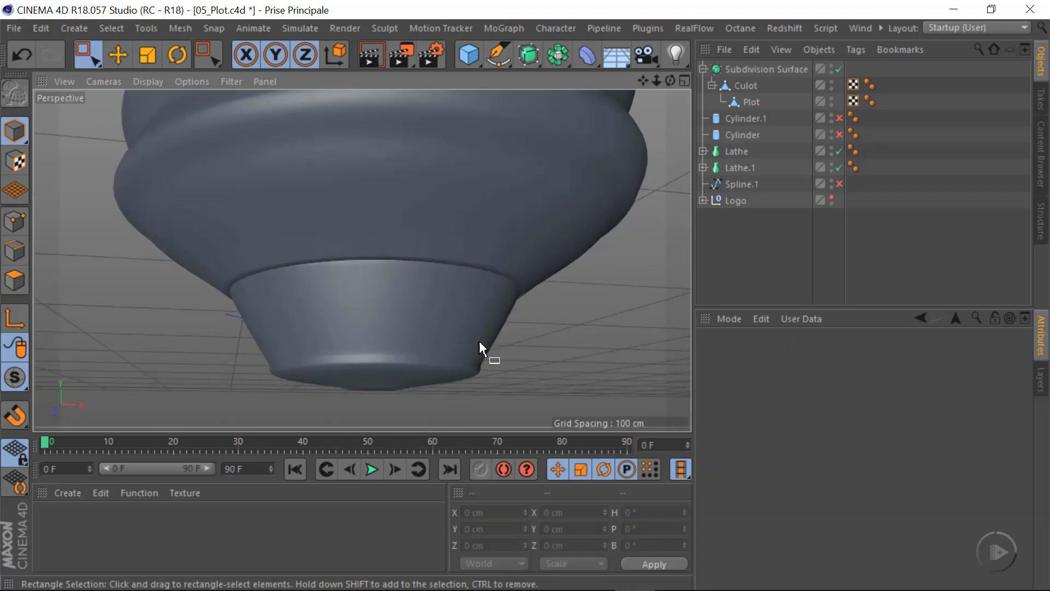
alt+drag(420, 333, 379, 353)
alt+right_drag(349, 365, 386, 376)
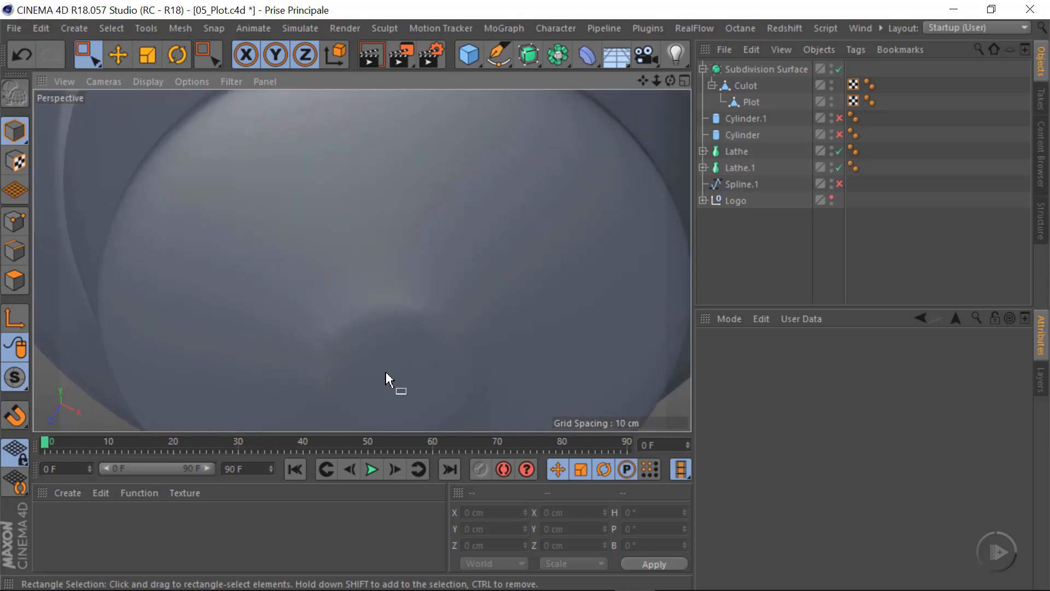
alt+drag(386, 375, 469, 236)
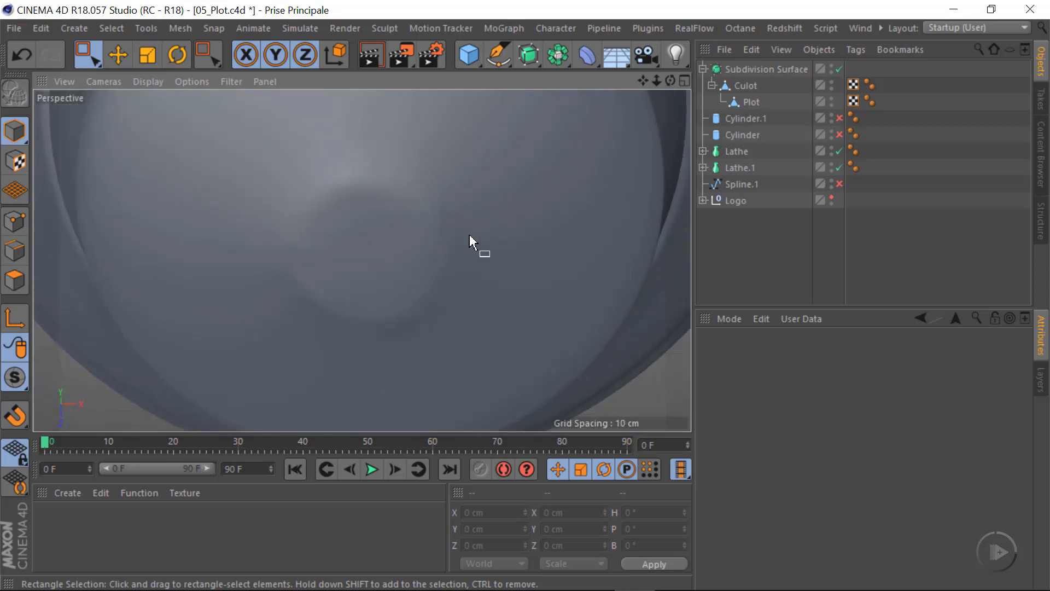
Step: Disable the Subdivision Surface and start editing the Plot object's points at the centre of its underside
click(838, 68)
click(746, 85)
click(750, 102)
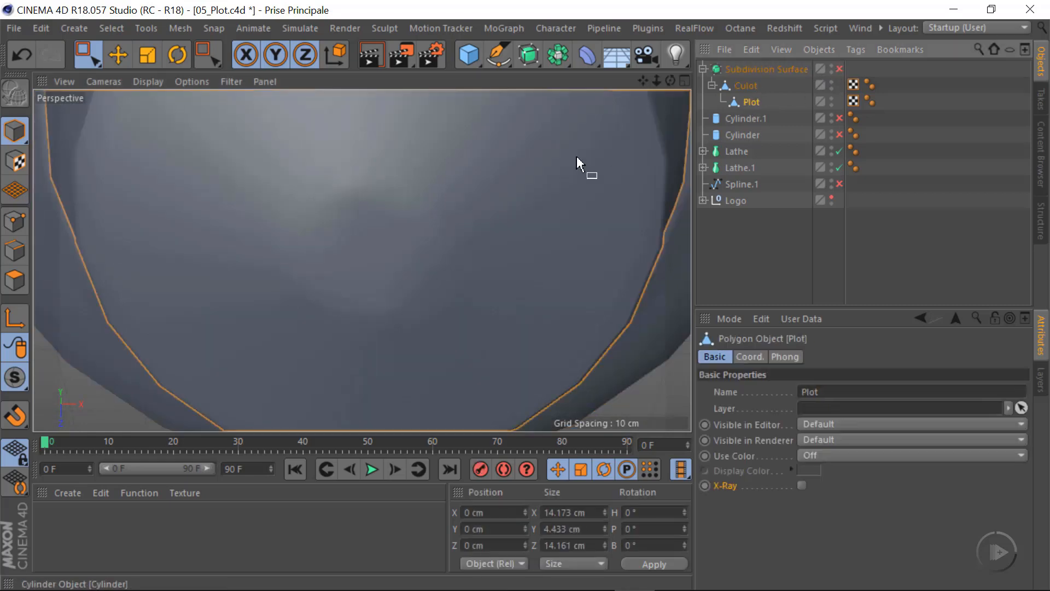
click(15, 222)
alt+drag(400, 258, 328, 274)
key(e)
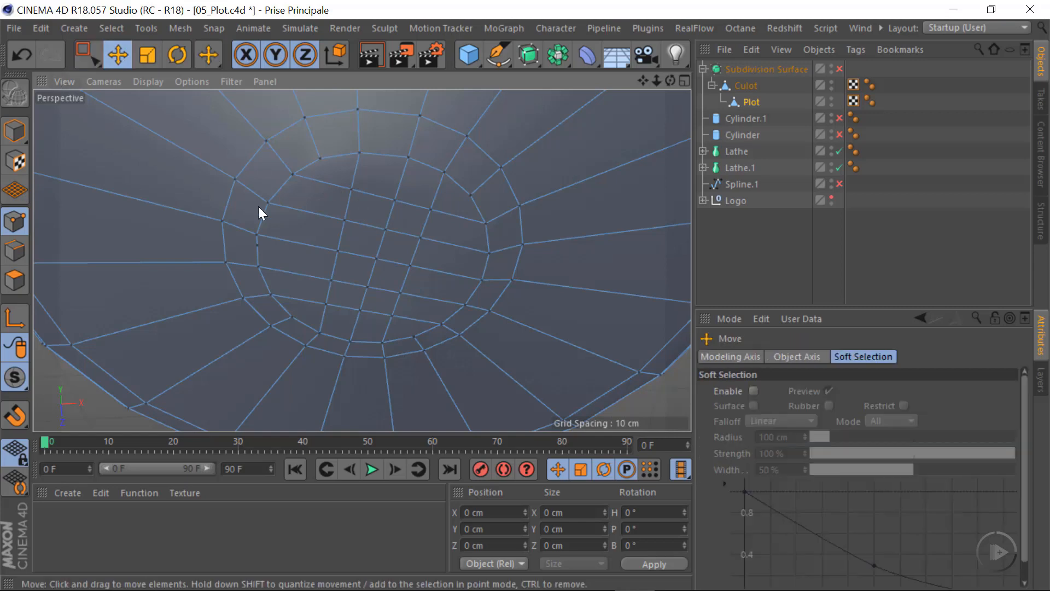
Step: Slide the points along one side of the cap's central grid outward to even out its quads
right_click(422, 255)
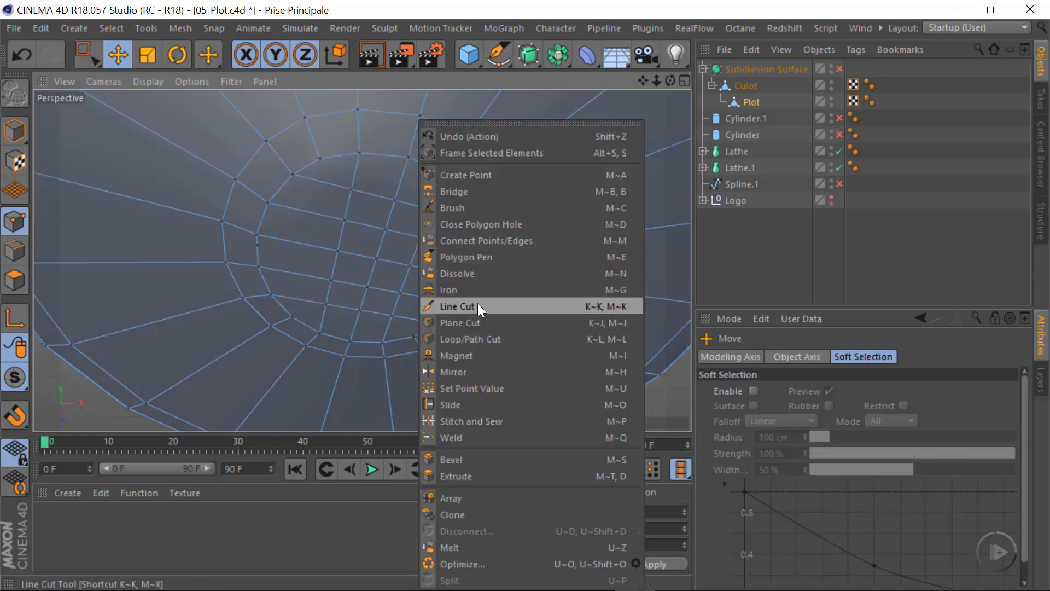
click(471, 404)
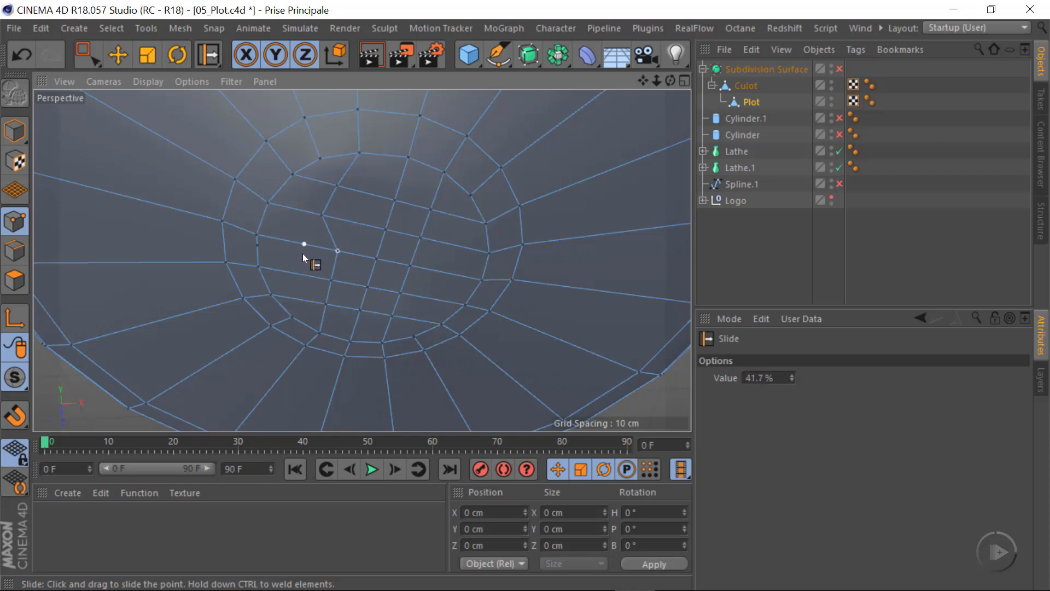
drag(300, 276, 336, 257)
scroll(395, 274, up, 8)
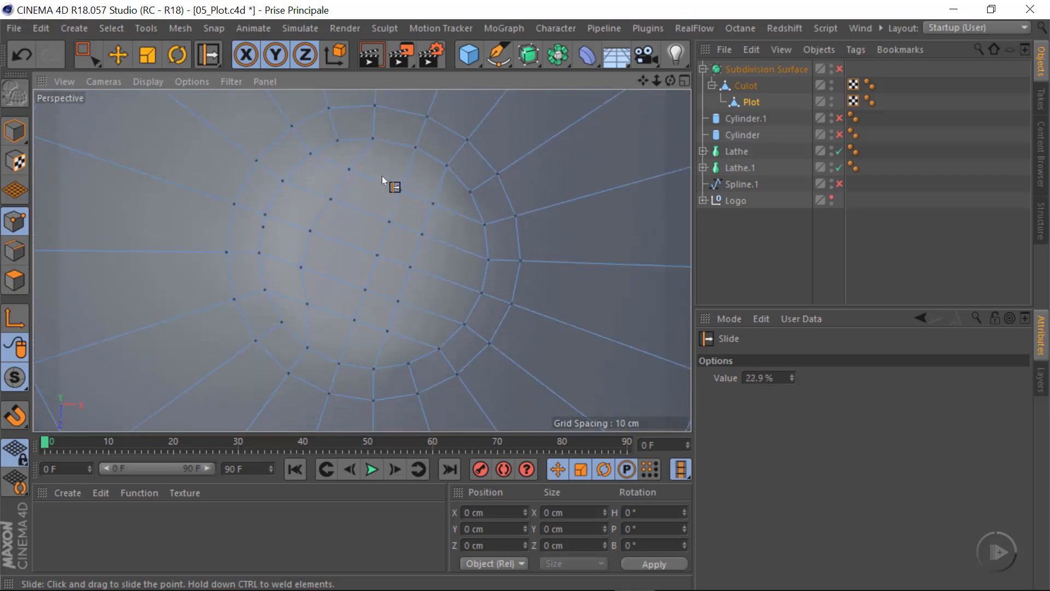
scroll(318, 353, down, 6)
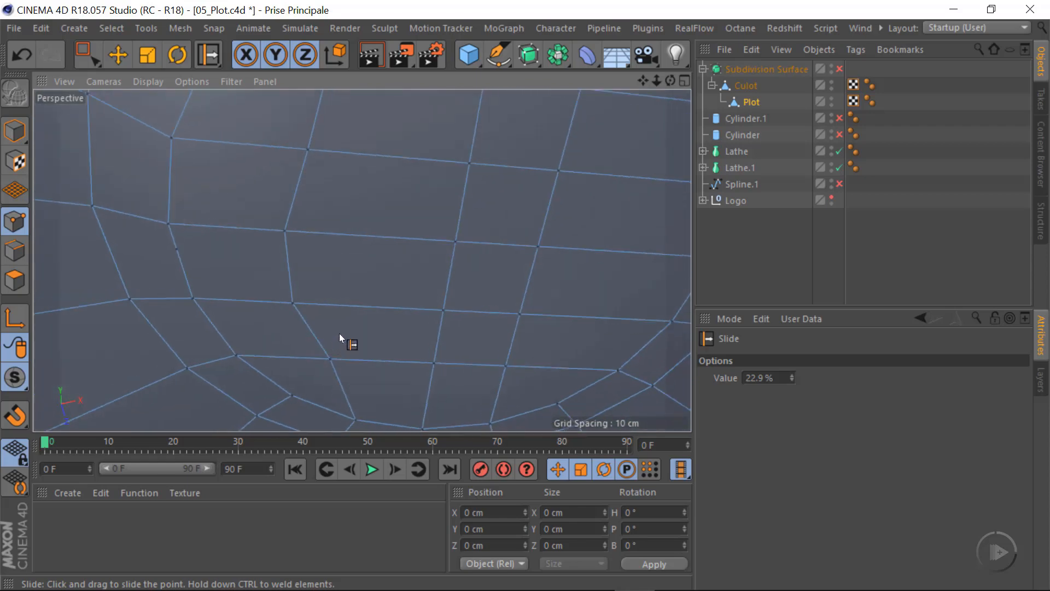
drag(327, 362, 343, 364)
alt+middle_drag(352, 198, 373, 291)
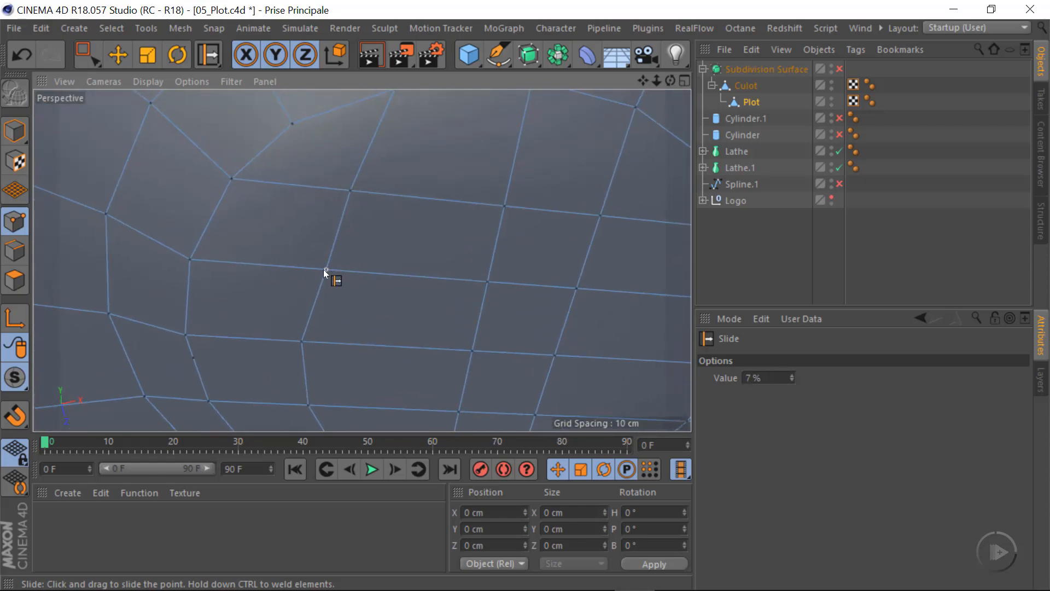
drag(325, 270, 318, 268)
alt+middle_drag(563, 253, 400, 184)
Step: Slide the points along the opposite side of the central grid outward to round its layout
drag(433, 148, 478, 148)
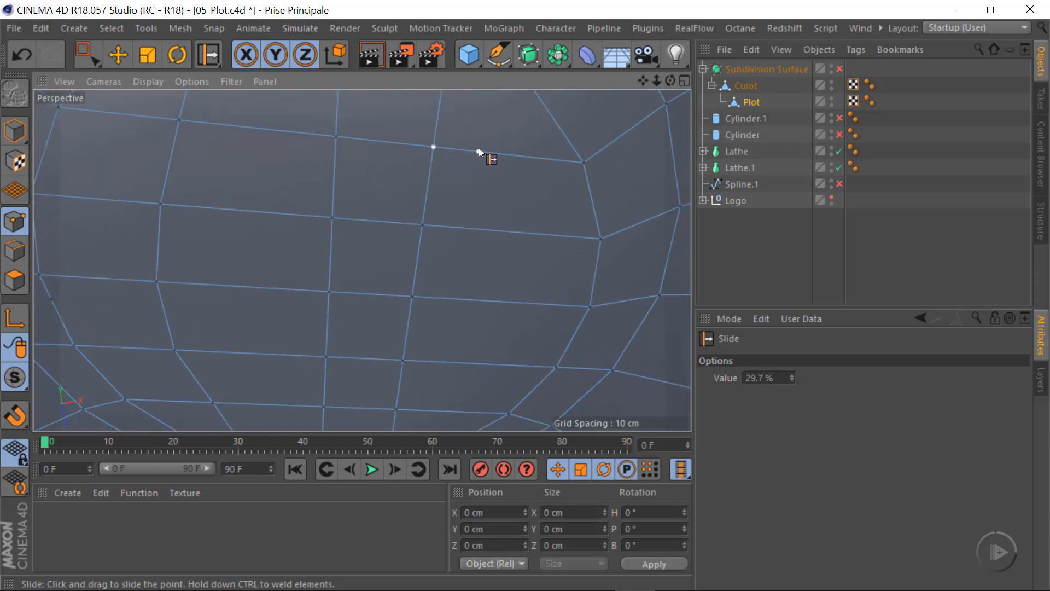
drag(421, 225, 494, 231)
drag(407, 301, 484, 304)
alt+drag(487, 343, 469, 260)
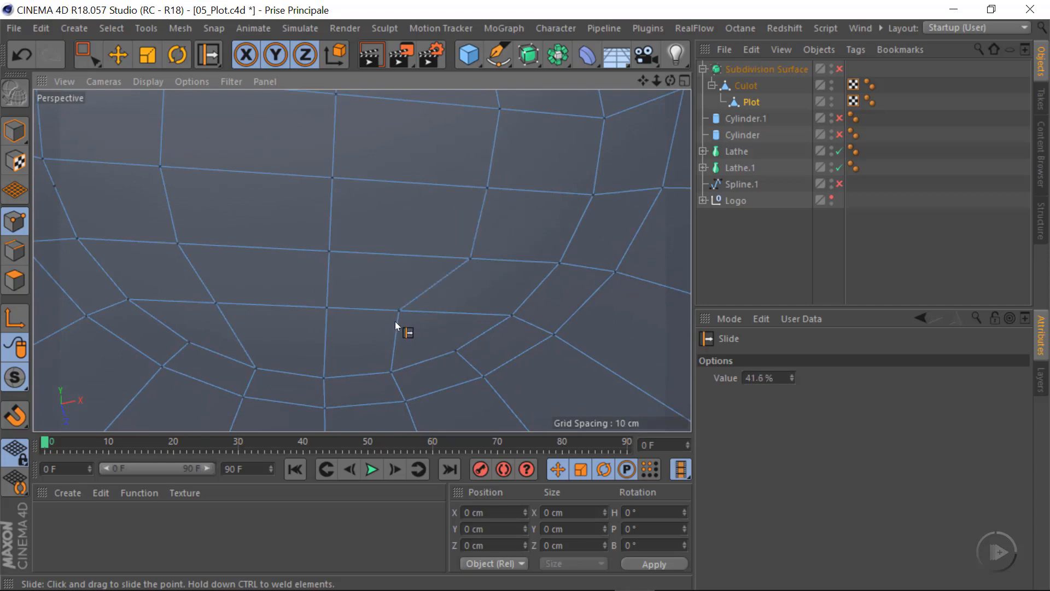
drag(398, 312, 422, 249)
drag(431, 192, 444, 212)
alt+drag(429, 277, 405, 306)
Step: Enable soft selection with a 1.3 cm radius and lower the cap's centre point to about Y -18.114 cm
click(111, 58)
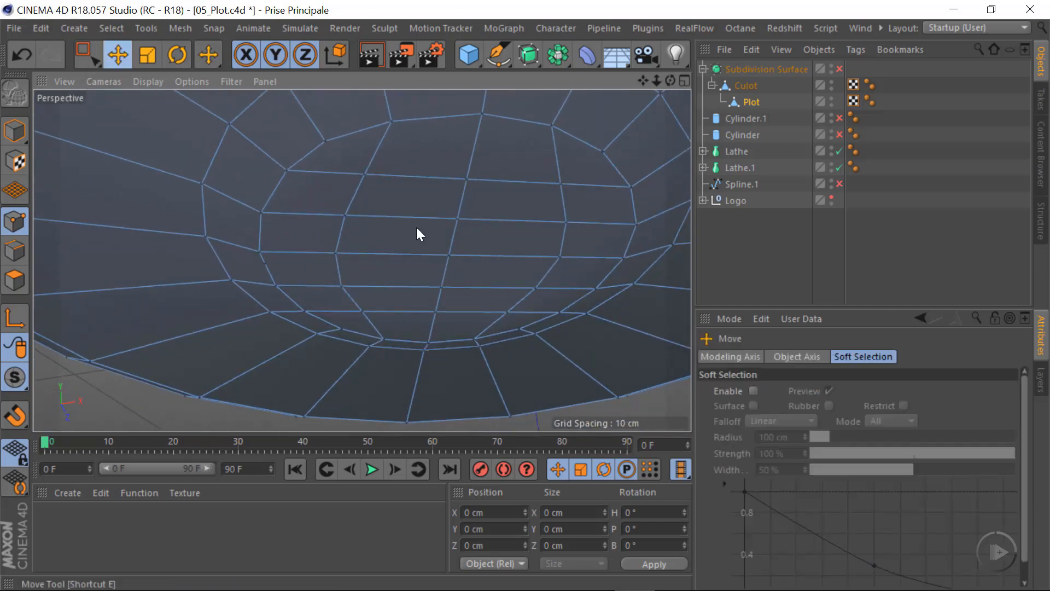
click(450, 255)
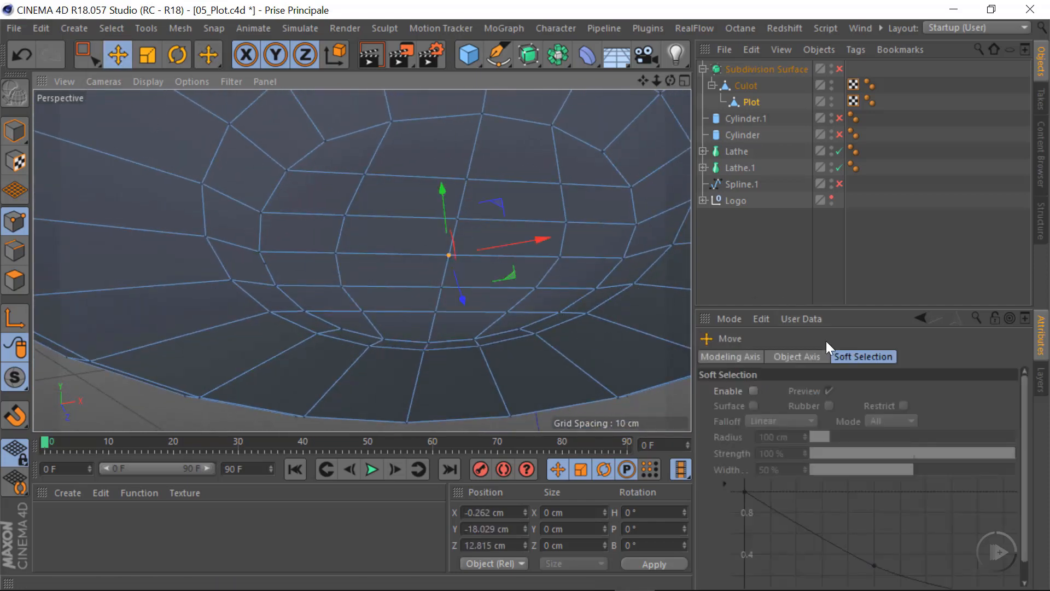
click(753, 390)
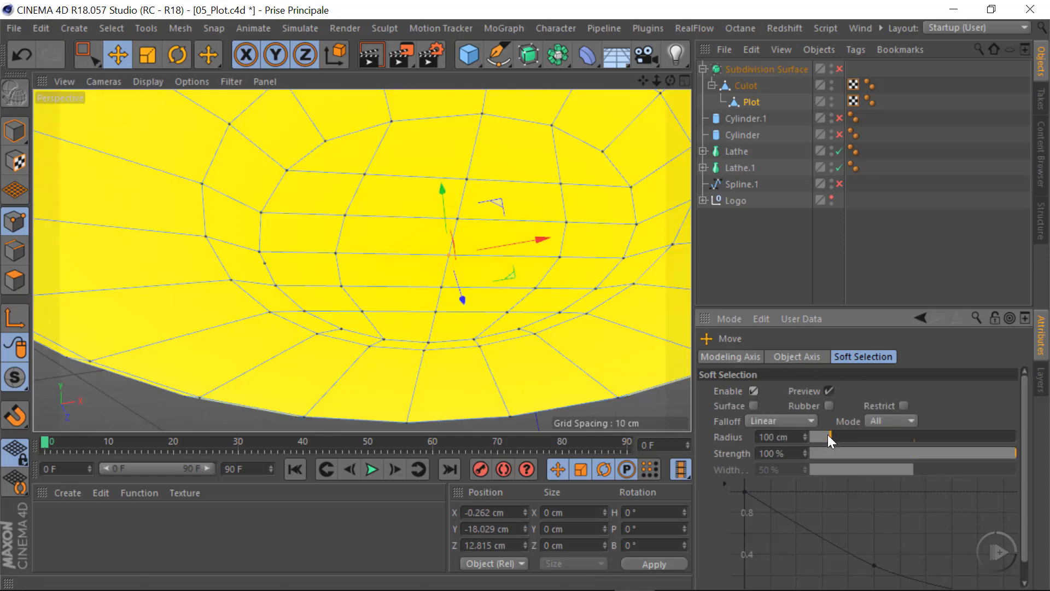
drag(828, 434, 811, 438)
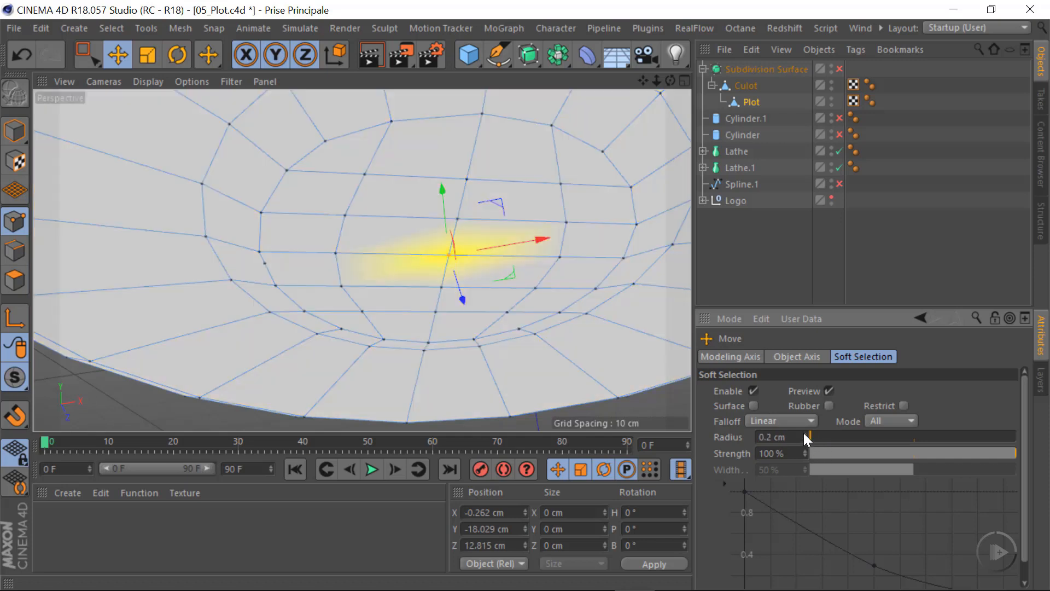
drag(804, 432, 803, 439)
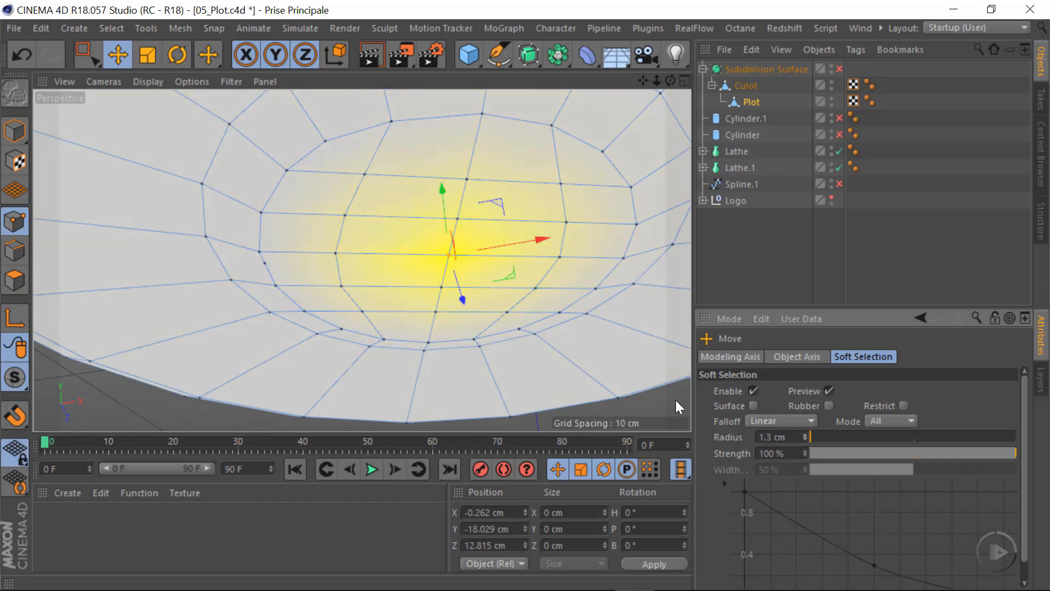
alt+drag(416, 304, 372, 334)
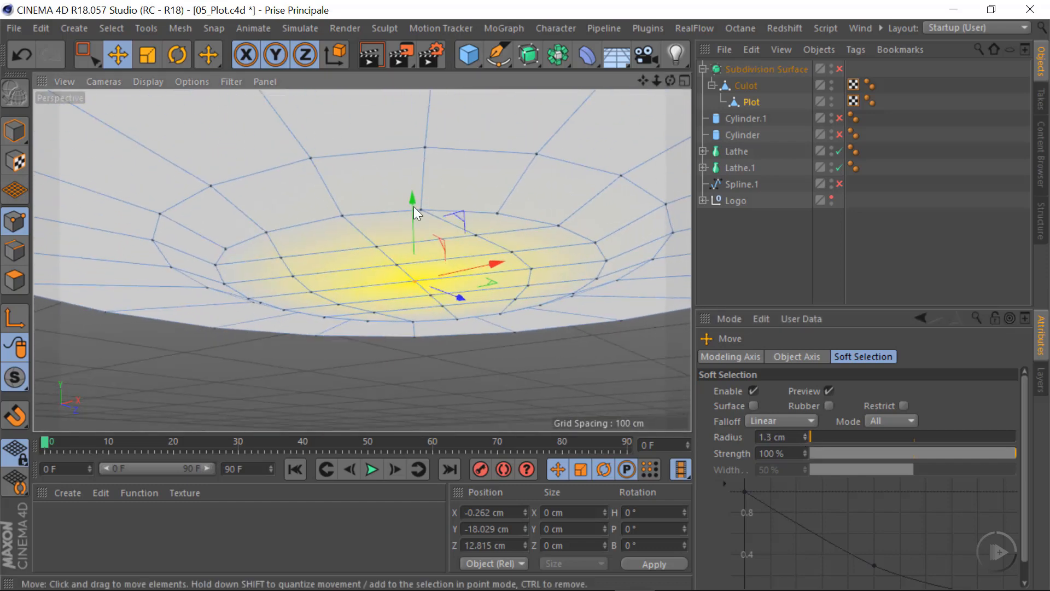
drag(411, 198, 411, 210)
alt+drag(435, 286, 499, 205)
Step: Add a loop cut on the underside between the central grid and the outer edge, and leave the cutting tool
right_click(547, 327)
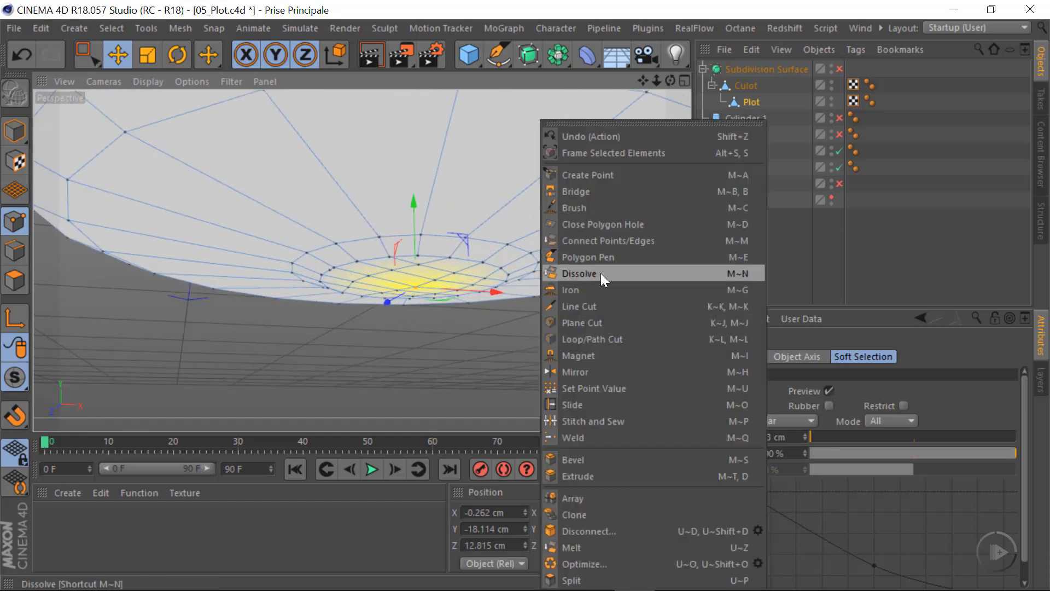
click(602, 339)
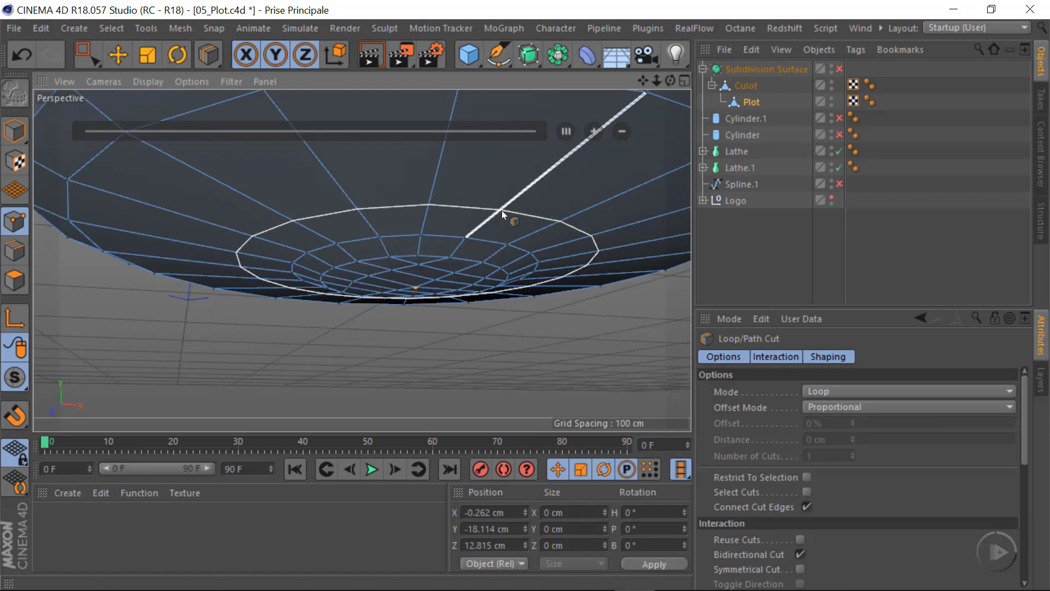
click(501, 210)
alt+drag(493, 257, 474, 246)
key(0)
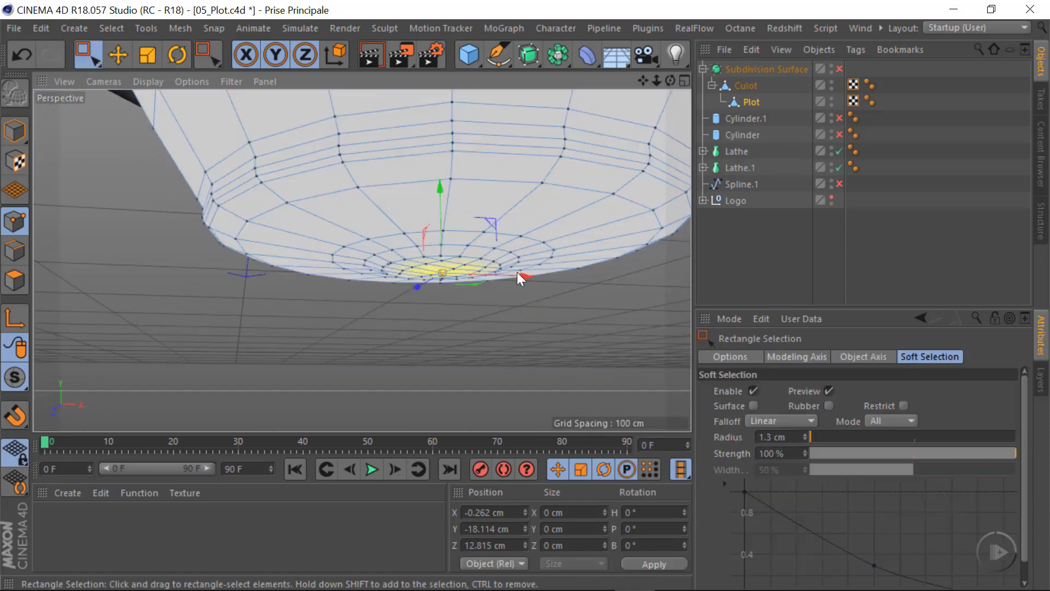
Step: Disable soft selection and deselect the cap's centre point
click(753, 391)
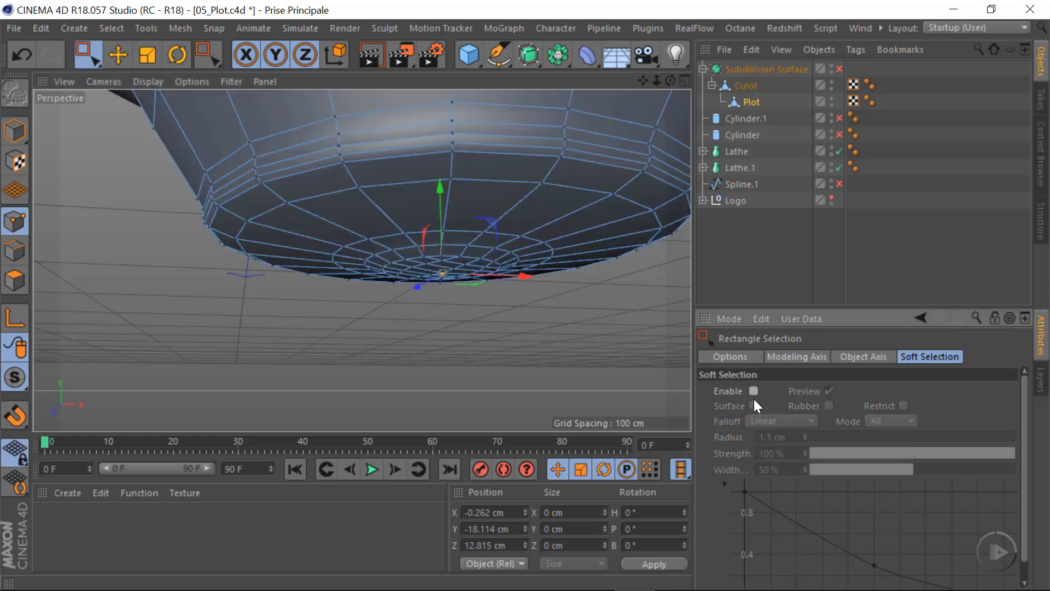
scroll(445, 276, up, 3)
alt+drag(453, 198, 455, 174)
click(461, 304)
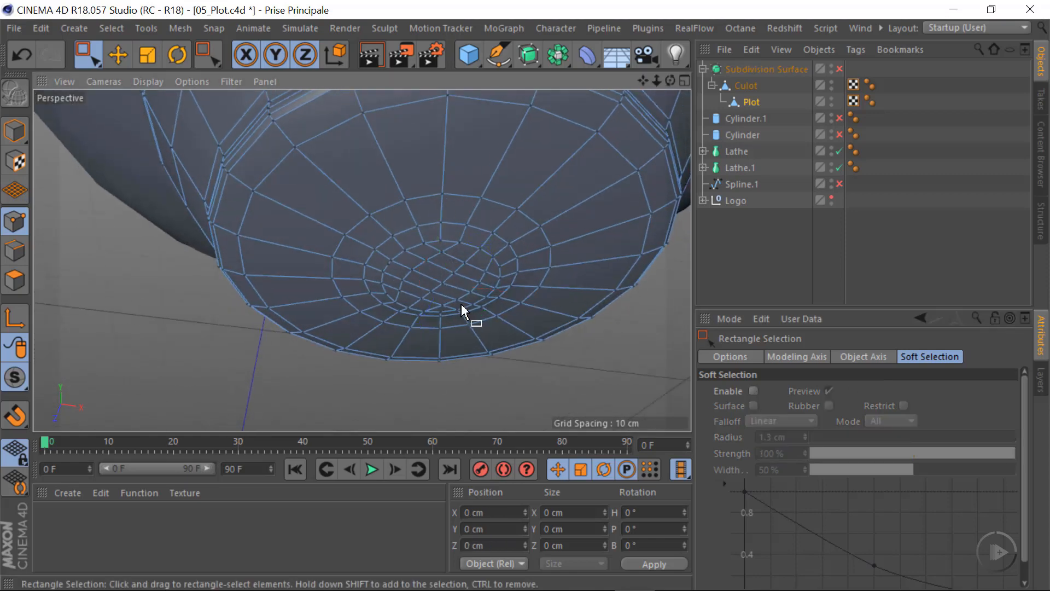
Step: Enable the Subdivision Surface and leave point editing for model mode with the Plot cap deselected
click(839, 69)
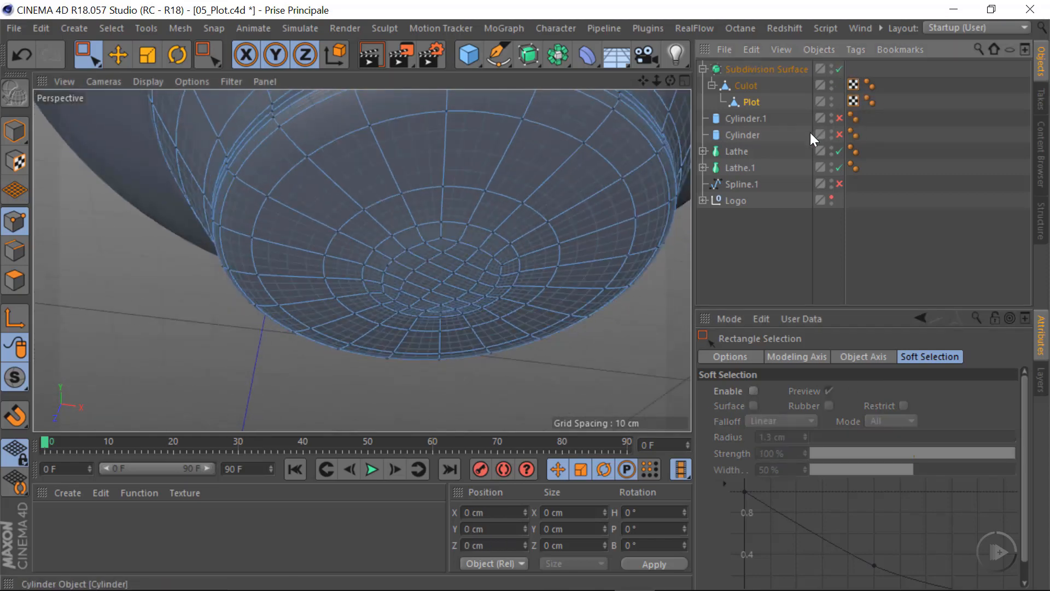
click(15, 131)
alt+drag(436, 235, 465, 242)
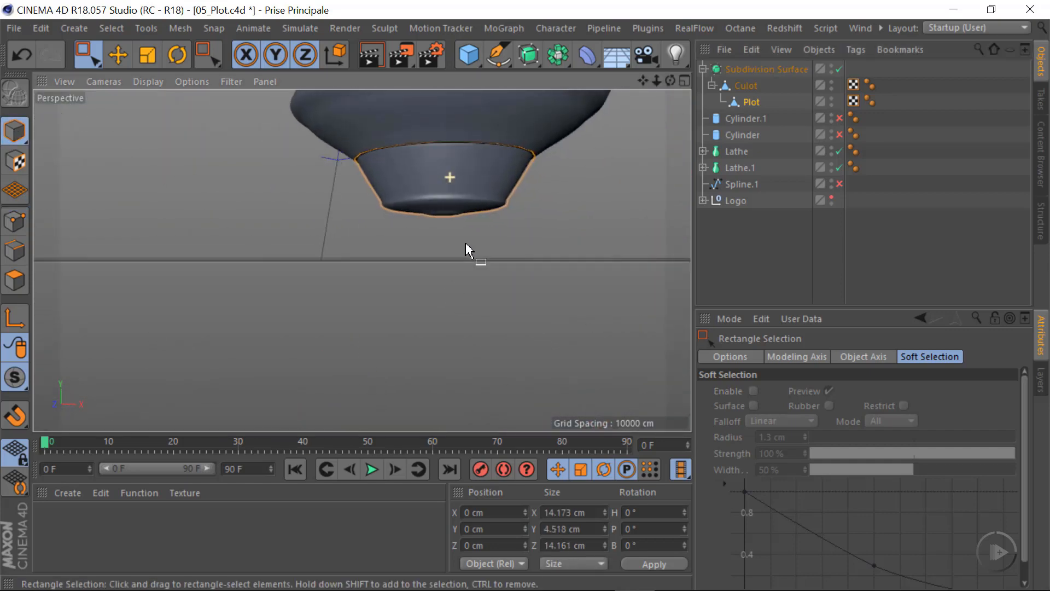
click(465, 242)
Step: Examine the smoothed contact, the threaded base and the overall shape of the complete bulb
alt+middle_drag(464, 253, 460, 358)
alt+middle_drag(489, 231, 477, 297)
scroll(421, 244, down, 3)
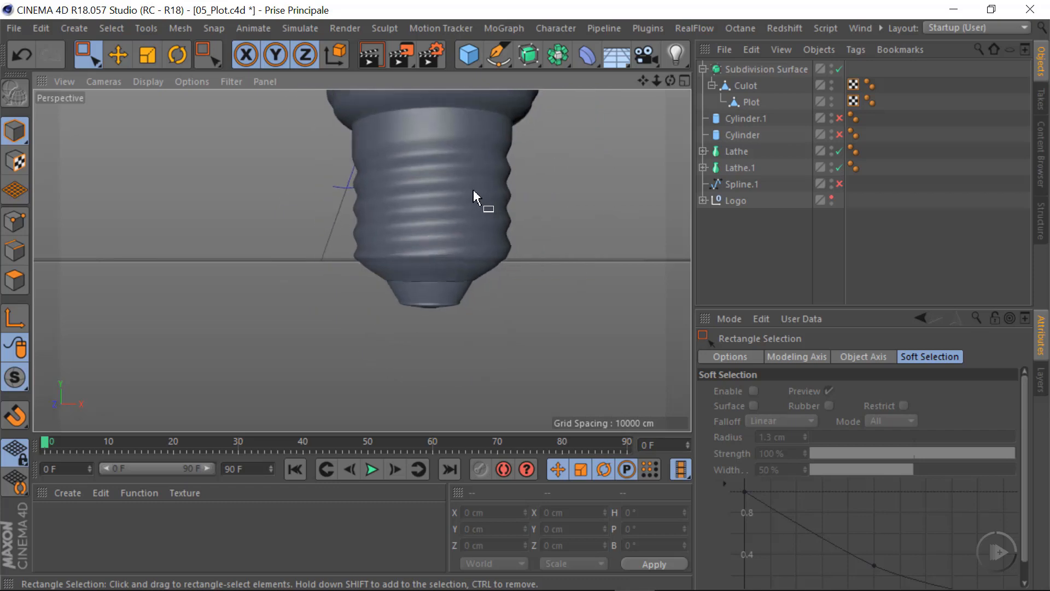
alt+middle_drag(486, 148, 462, 225)
scroll(460, 225, down, 3)
alt+middle_drag(469, 140, 442, 247)
alt+drag(442, 248, 361, 260)
mouse_move(361, 260)
alt+mouse_down()
mouse_move(406, 241)
mouse_move(383, 267)
mouse_move(395, 285)
mouse_move(361, 264)
mouse_move(359, 275)
mouse_move(405, 252)
mouse_move(372, 249)
alt+mouse_up()
scroll(376, 245, down, 3)
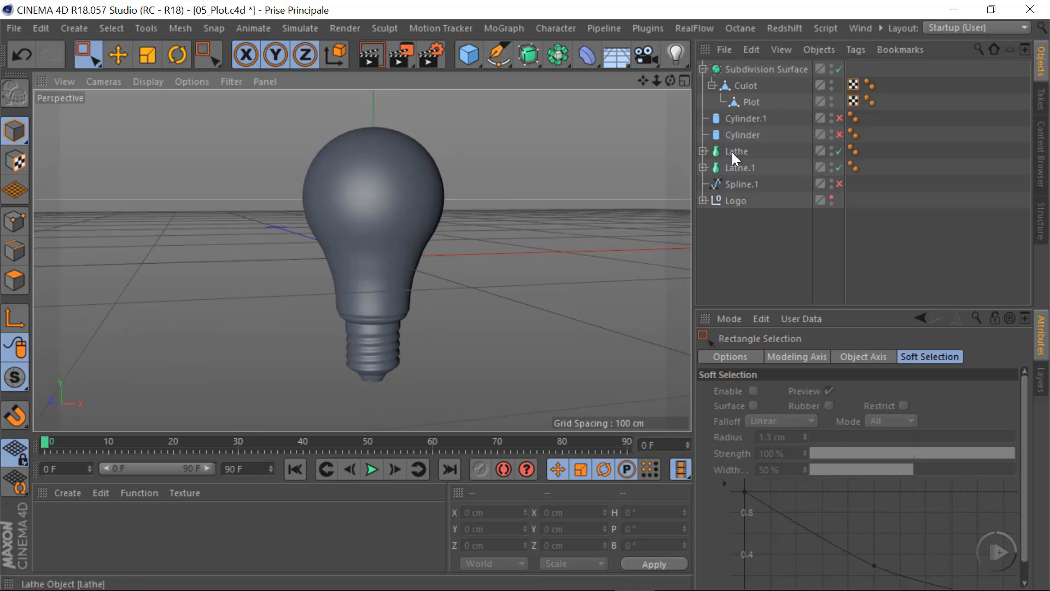
Step: Select the Logo null and make it visible in the viewport
click(737, 201)
click(830, 197)
alt+right_drag(368, 246, 349, 254)
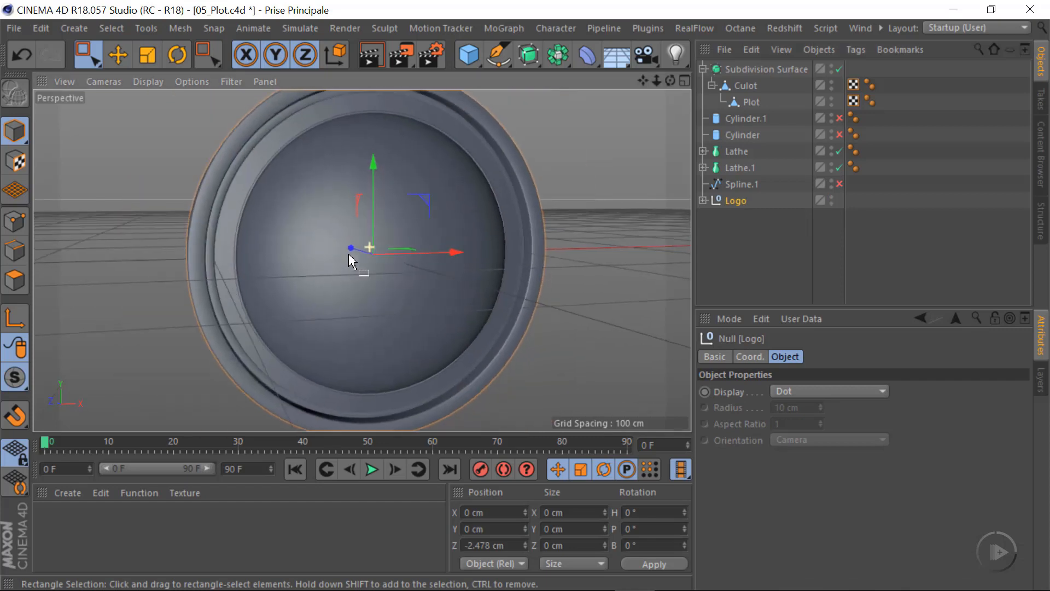
alt+drag(358, 260, 413, 274)
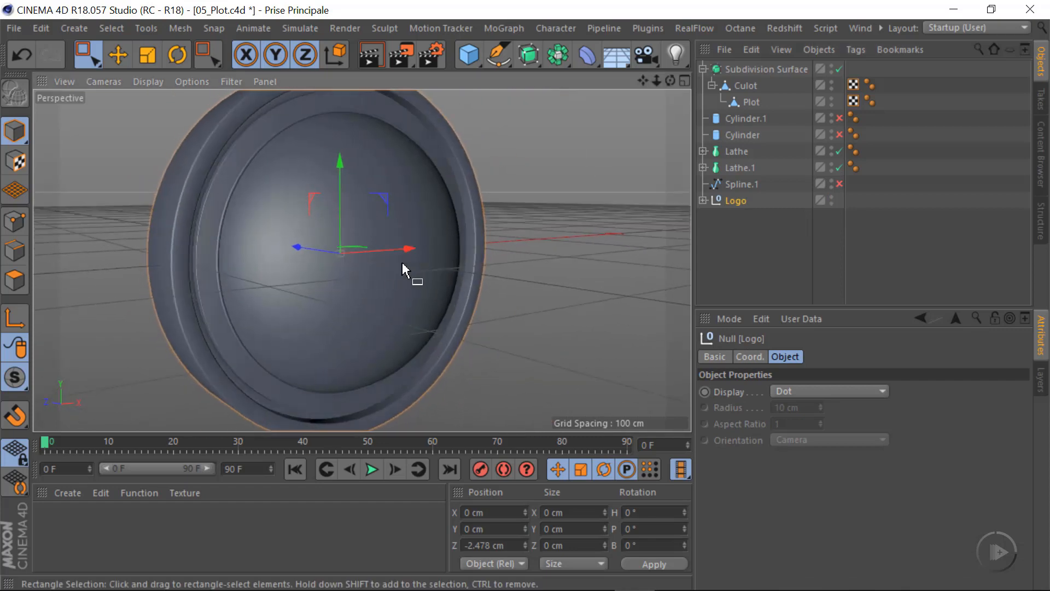